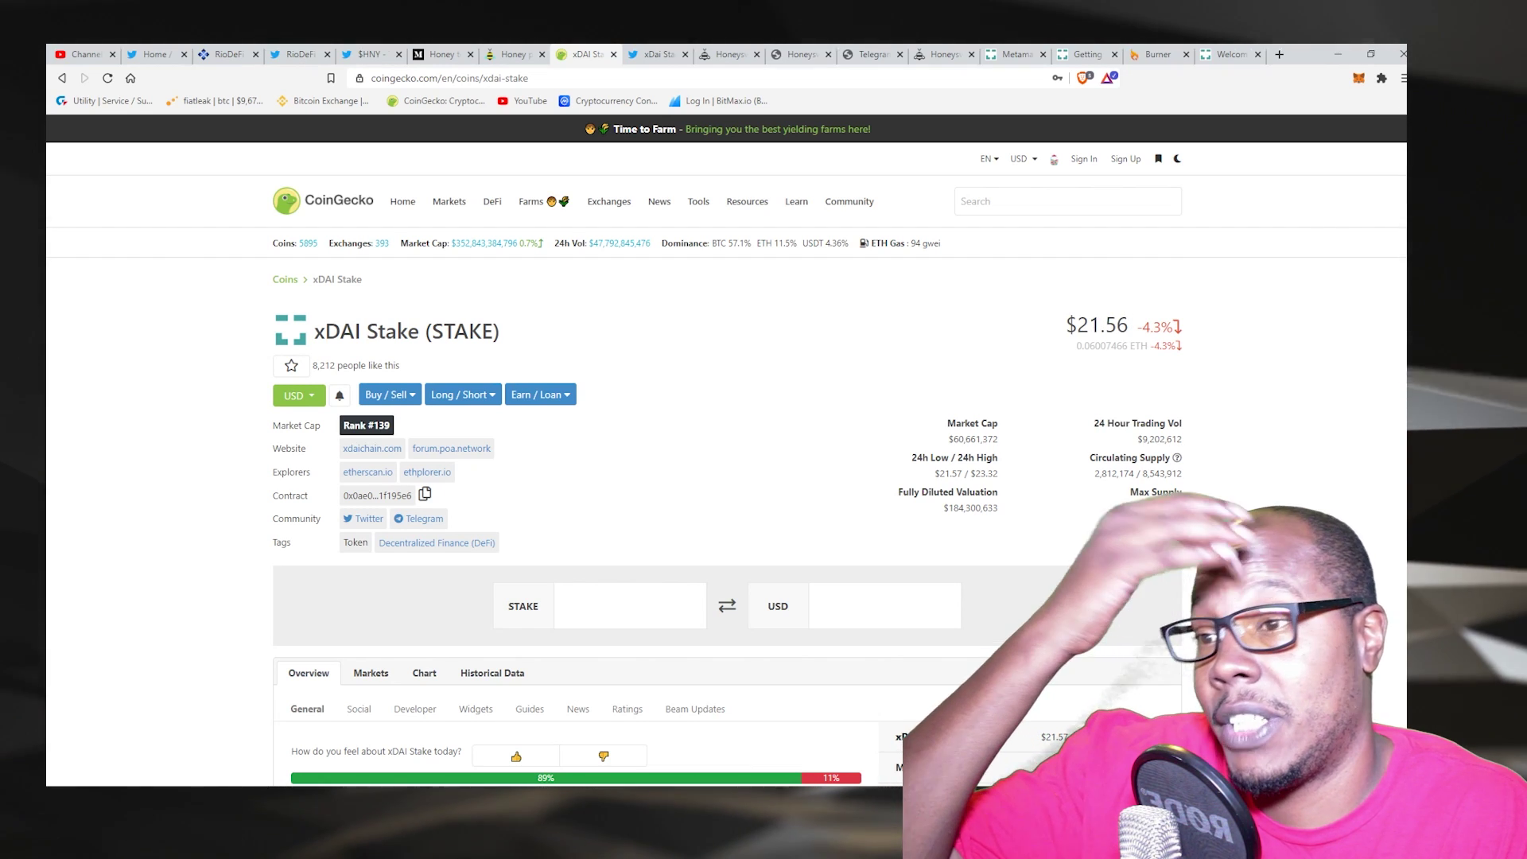
- Find the 'Did you scoop stake?' message in Telegram's stake search results, then return to CoinGecko
{"action": "key", "text": "alt+Tab"}
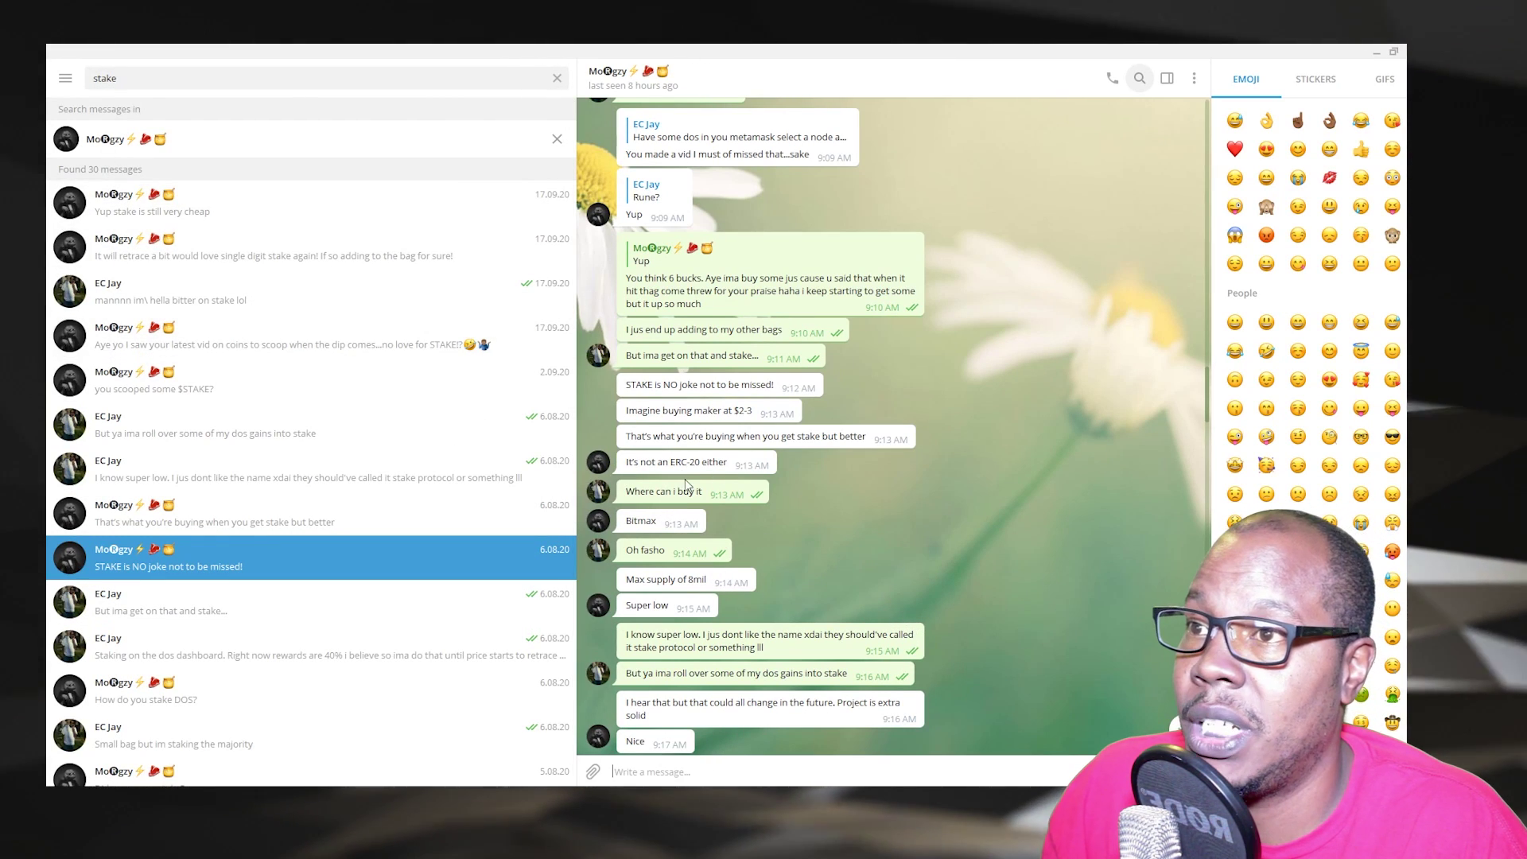
{"action": "scroll", "coordinate": [769, 408], "scroll_direction": "up", "scroll_amount": 1}
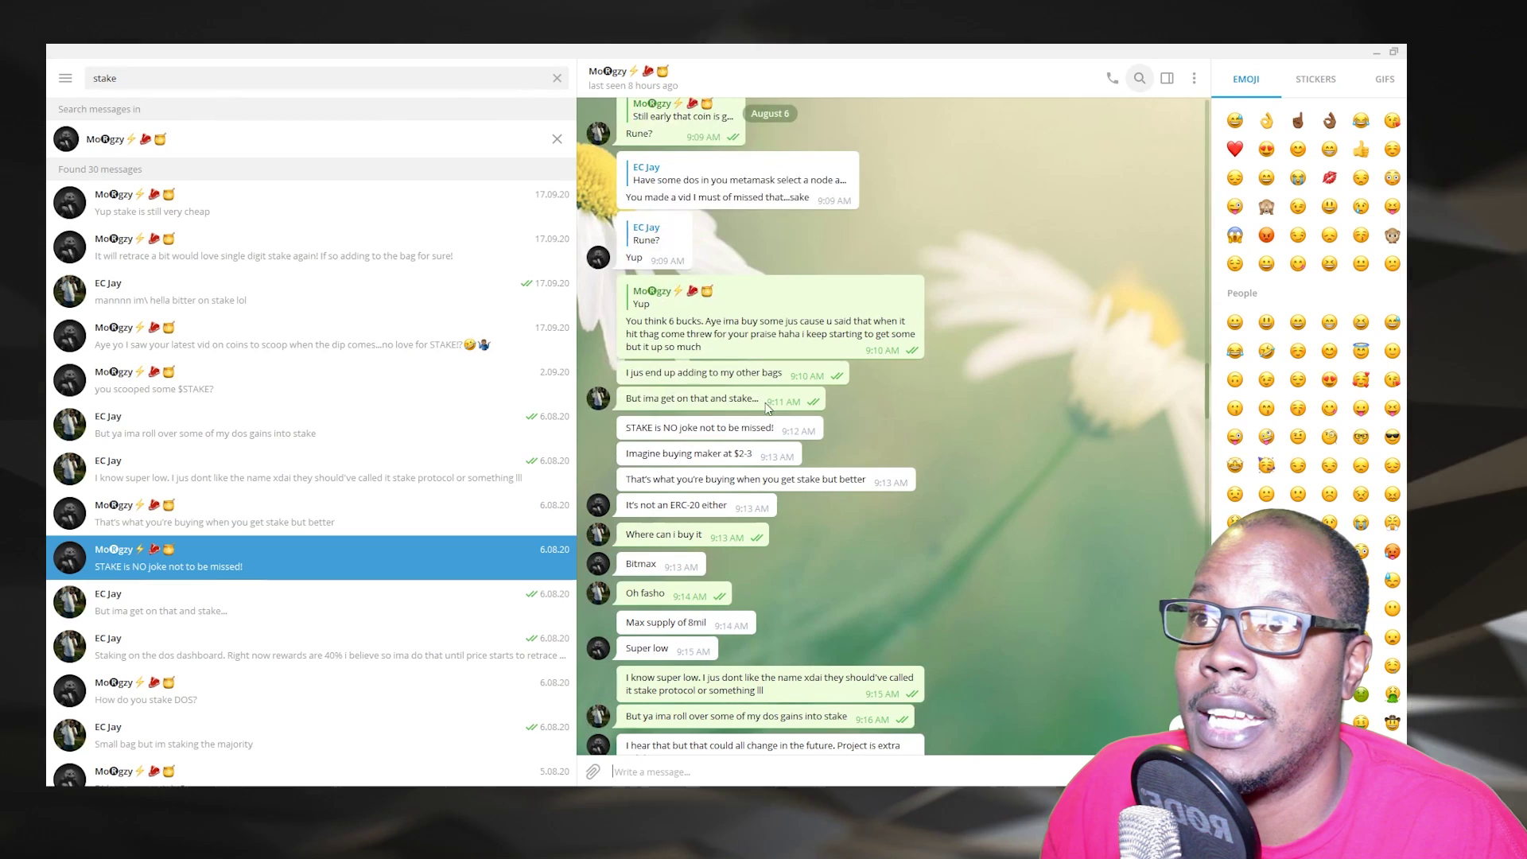
{"action": "scroll", "coordinate": [768, 408], "scroll_direction": "down", "scroll_amount": 1}
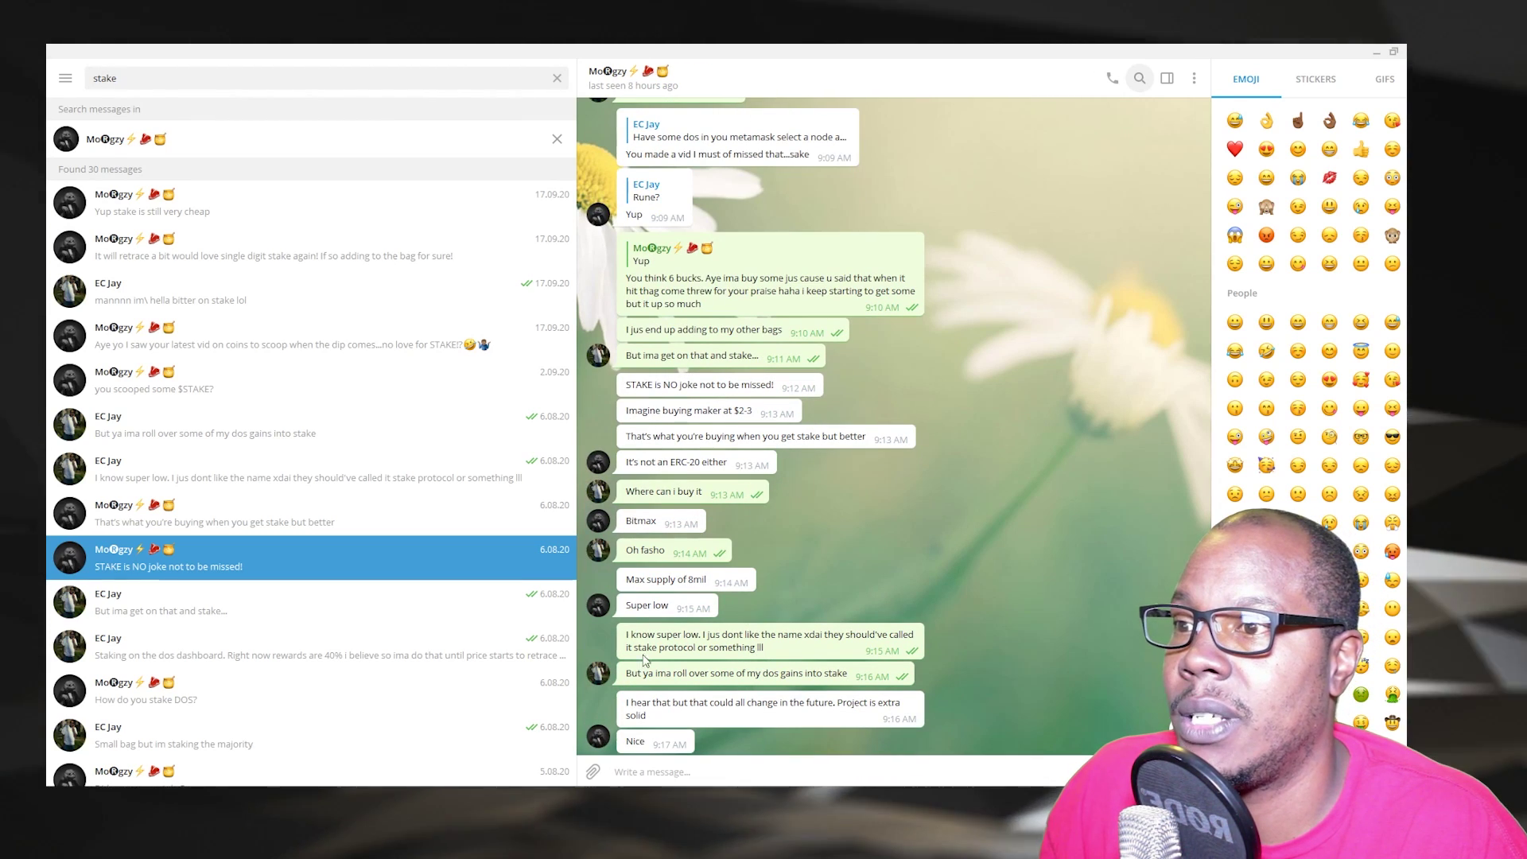
{"action": "scroll", "coordinate": [414, 634], "scroll_direction": "down", "scroll_amount": 2}
{"action": "scroll", "coordinate": [414, 634], "scroll_direction": "down", "scroll_amount": 3}
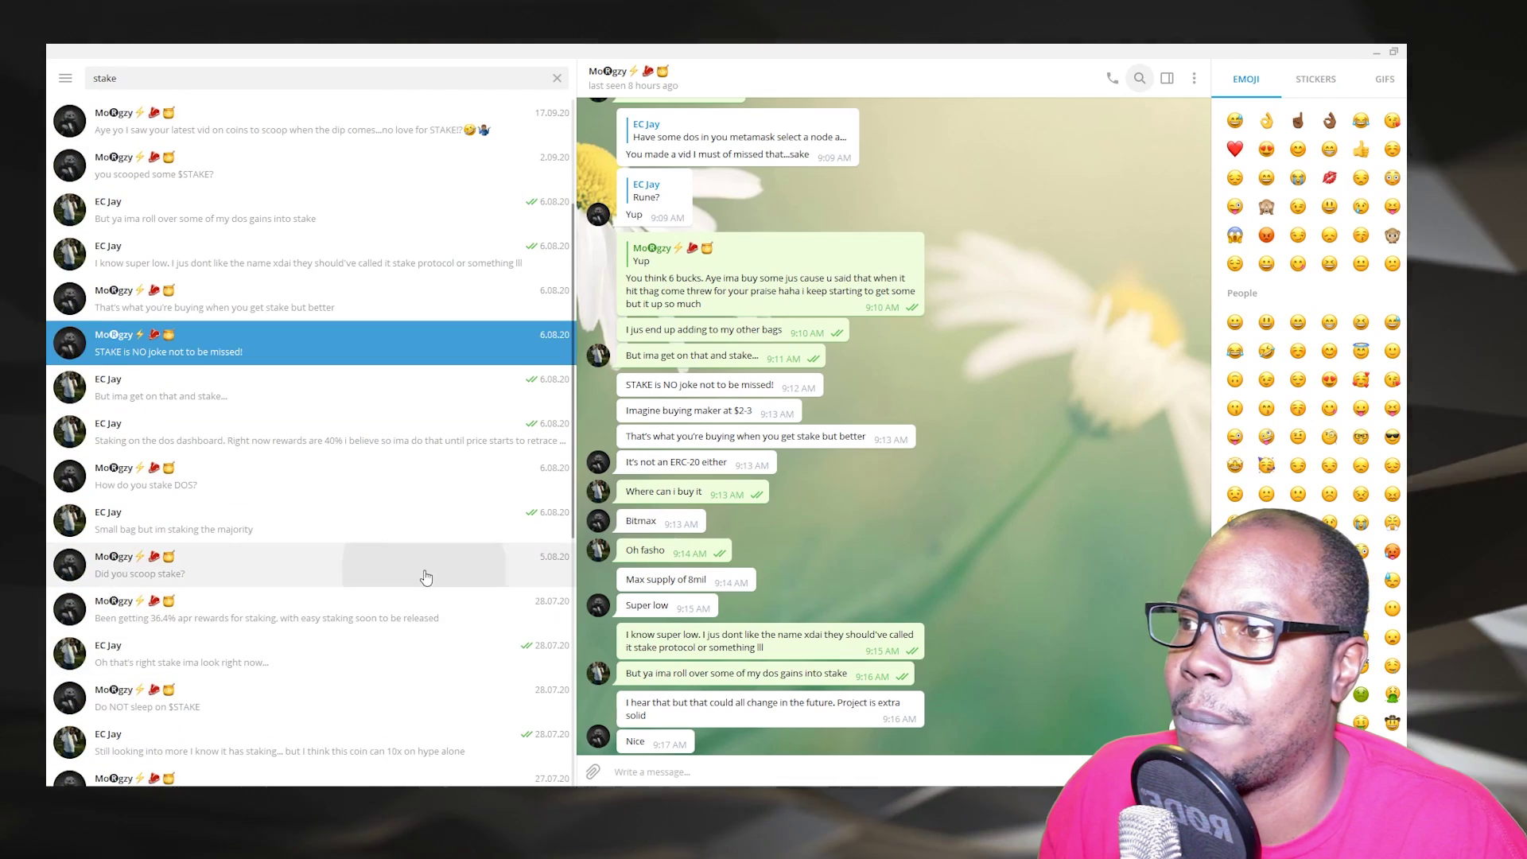
{"action": "left_click", "coordinate": [427, 569]}
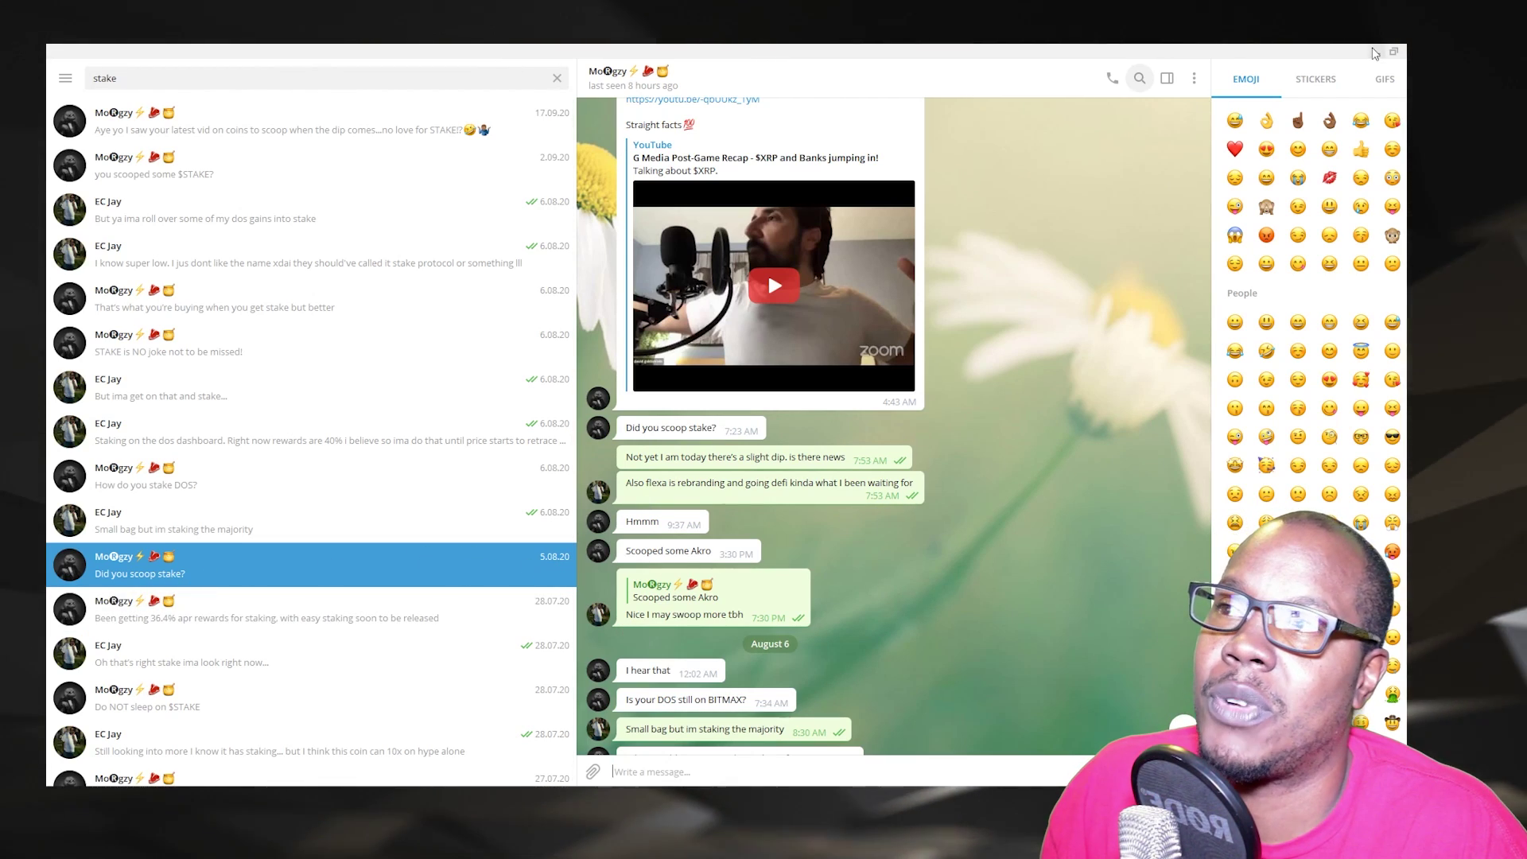
{"action": "key", "text": "alt+Tab"}
{"action": "scroll", "coordinate": [750, 408], "scroll_direction": "down", "scroll_amount": 8}
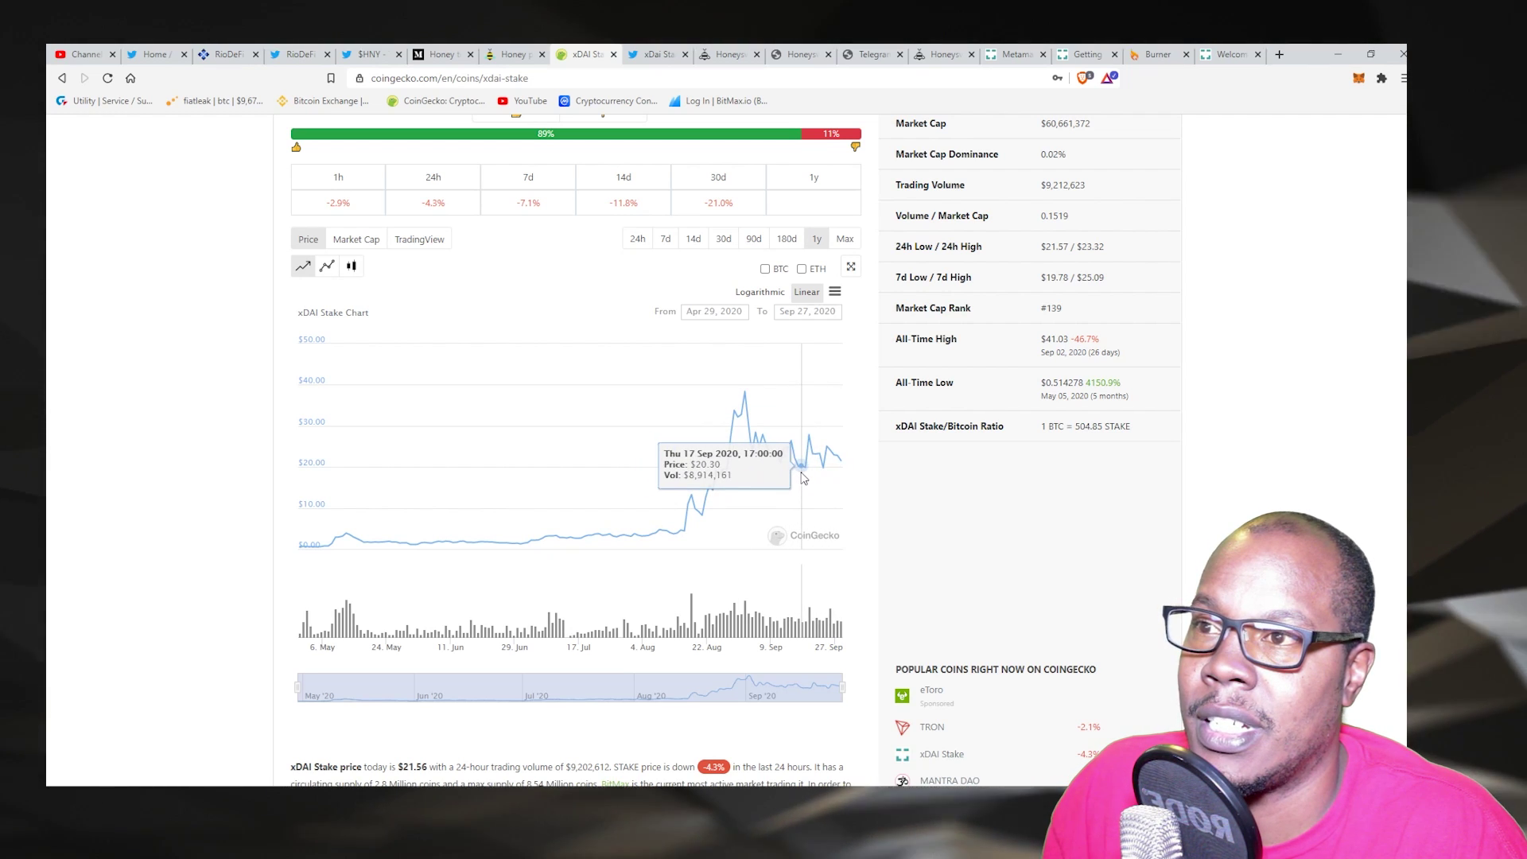
- Scroll back up CoinGecko's xDAI Stake page to the xdaichain.com website link
{"action": "scroll", "coordinate": [859, 446], "scroll_direction": "up", "scroll_amount": 7}
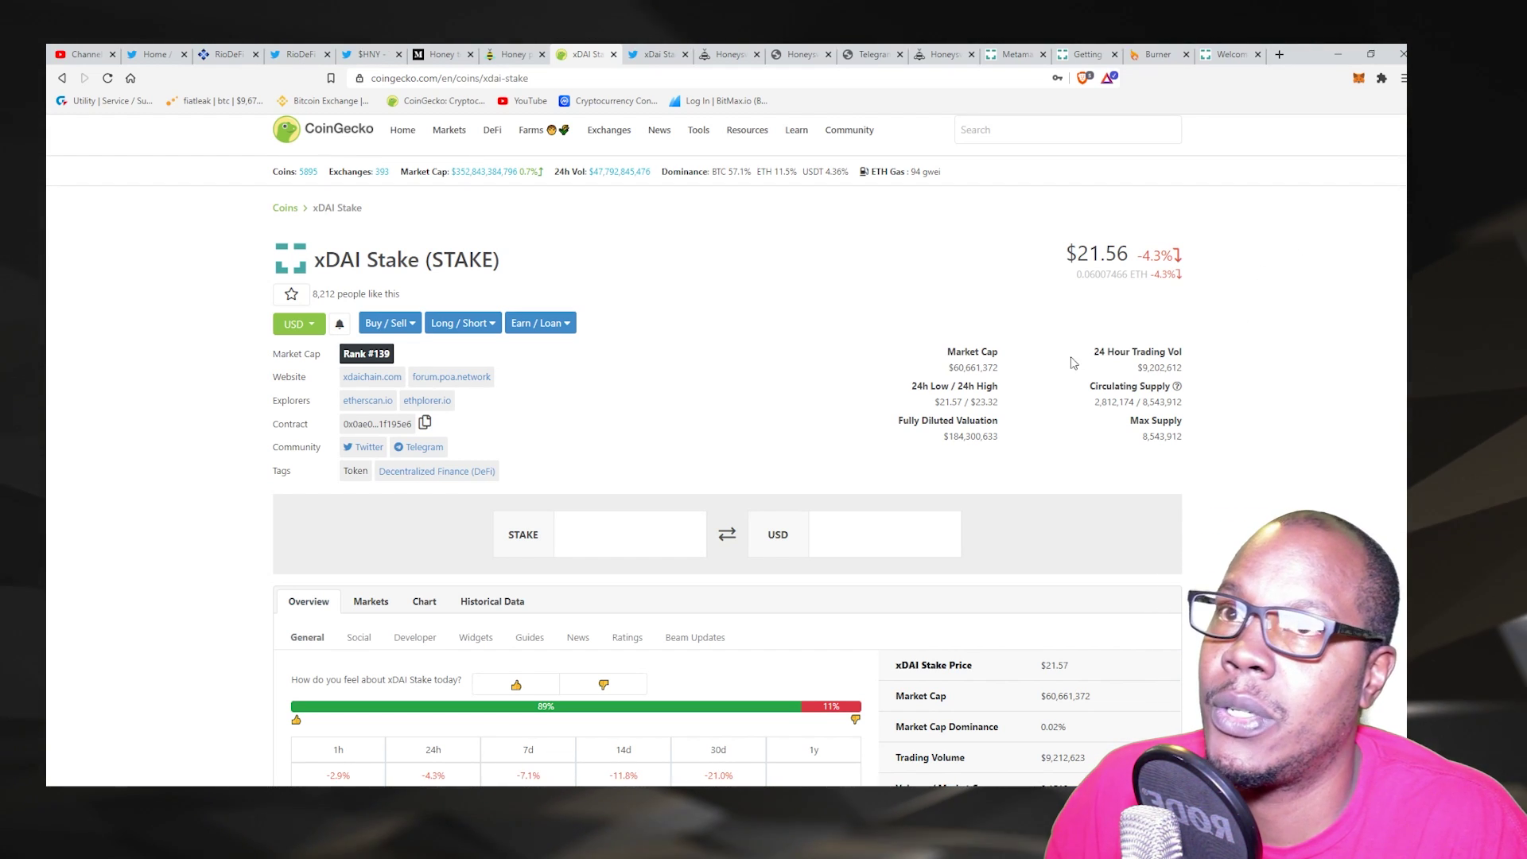
- Open xdaichain.com and expand the docs' Wallets section to reach the Metamask page
{"action": "left_click", "coordinate": [390, 372]}
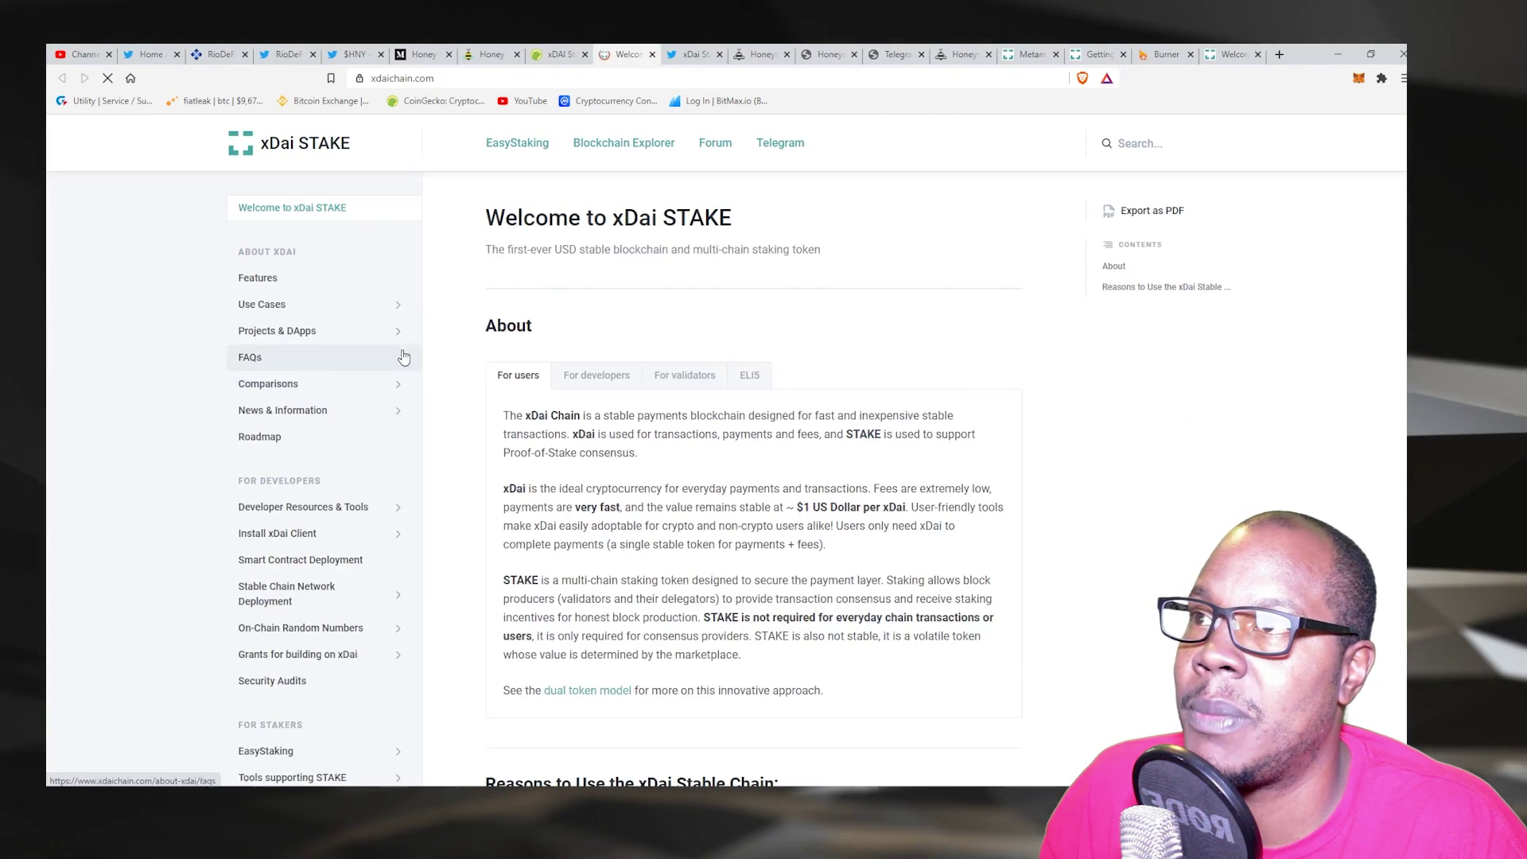
{"action": "scroll", "coordinate": [342, 421], "scroll_direction": "down", "scroll_amount": 10}
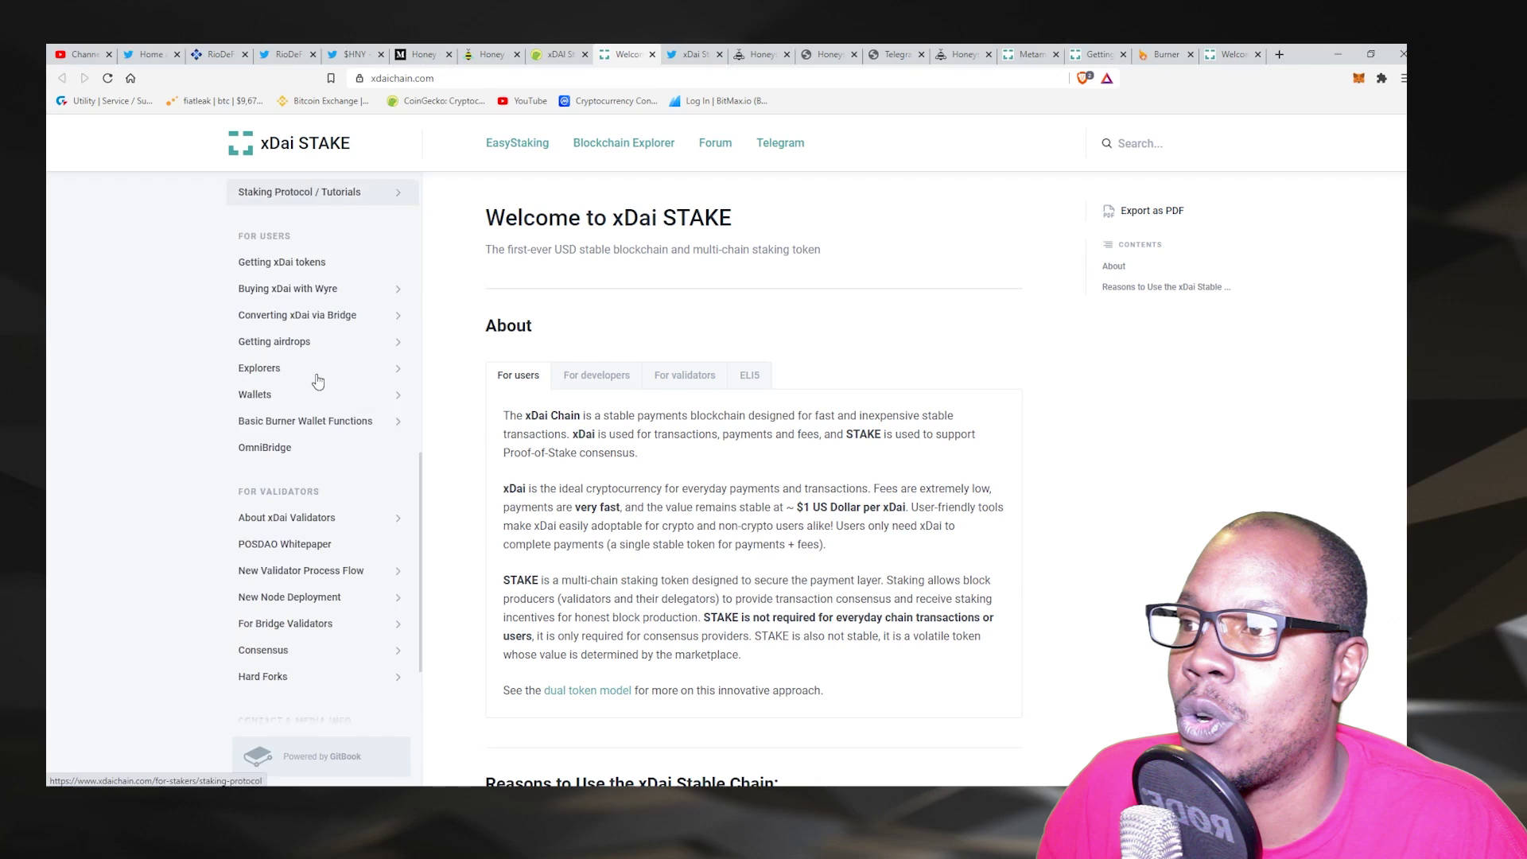
{"action": "scroll", "coordinate": [326, 562], "scroll_direction": "down", "scroll_amount": 3}
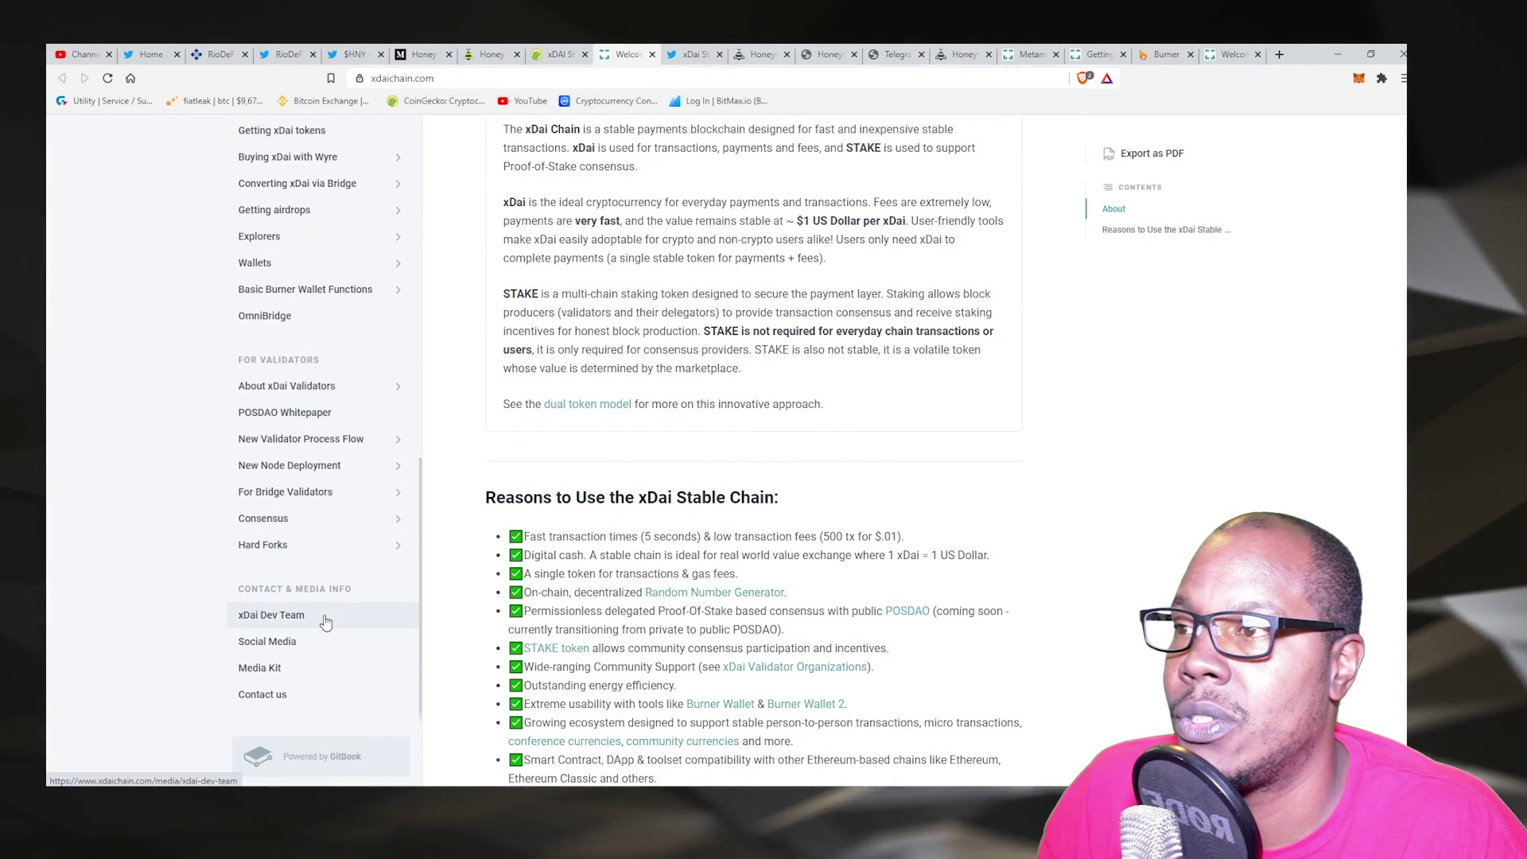
{"action": "scroll", "coordinate": [370, 422], "scroll_direction": "up", "scroll_amount": 2}
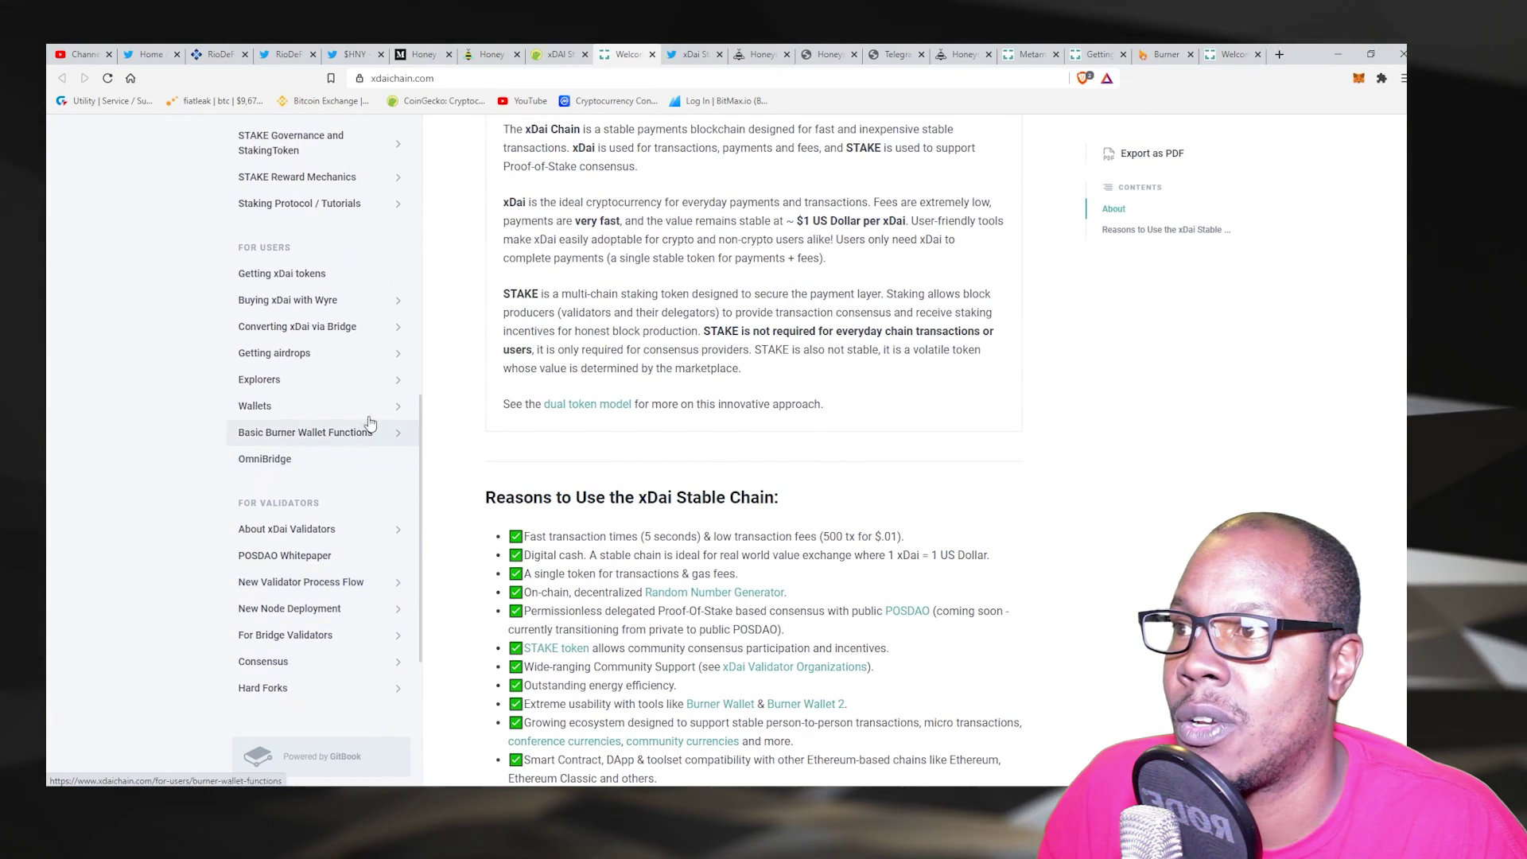
{"action": "left_click", "coordinate": [393, 404]}
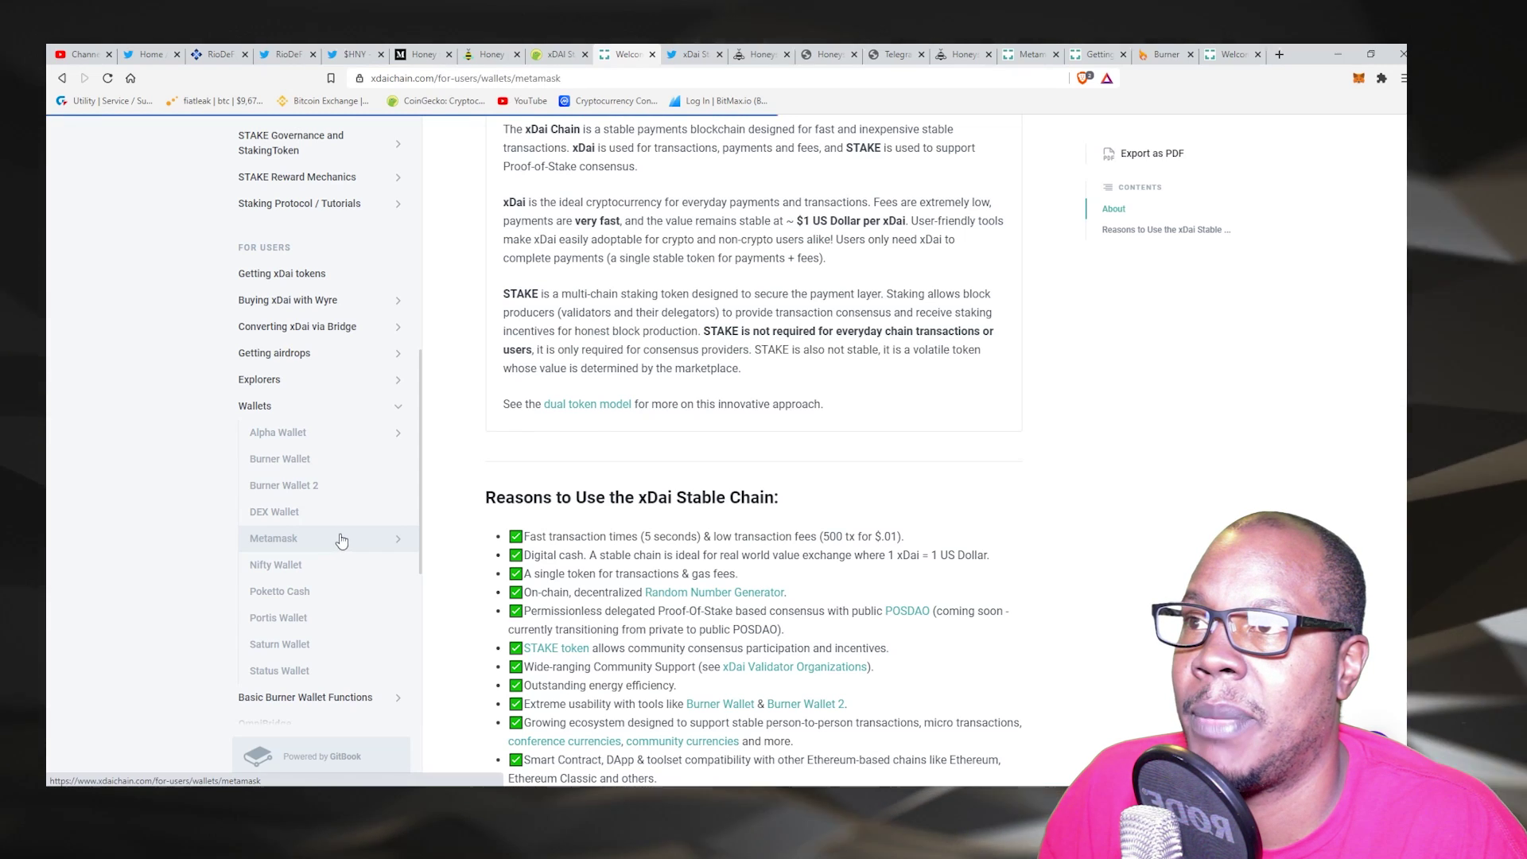
{"action": "scroll", "coordinate": [1077, 420], "scroll_direction": "down", "scroll_amount": 4}
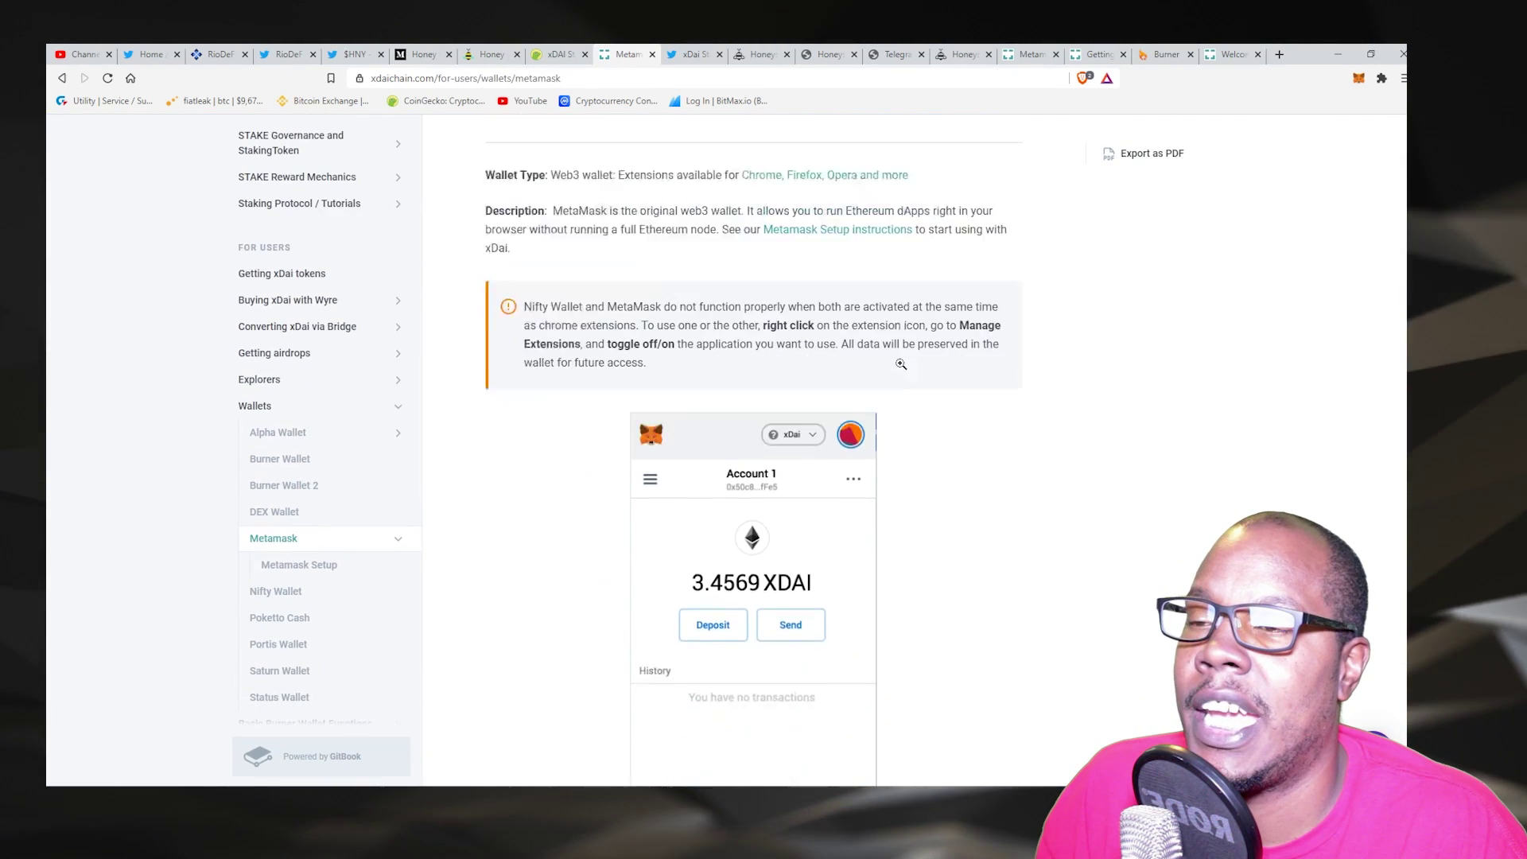
{"action": "scroll", "coordinate": [851, 385], "scroll_direction": "up", "scroll_amount": 2}
{"action": "scroll", "coordinate": [852, 385], "scroll_direction": "up", "scroll_amount": 3}
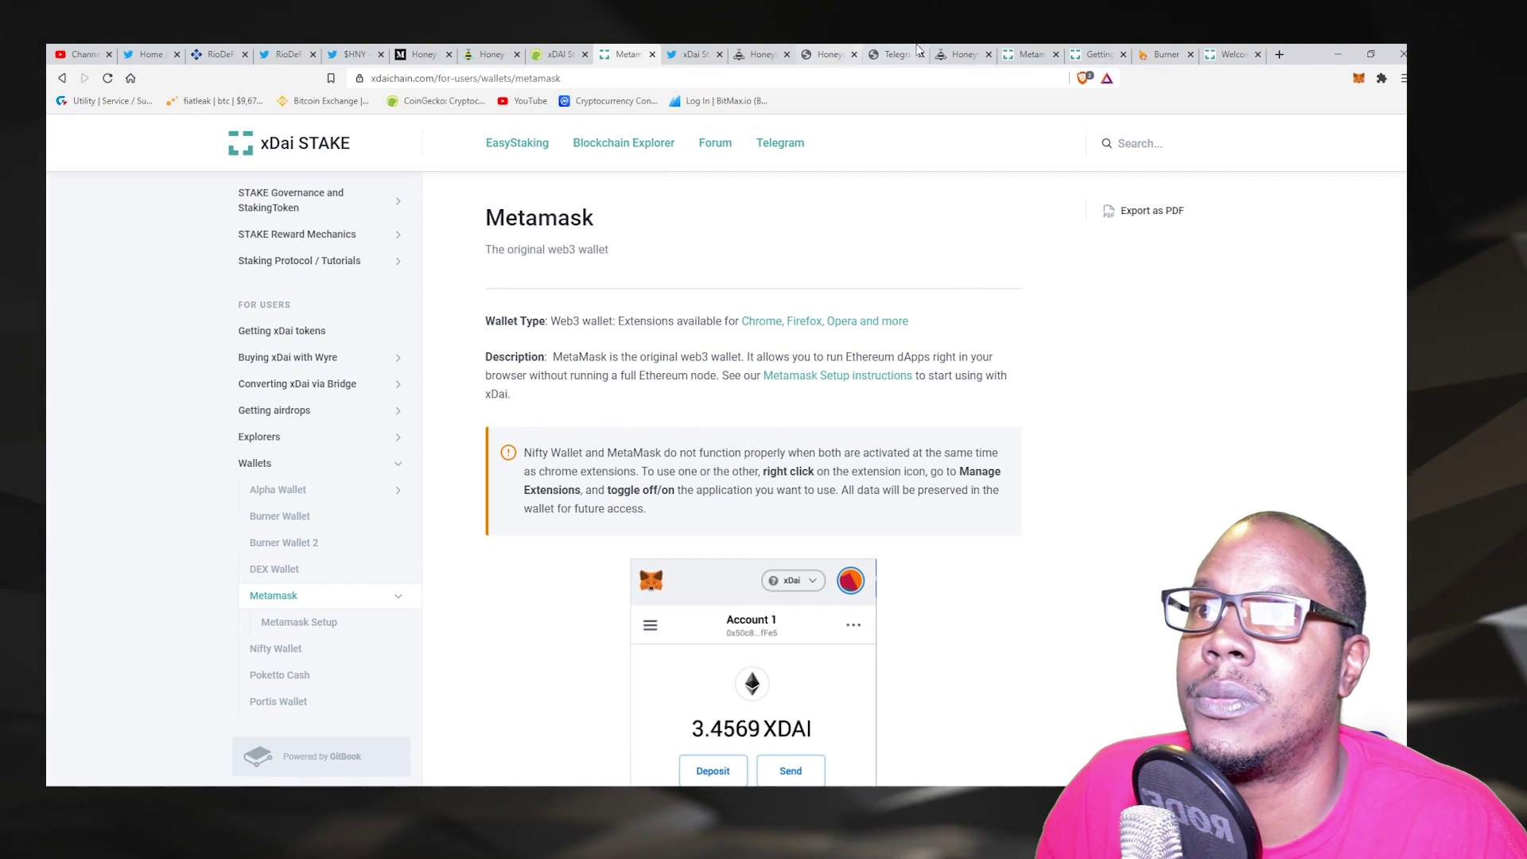
- Open the Metamask Setup guide and read its custom RPC steps
{"action": "left_click", "coordinate": [1031, 54]}
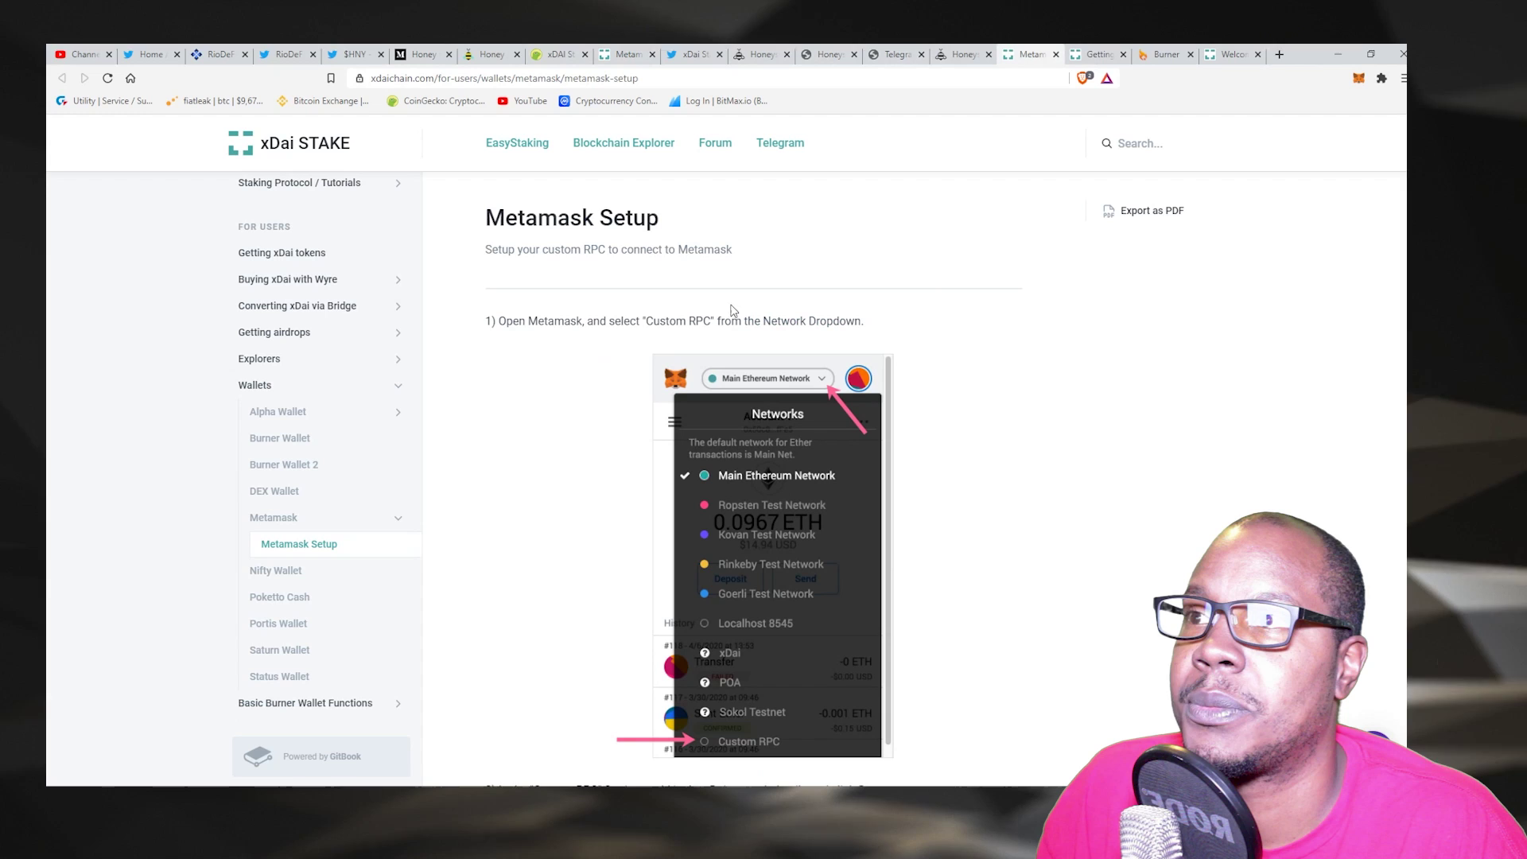
{"action": "scroll", "coordinate": [584, 318], "scroll_direction": "down", "scroll_amount": 1}
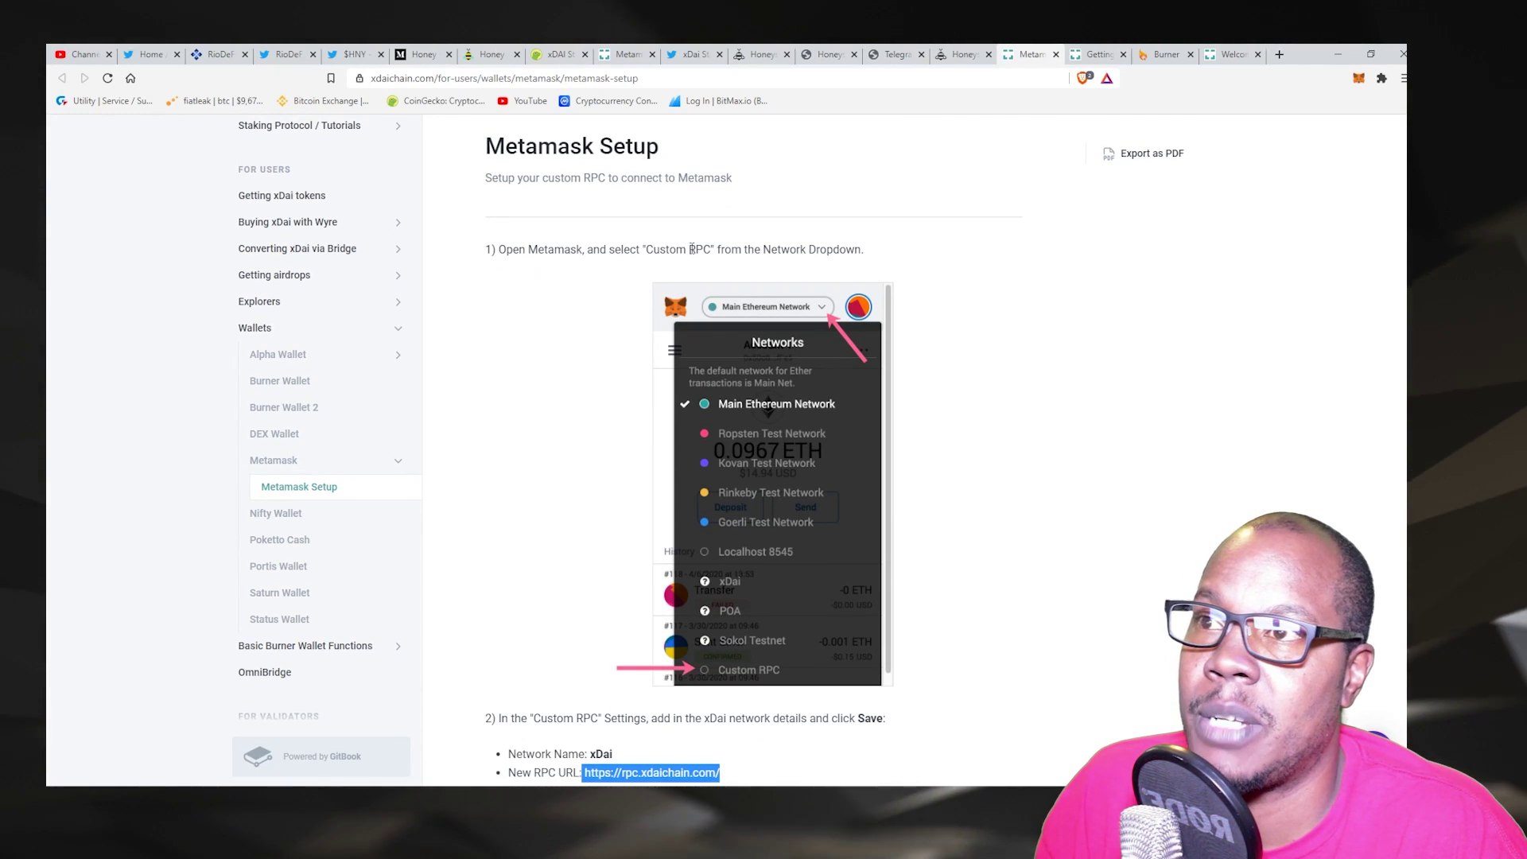
{"action": "scroll", "coordinate": [557, 477], "scroll_direction": "down", "scroll_amount": 4}
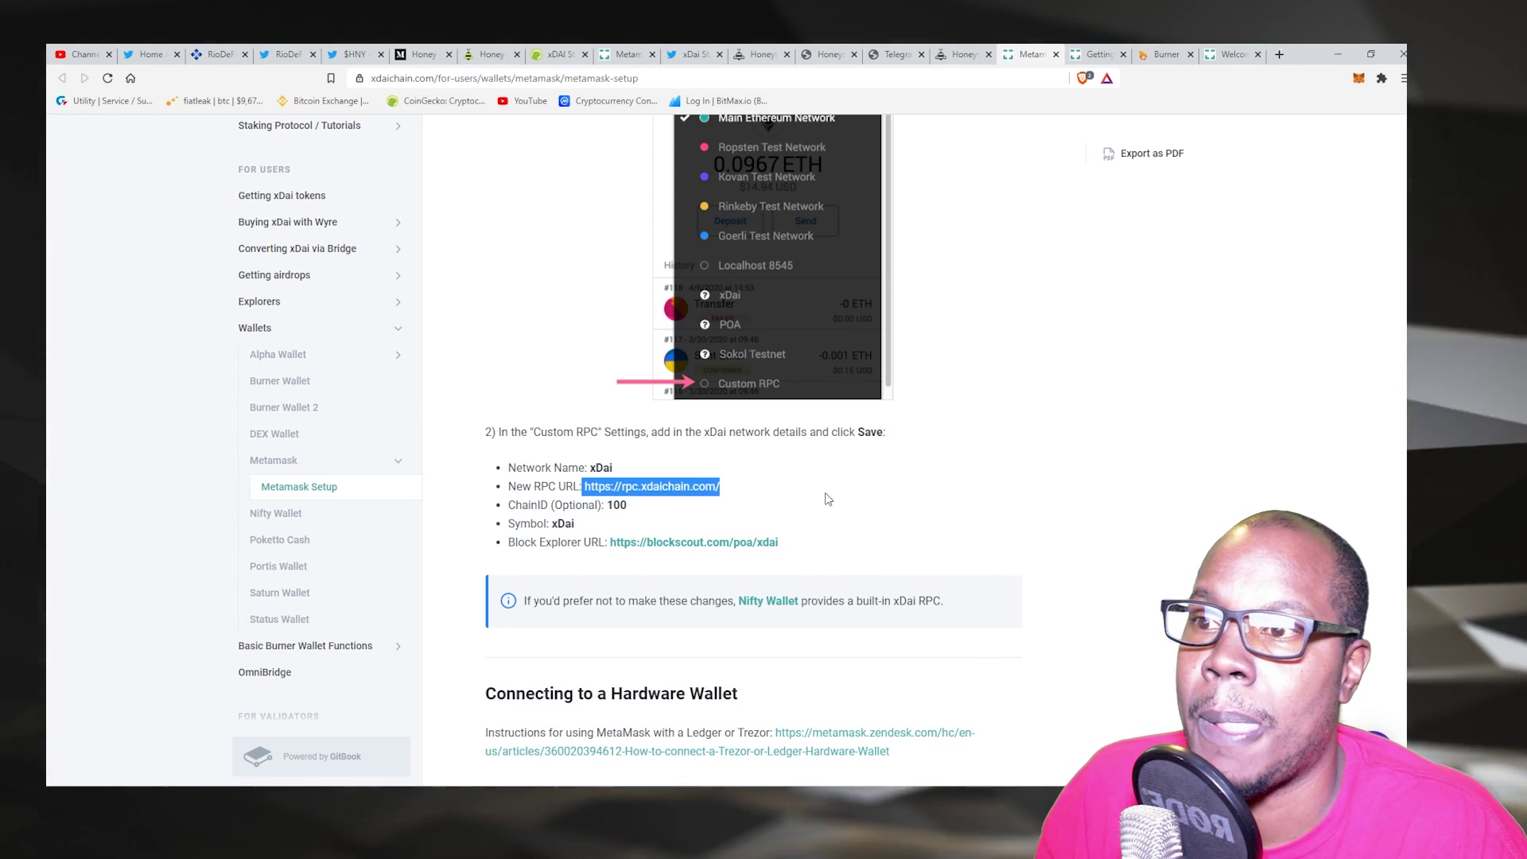
- Switch MetaMask from Ropsten to Main Ethereum Network (0.1321 ETH) and dismiss the connect request
{"action": "left_click", "coordinate": [1358, 78]}
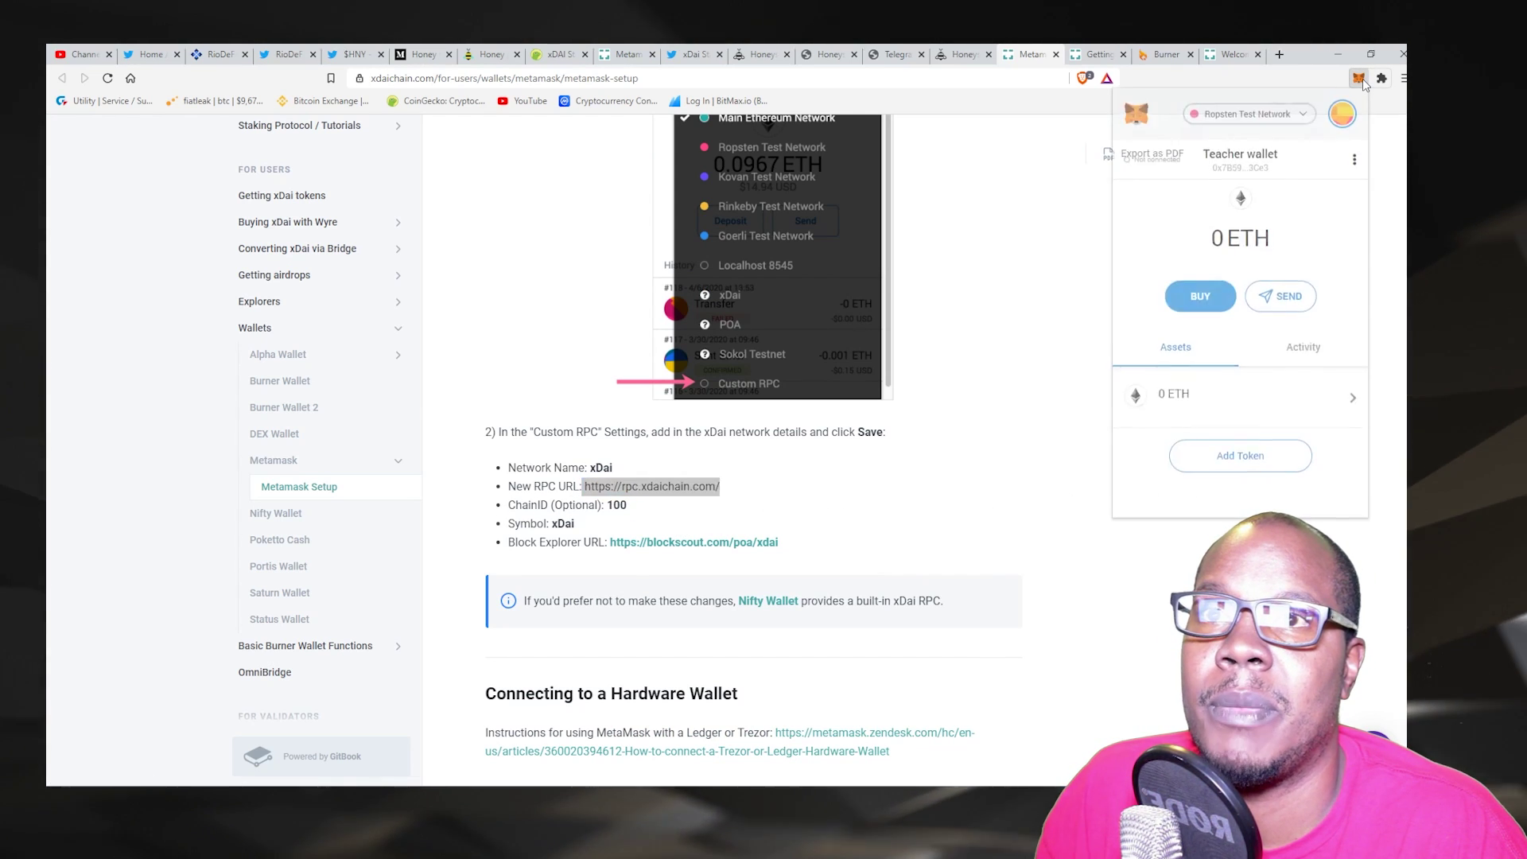
{"action": "left_click", "coordinate": [1247, 114]}
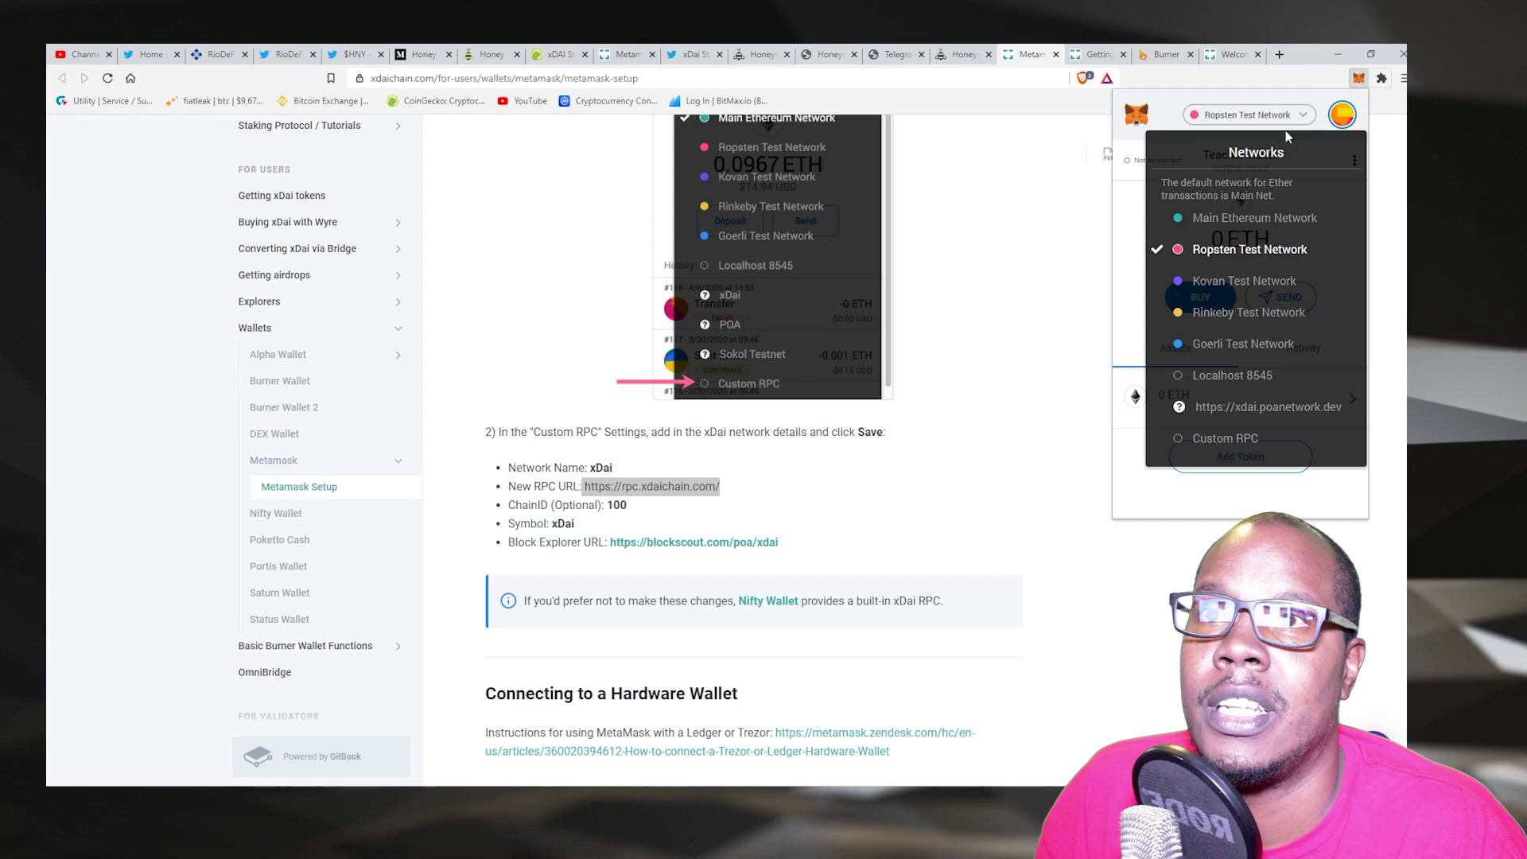
{"action": "left_click", "coordinate": [1243, 230]}
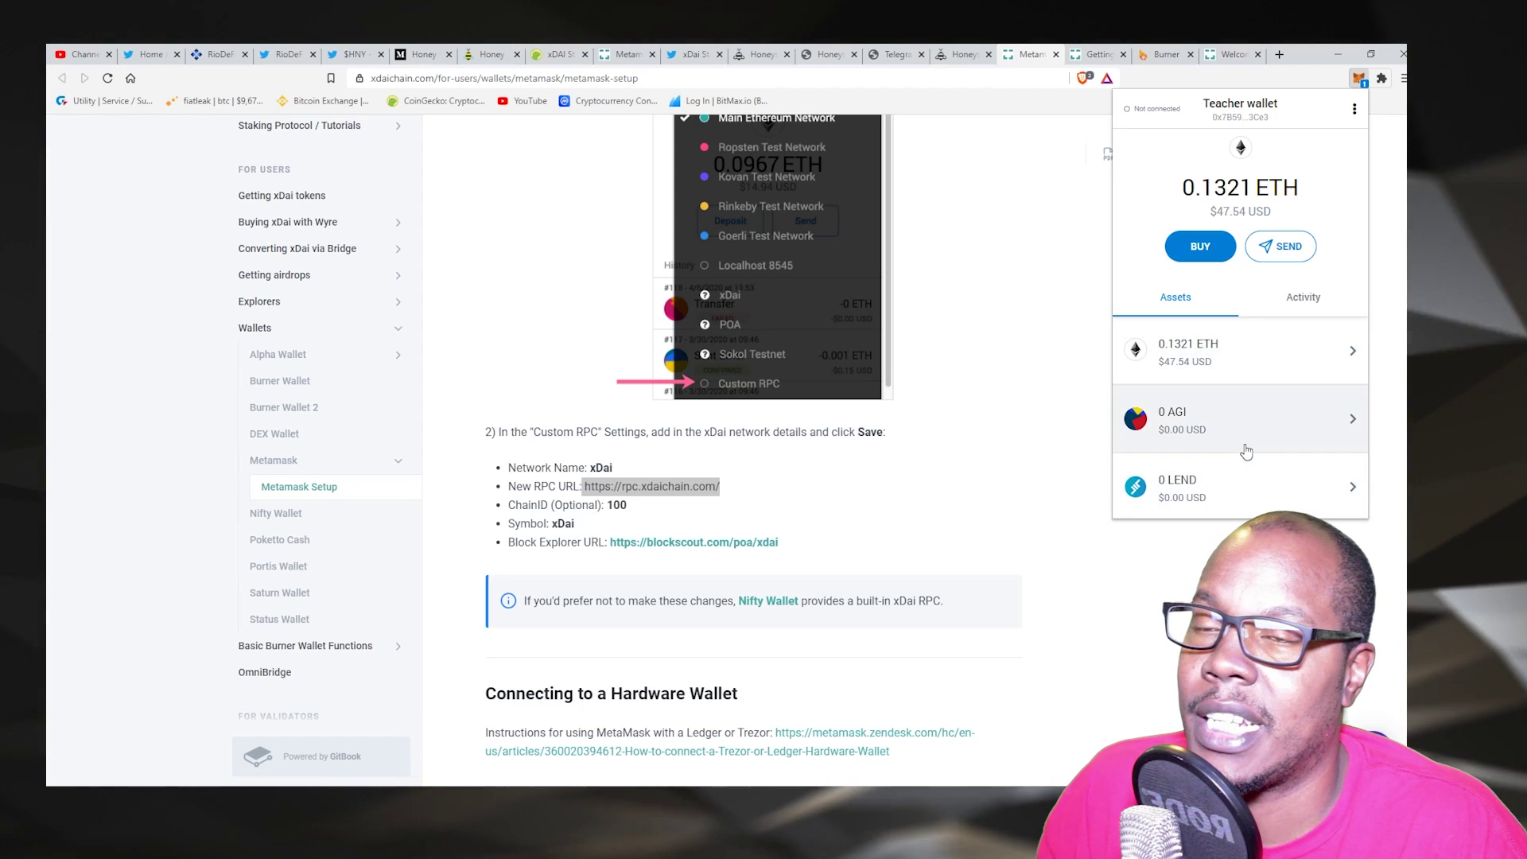
{"action": "left_click", "coordinate": [1360, 80]}
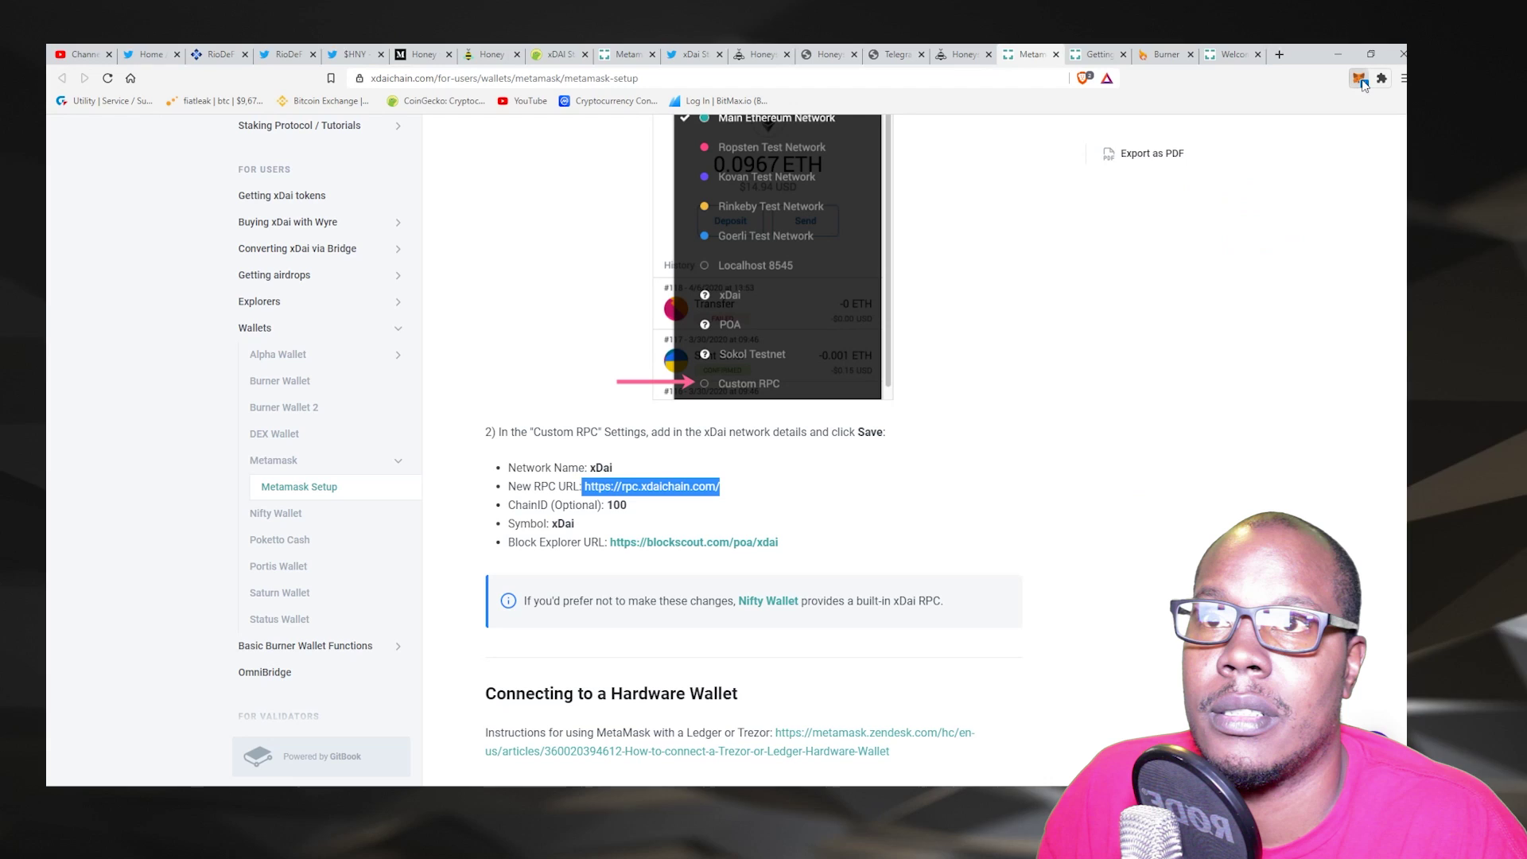
{"action": "left_click", "coordinate": [1360, 80]}
{"action": "left_click", "coordinate": [1171, 489]}
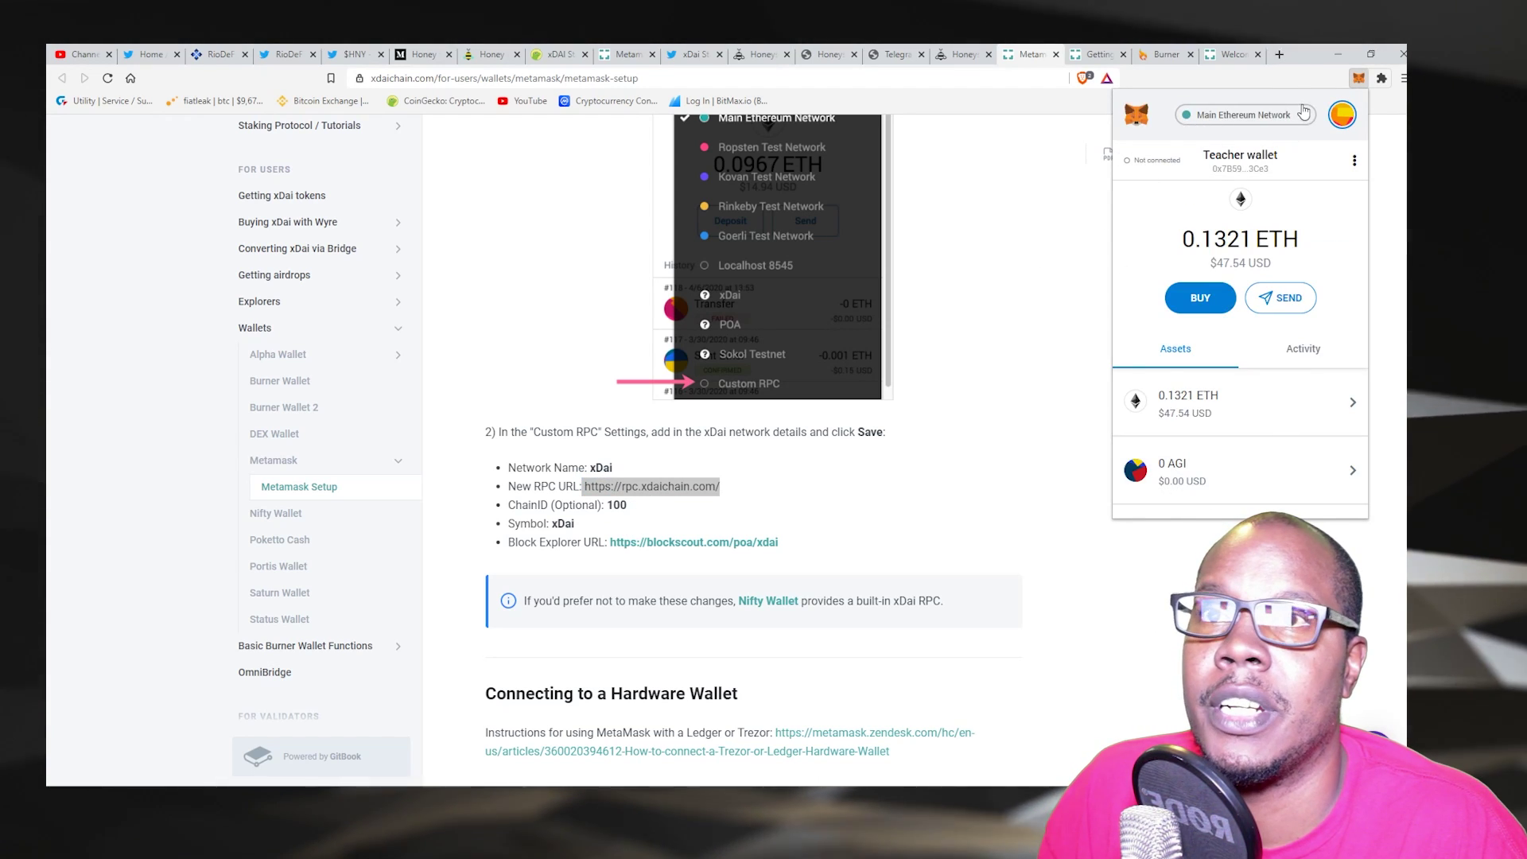
- Start adding a custom RPC network in MetaMask and copy the xDai RPC URL from the guide
{"action": "left_click", "coordinate": [1243, 115]}
{"action": "left_click", "coordinate": [1222, 443]}
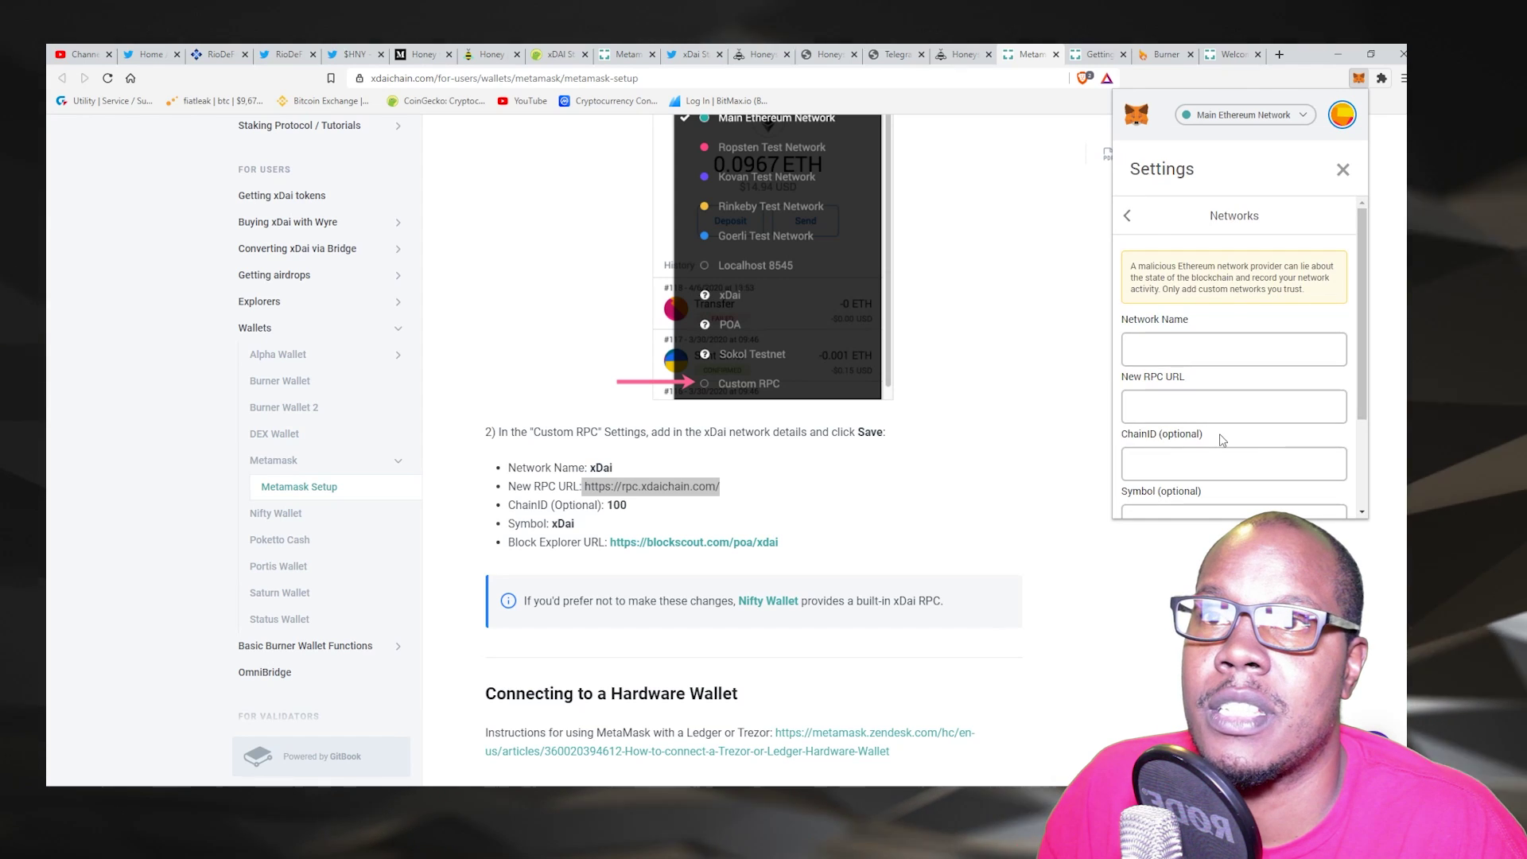
{"action": "right_click", "coordinate": [698, 489]}
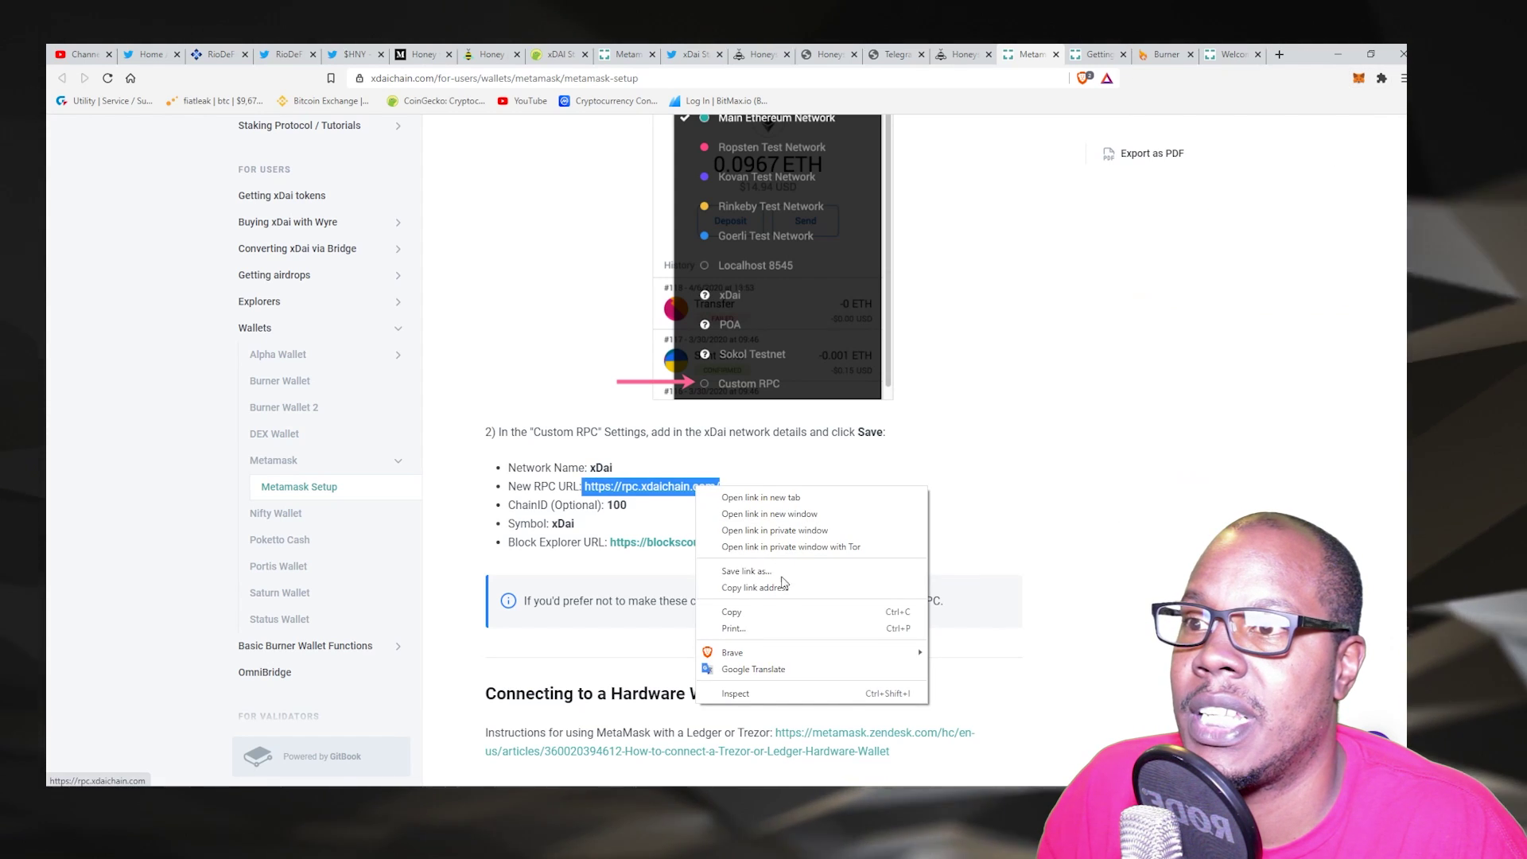
{"action": "left_click", "coordinate": [736, 612]}
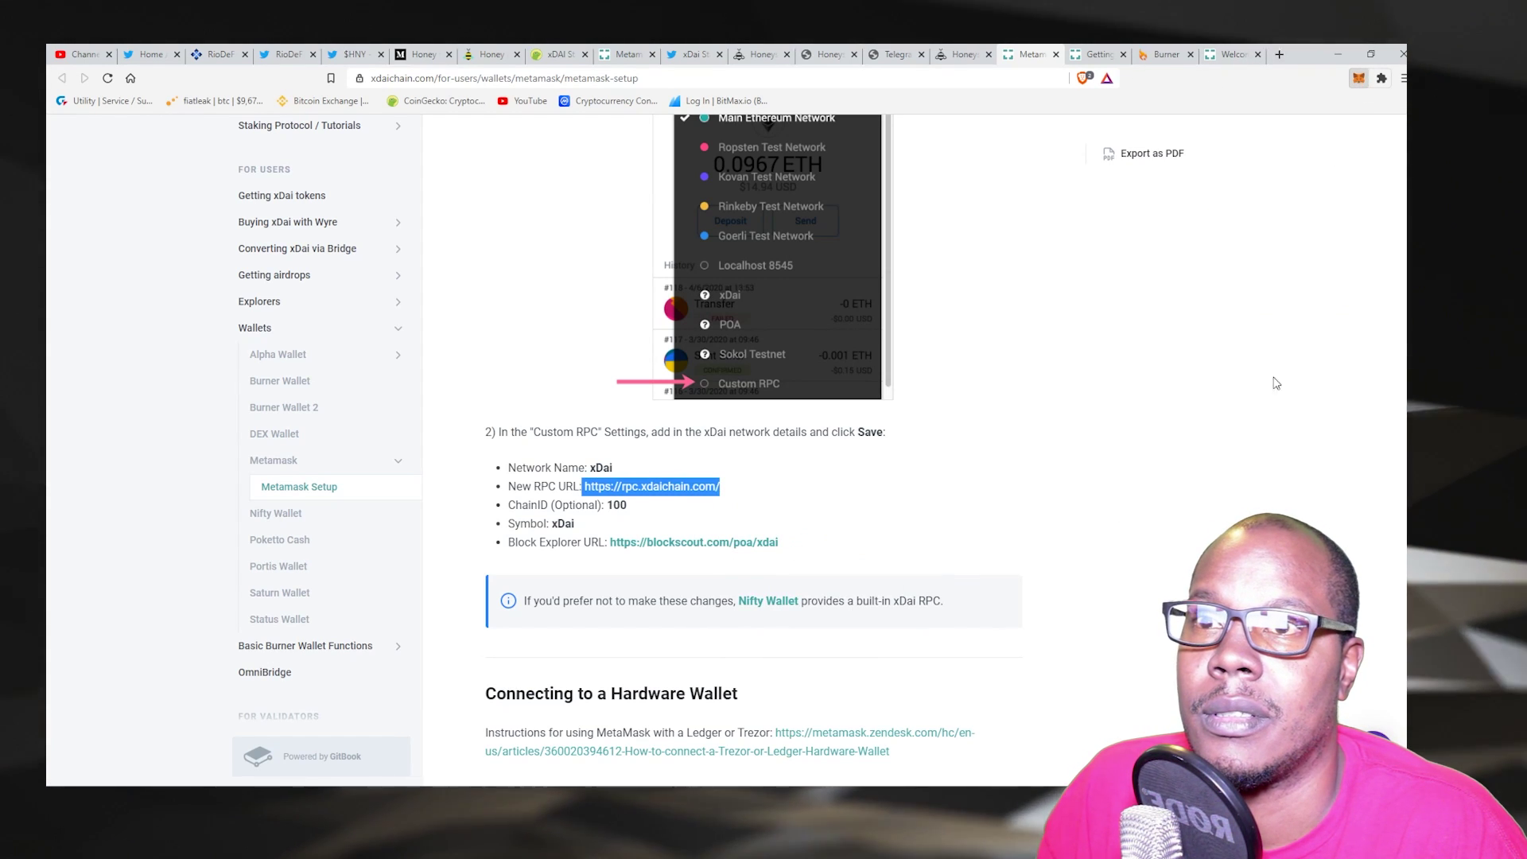
- Open MetaMask's custom RPC form for the xDai URL, check the network list, then go to Getting xDai tokens
{"action": "key", "text": "alt+shift+m"}
{"action": "left_click", "coordinate": [1314, 117]}
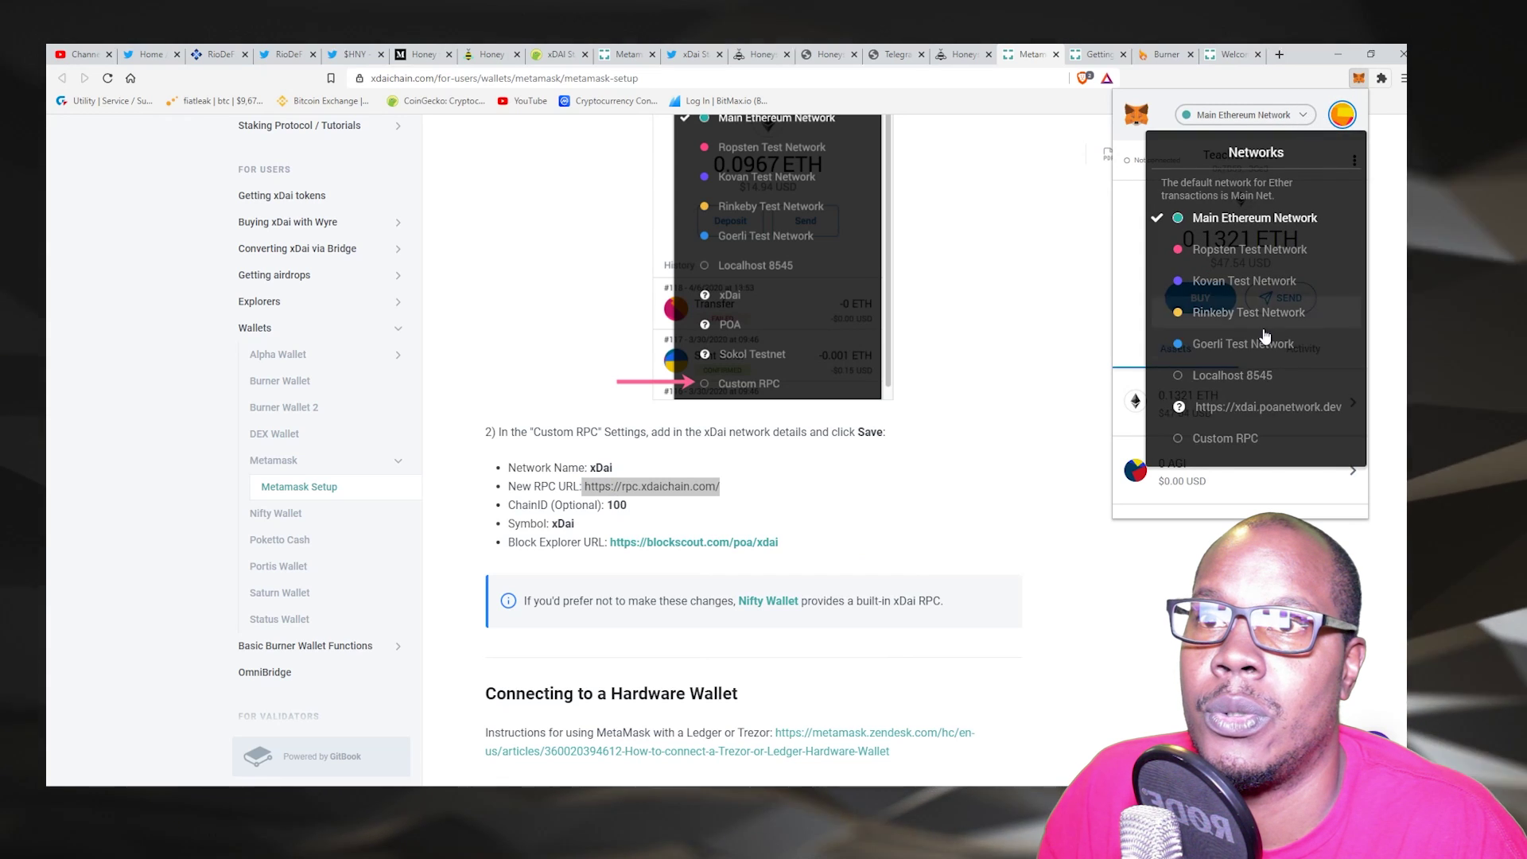
{"action": "left_click", "coordinate": [1243, 437]}
{"action": "left_click", "coordinate": [1180, 408]}
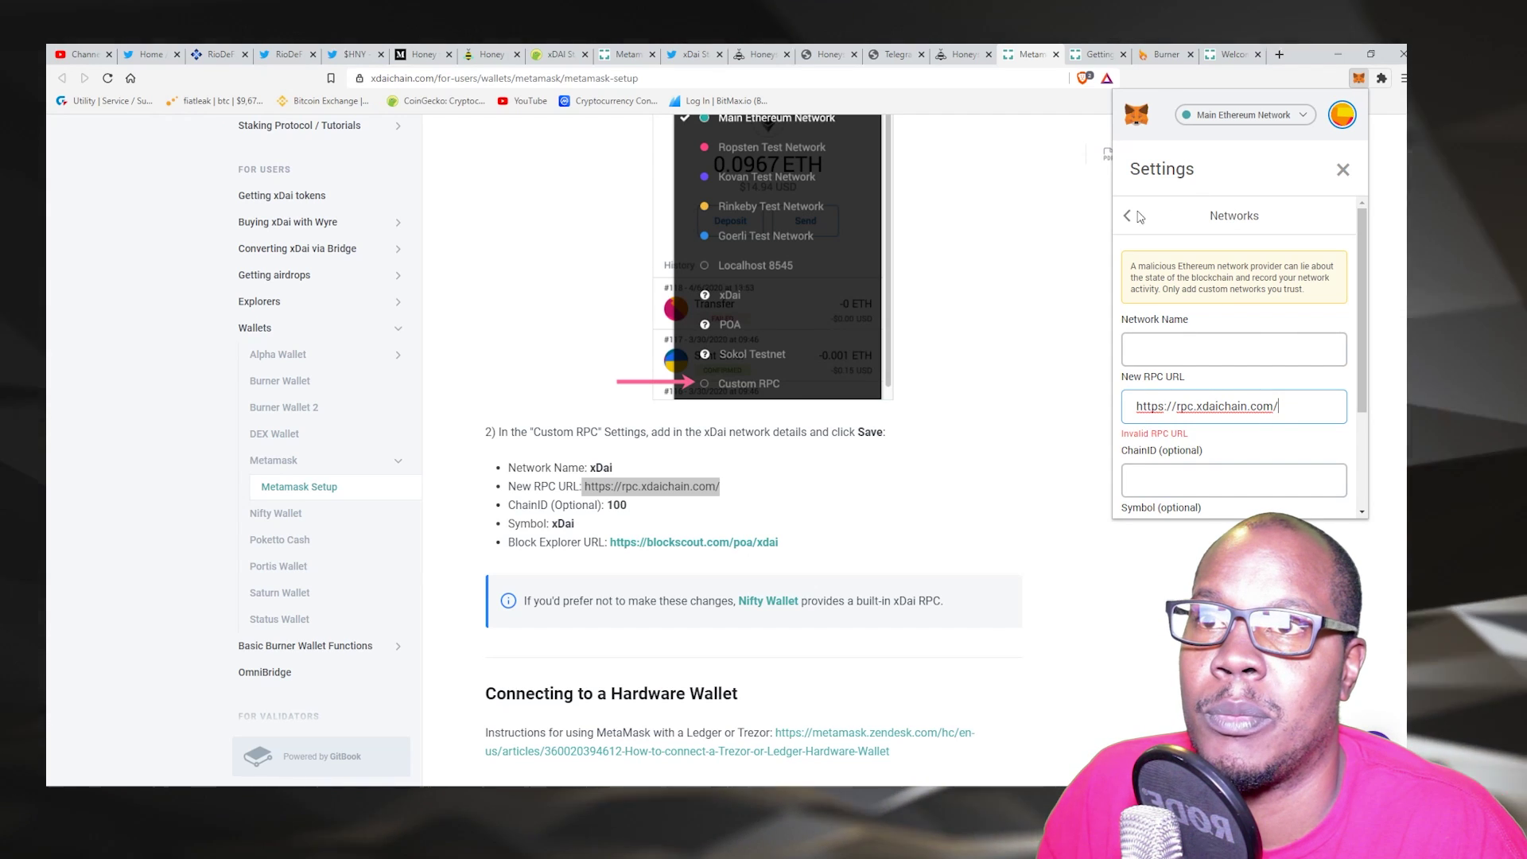
{"action": "left_click", "coordinate": [1343, 169]}
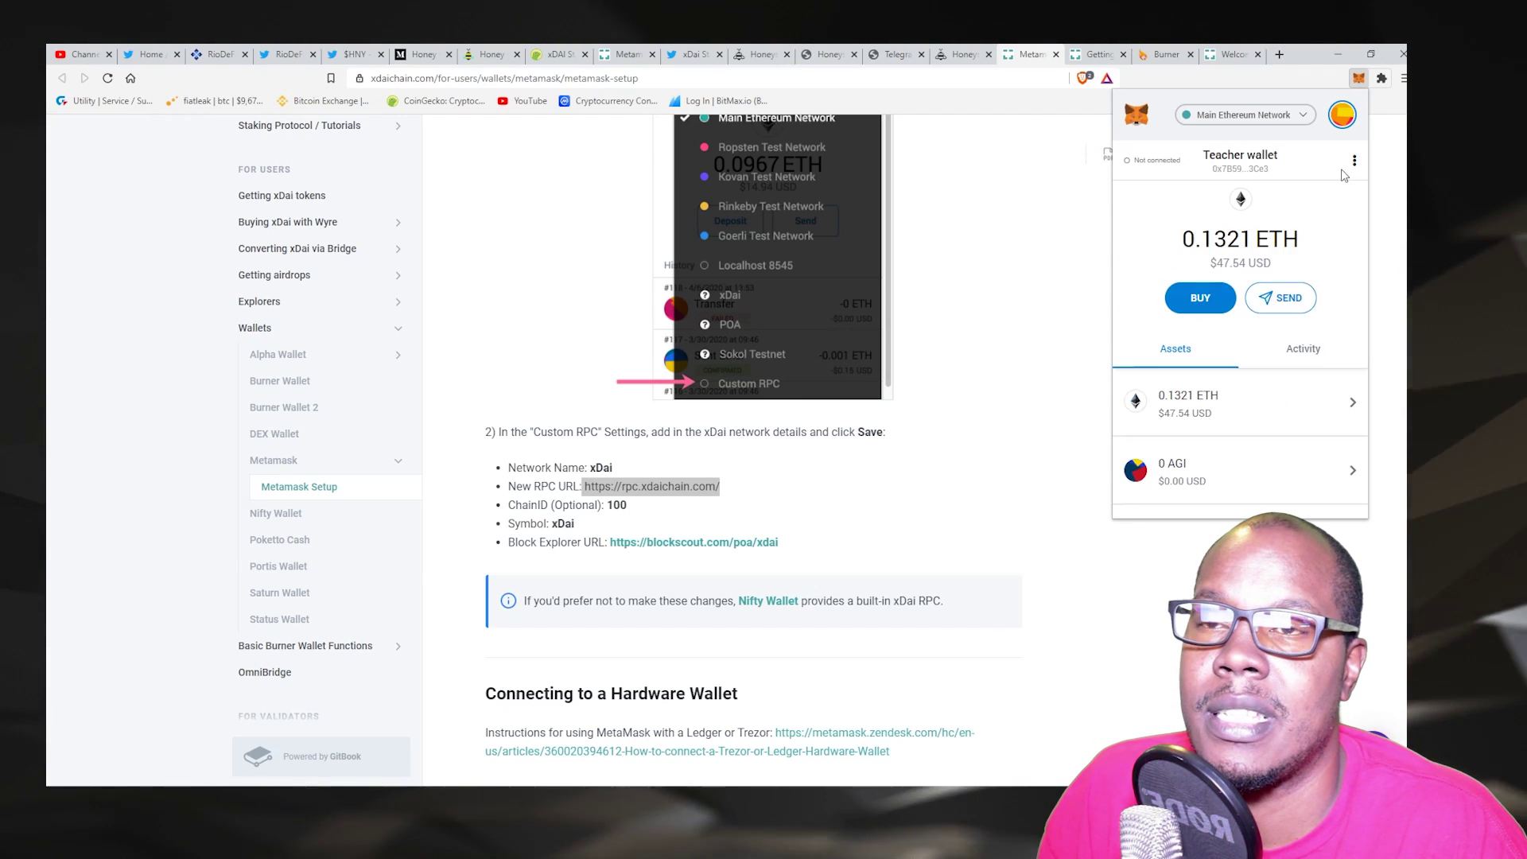
{"action": "left_click", "coordinate": [1244, 115]}
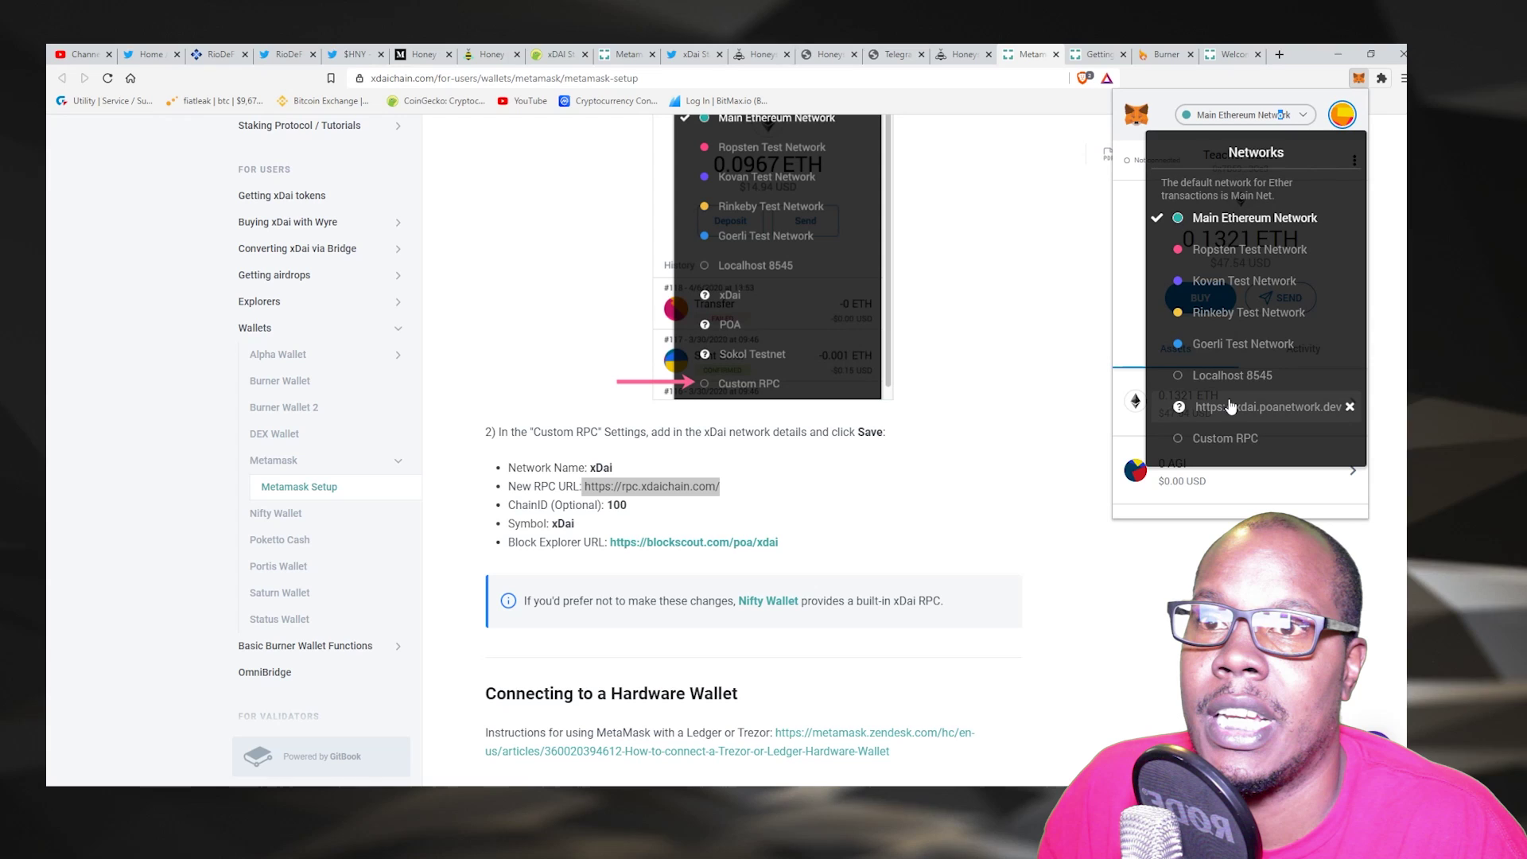
{"action": "left_click", "coordinate": [1244, 115]}
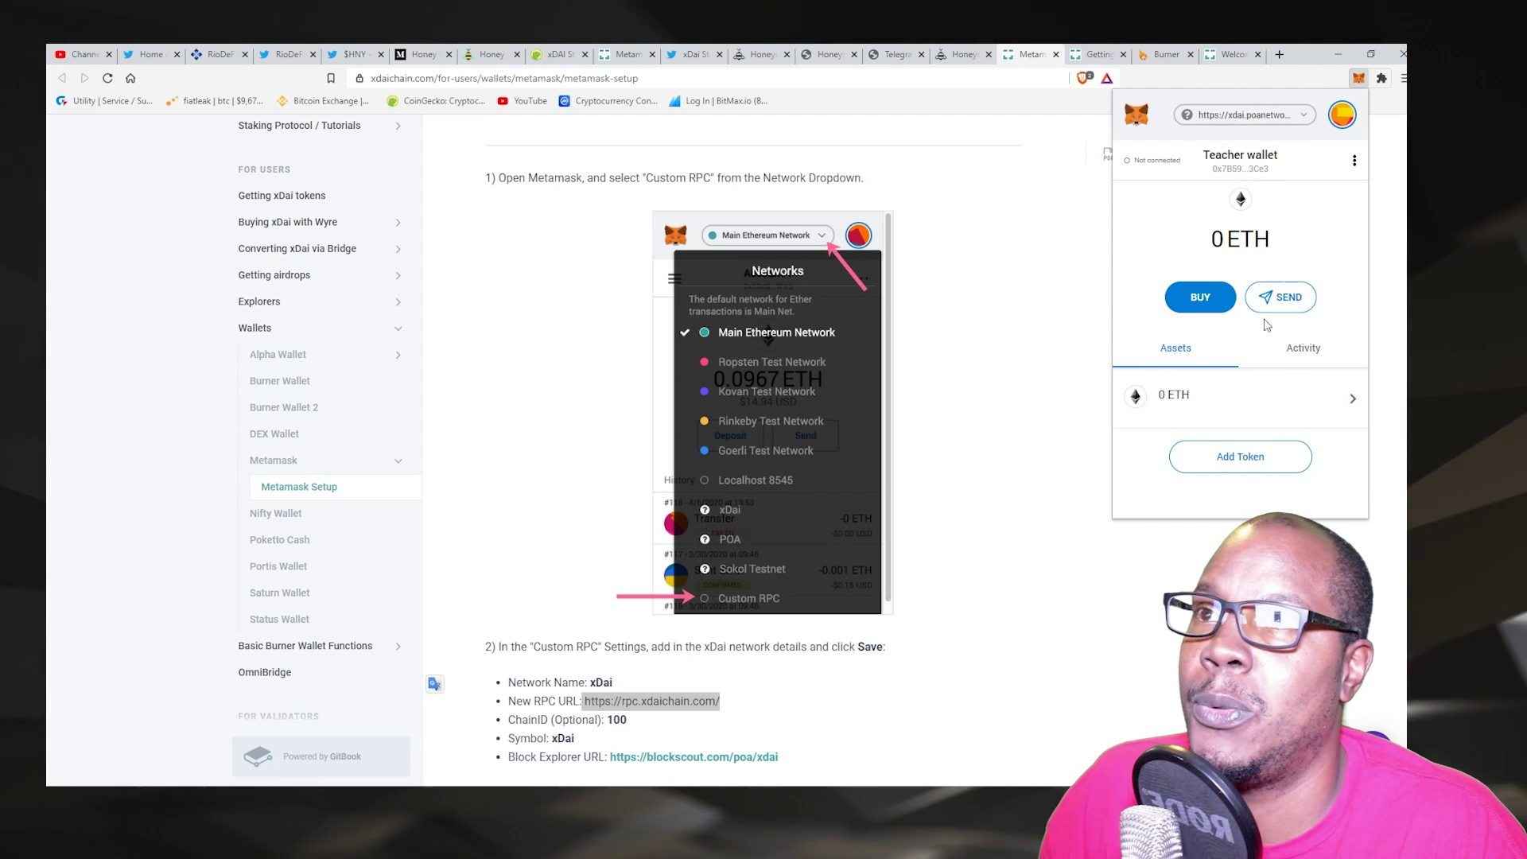
{"action": "key", "text": "ctrl+Tab"}
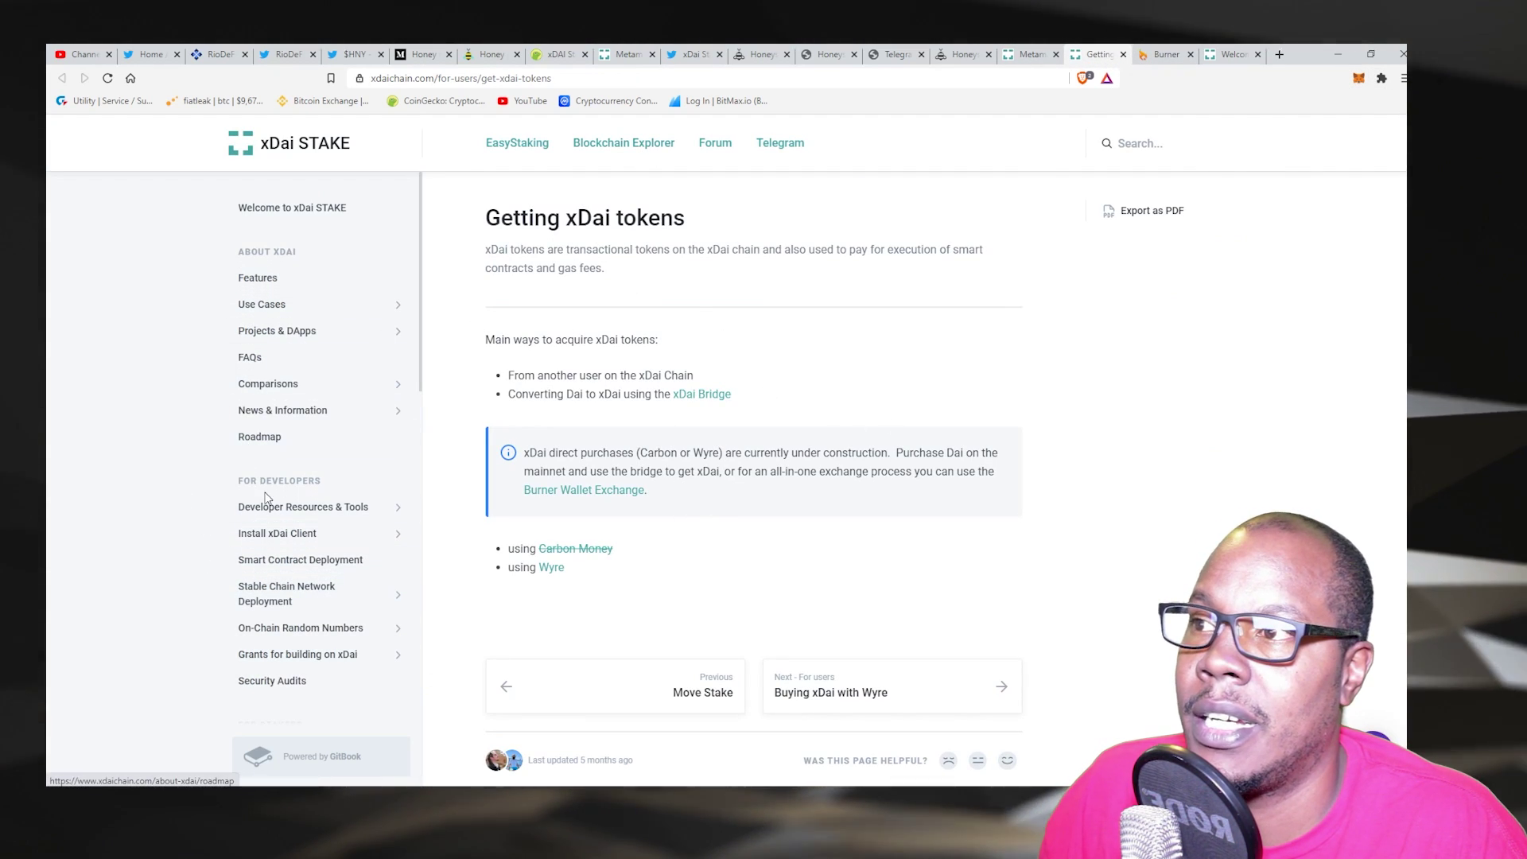
- Follow the Burner Wallet Exchange link from the Getting xDai tokens guide
{"action": "scroll", "coordinate": [869, 420], "scroll_direction": "down", "scroll_amount": 1}
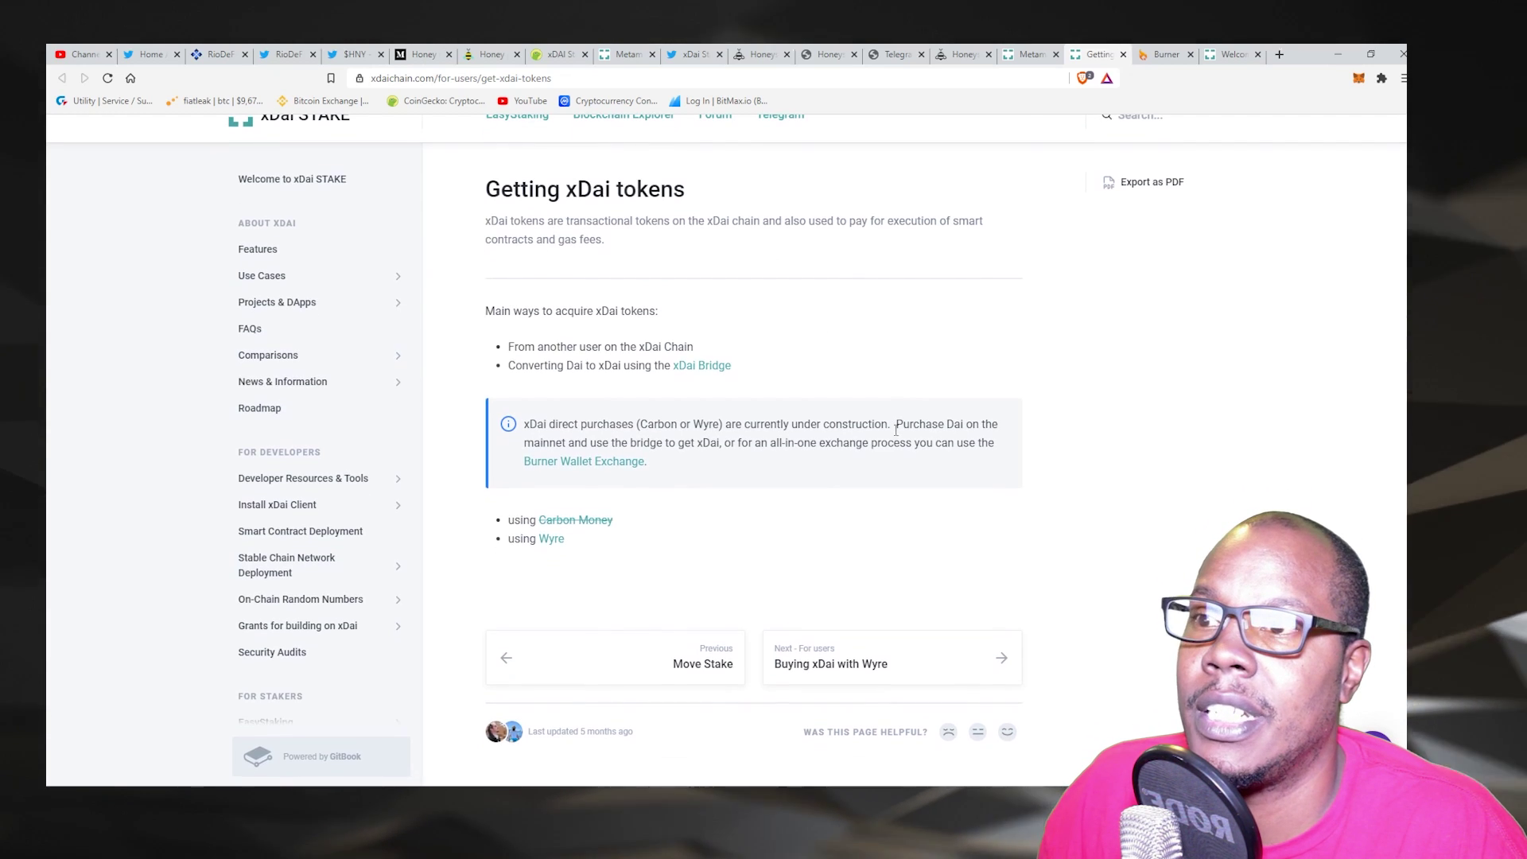
{"action": "scroll", "coordinate": [1034, 278], "scroll_direction": "up", "scroll_amount": 1}
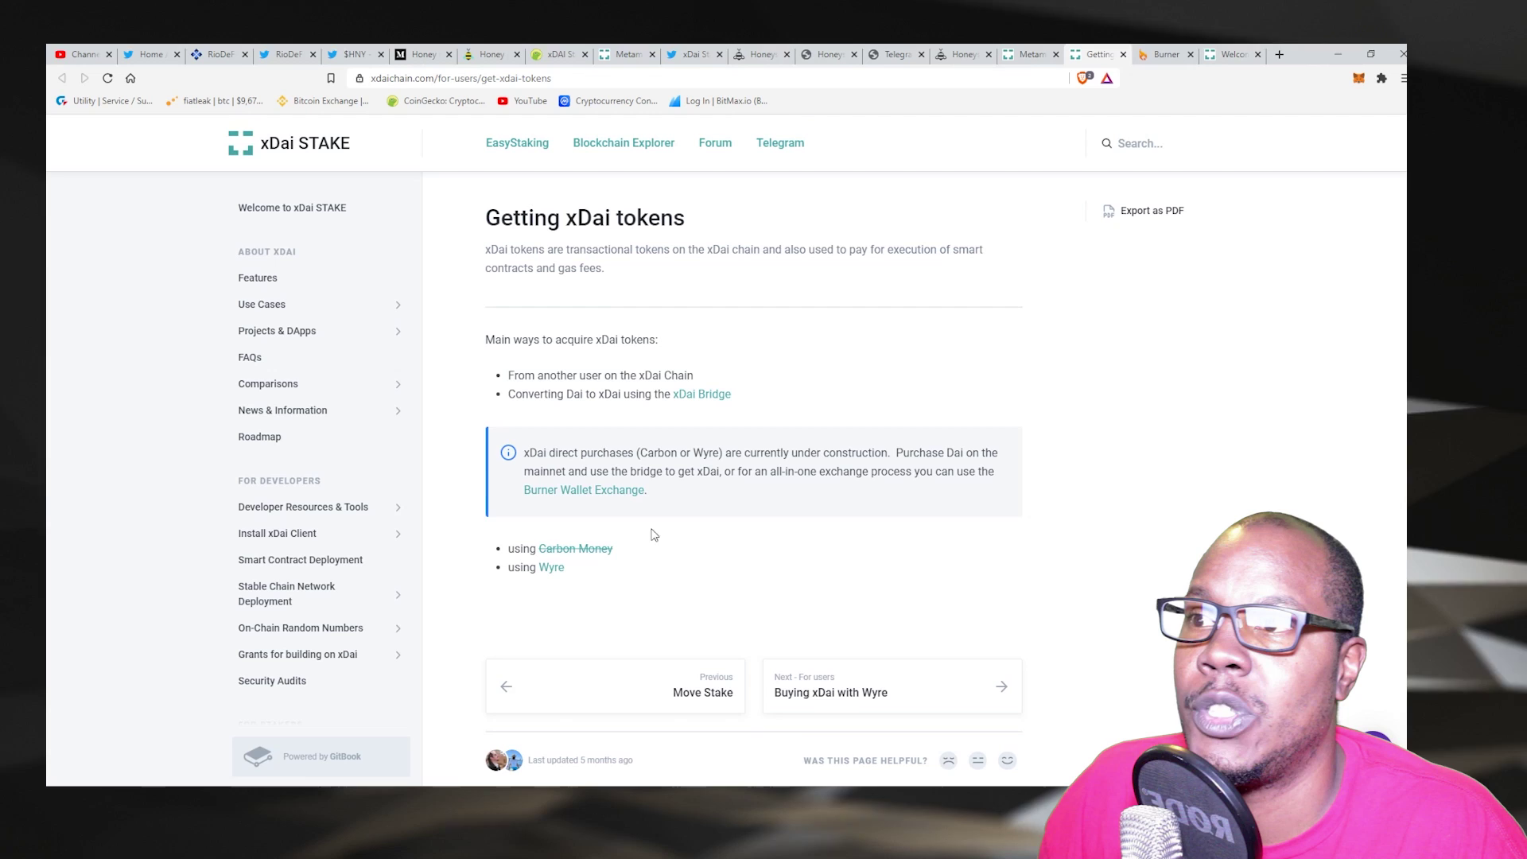
{"action": "left_click", "coordinate": [580, 491]}
- Open the Burner Wallet's Exchange options and attempt the ETH to DAI conversion
{"action": "key", "text": "ctrl+Tab"}
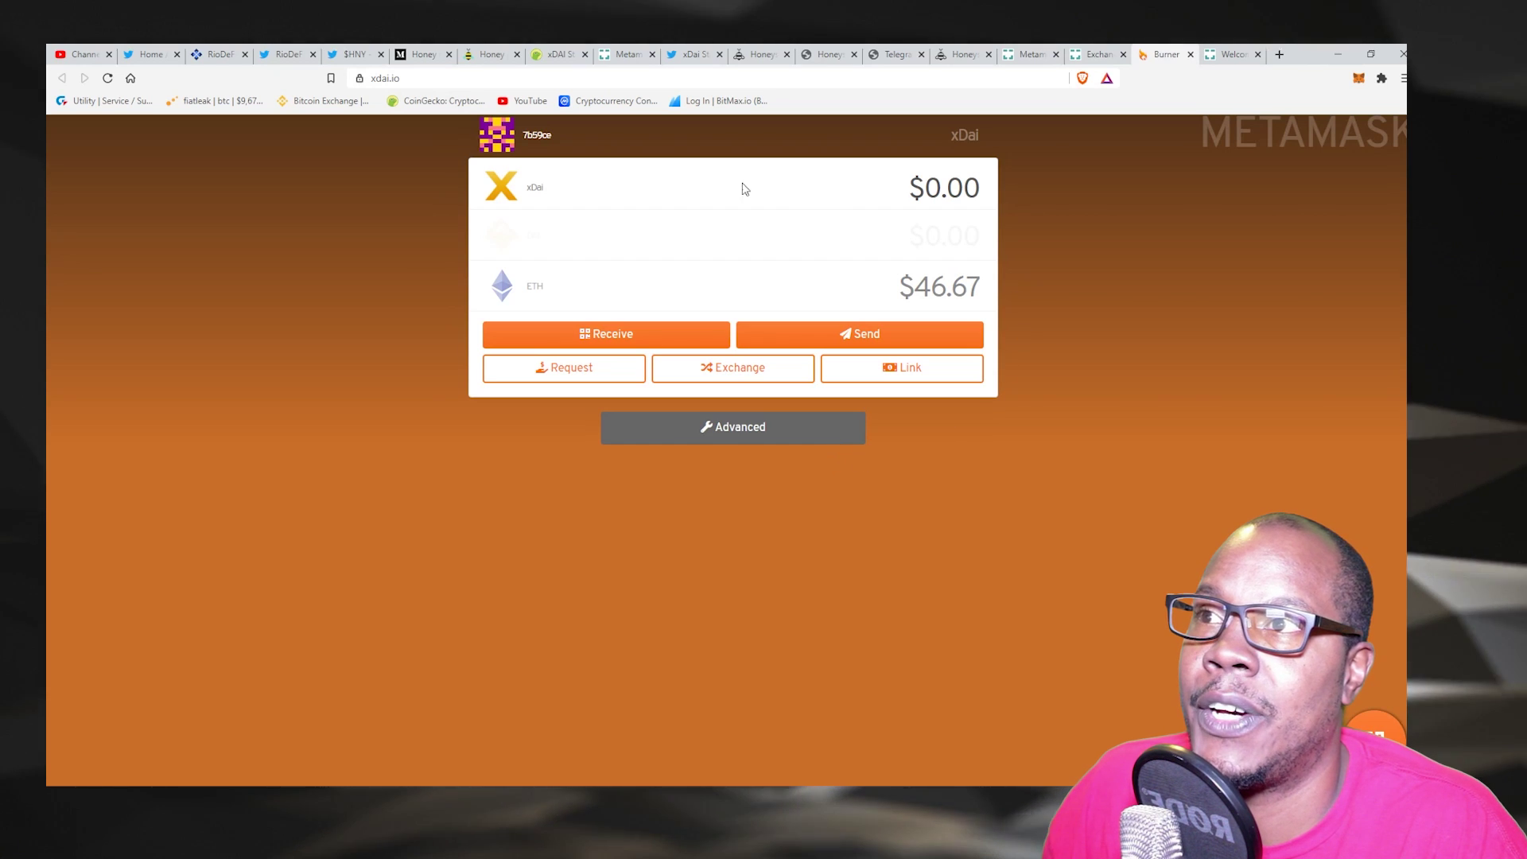
{"action": "left_click", "coordinate": [737, 377]}
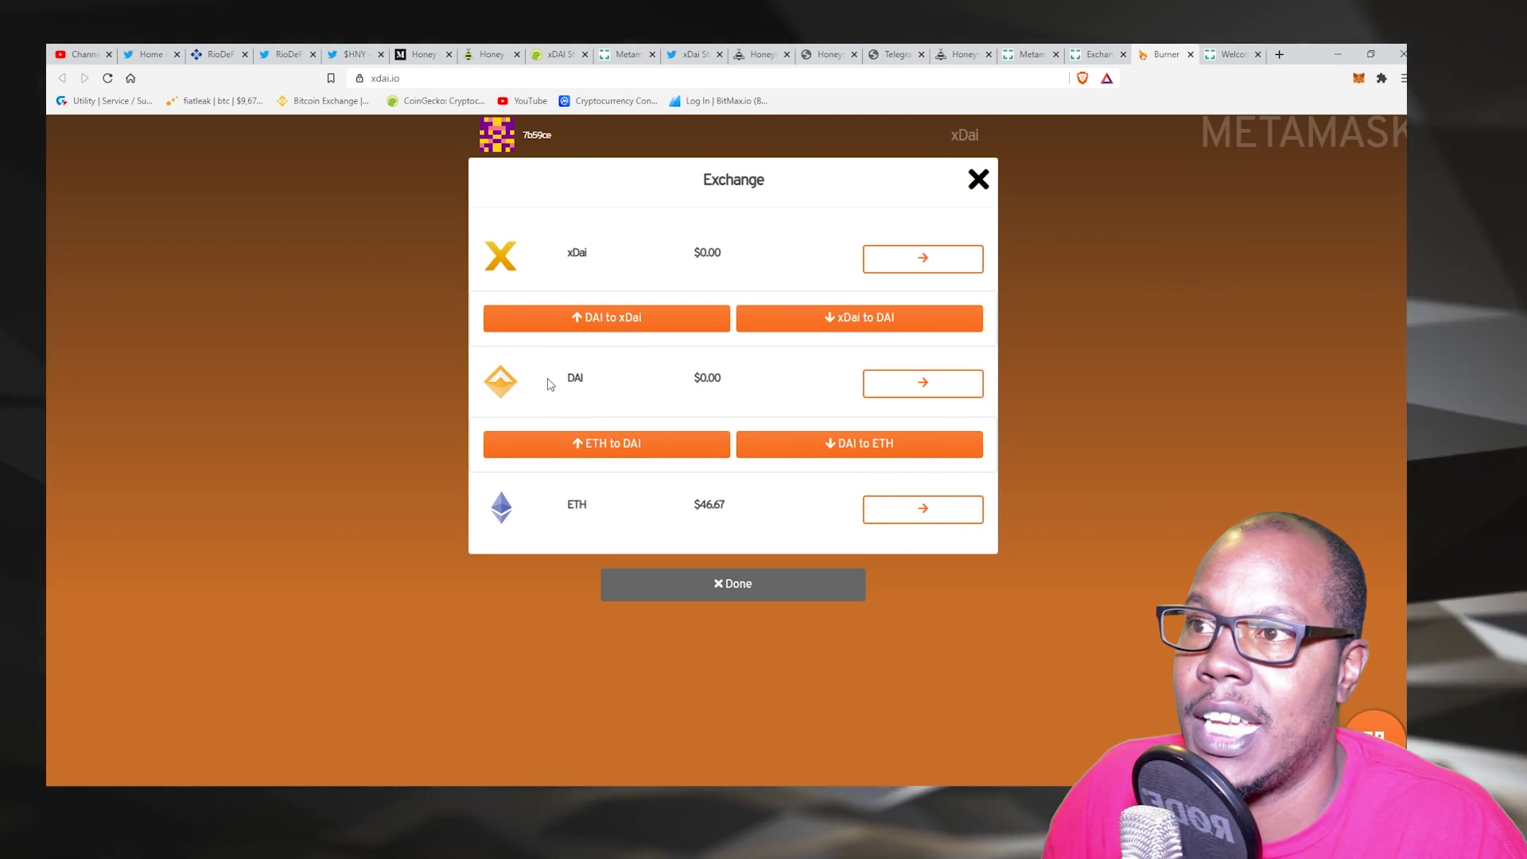
{"action": "left_click", "coordinate": [939, 515]}
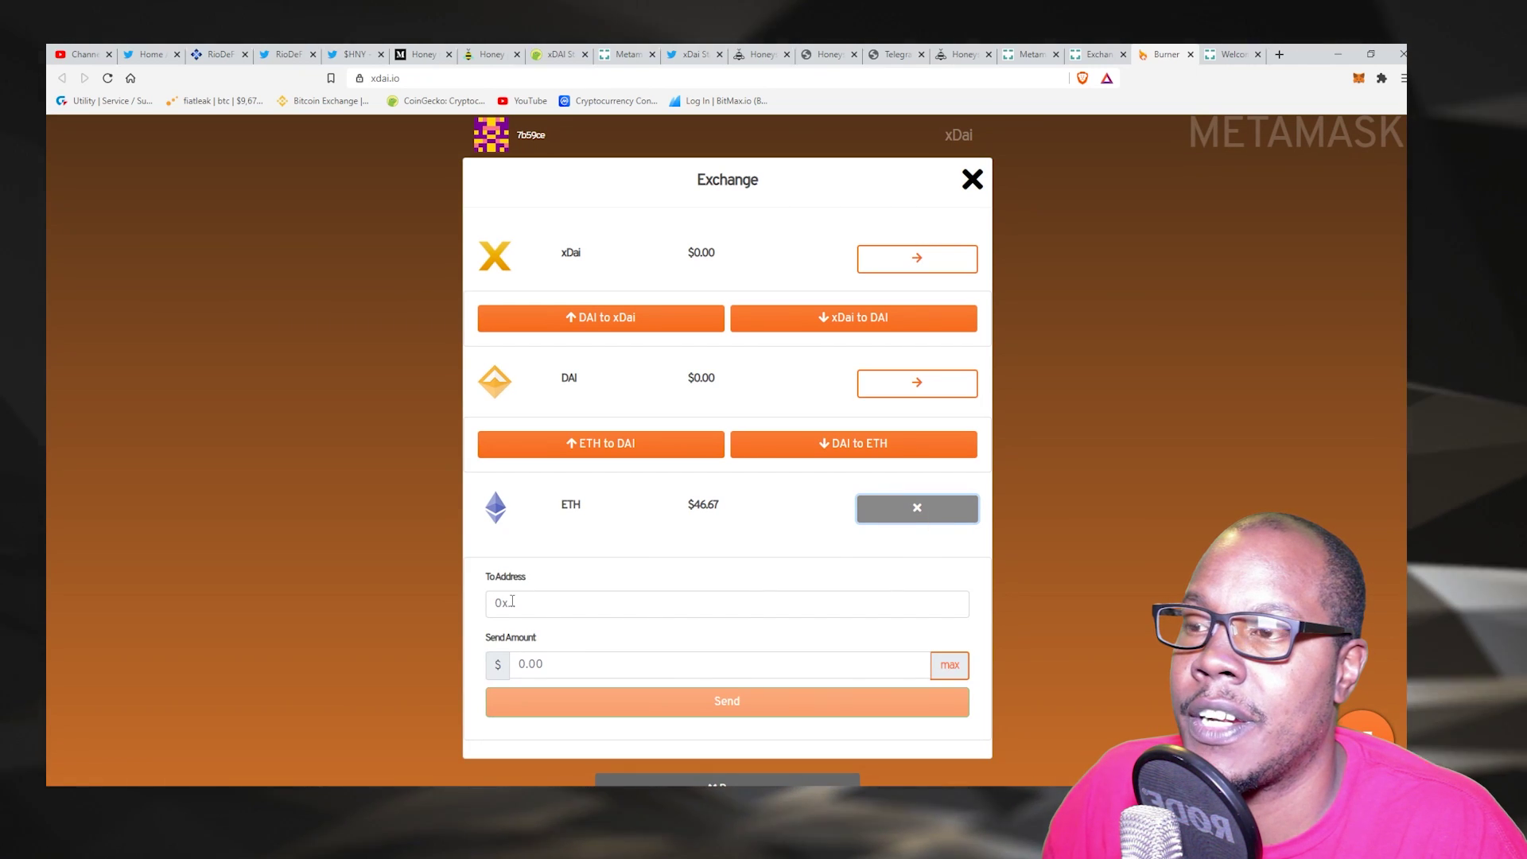
{"action": "left_click", "coordinate": [917, 508]}
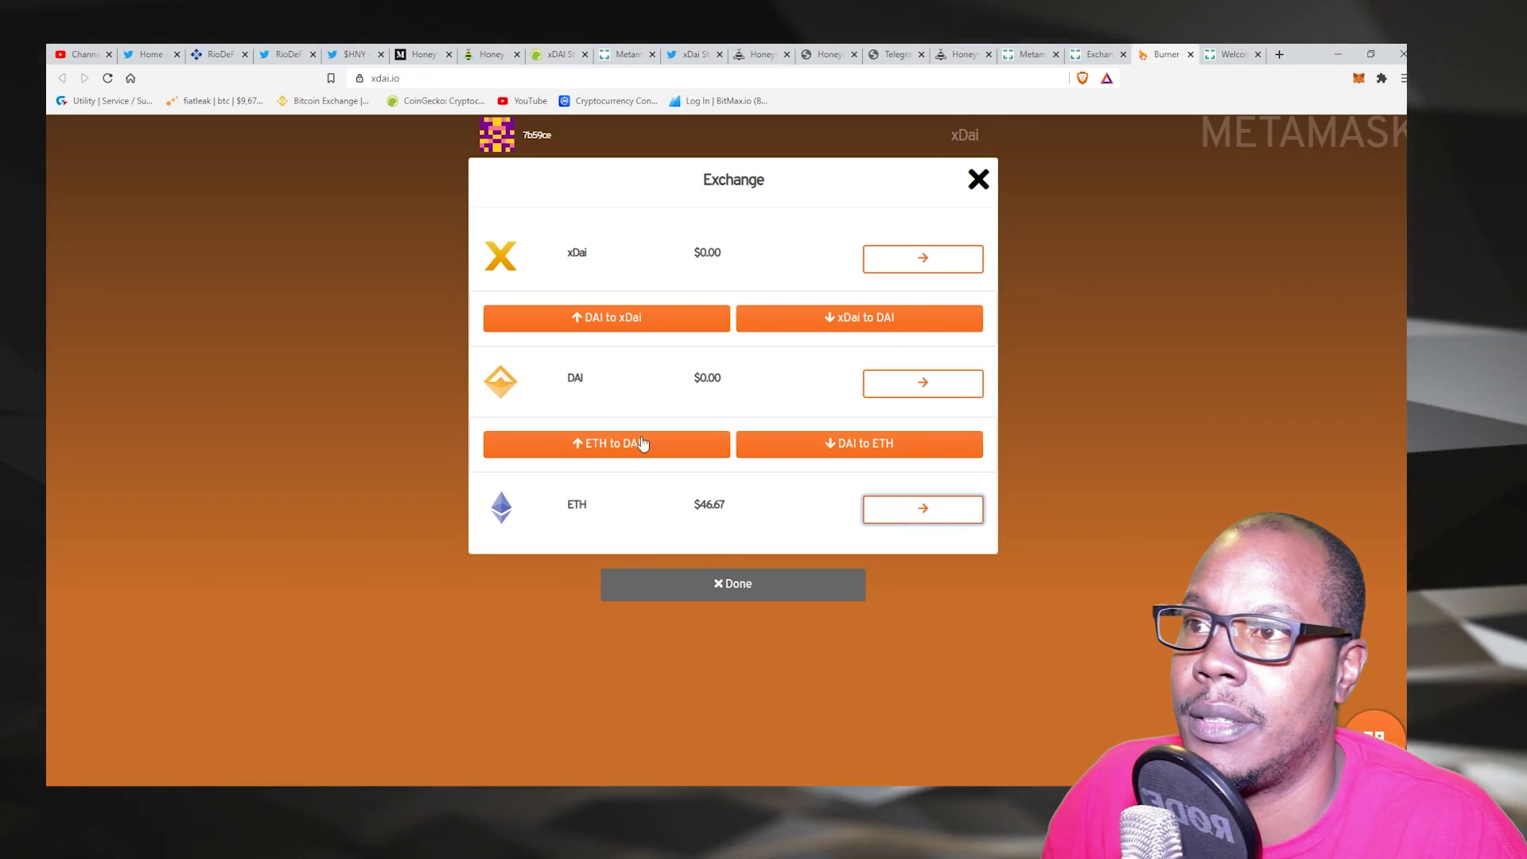
{"action": "left_click", "coordinate": [602, 450]}
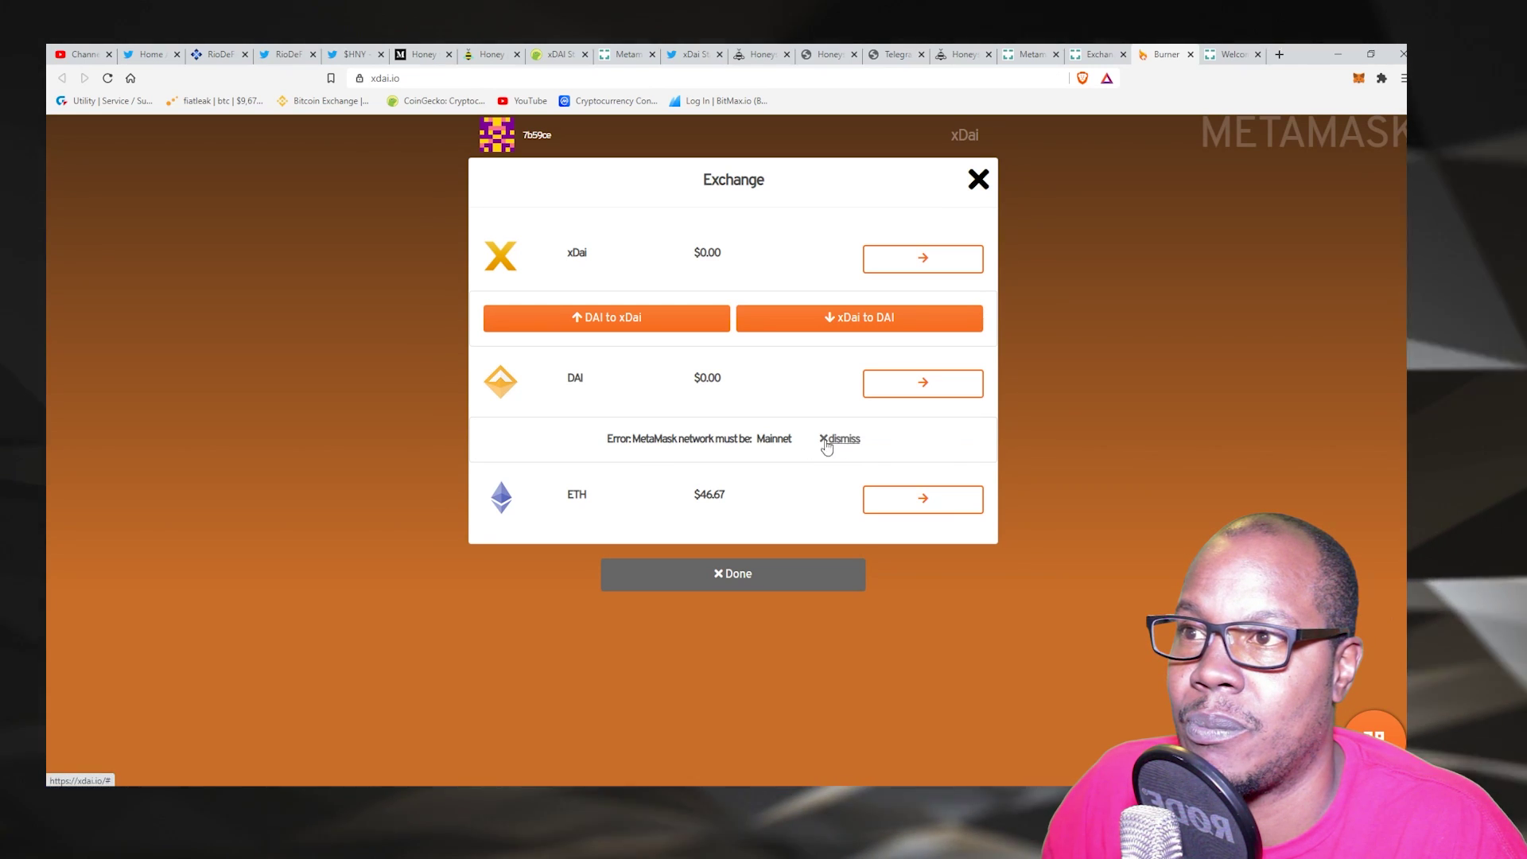
- Switch MetaMask to Main Ethereum Network, holding 0.1321 ETH
{"action": "left_click", "coordinate": [1359, 78]}
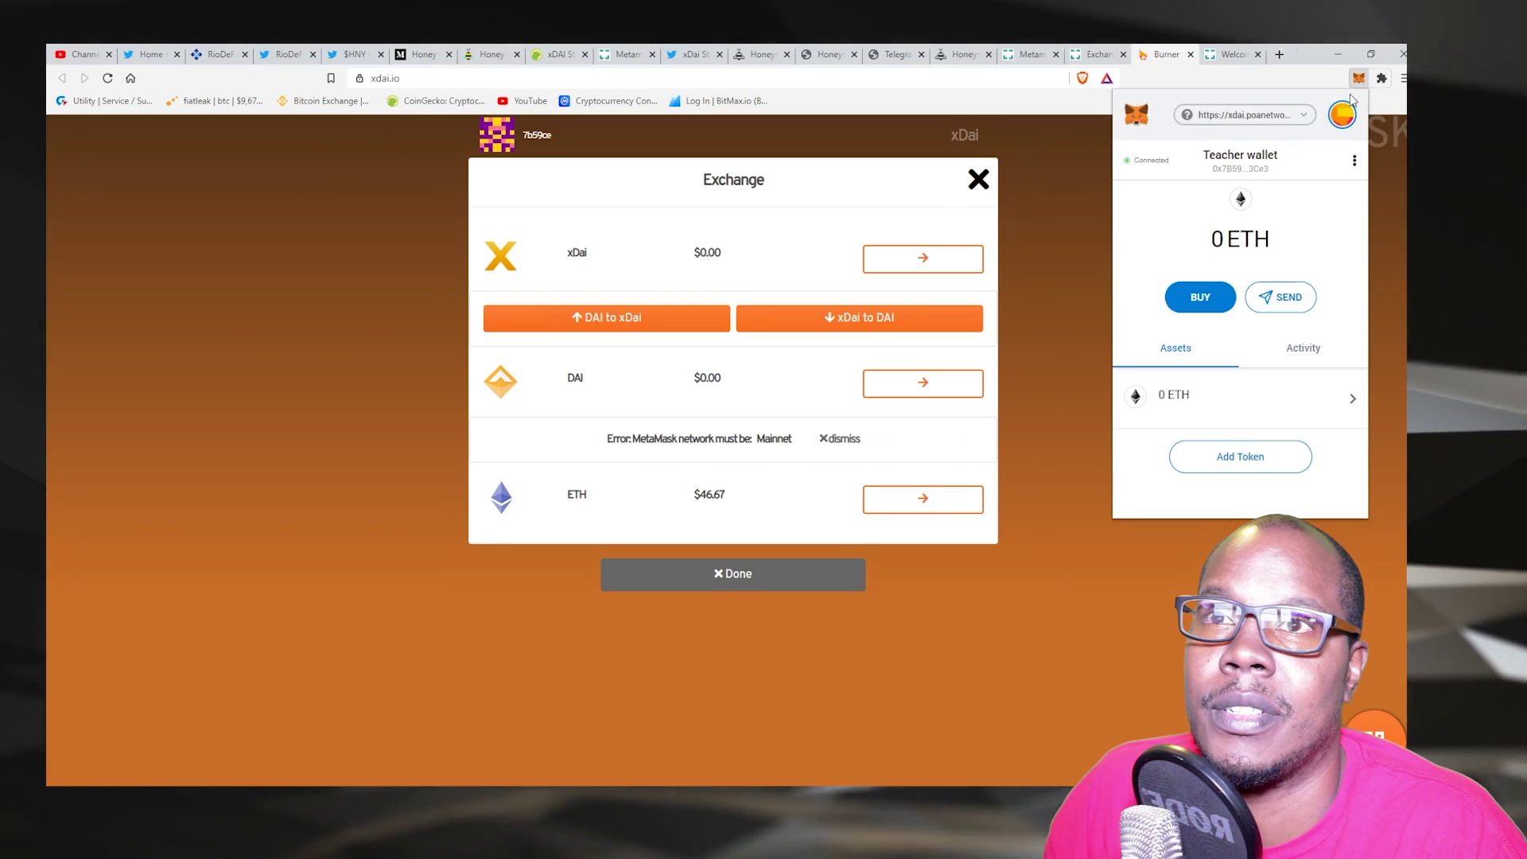
{"action": "left_click", "coordinate": [1244, 114]}
{"action": "left_click", "coordinate": [1254, 217]}
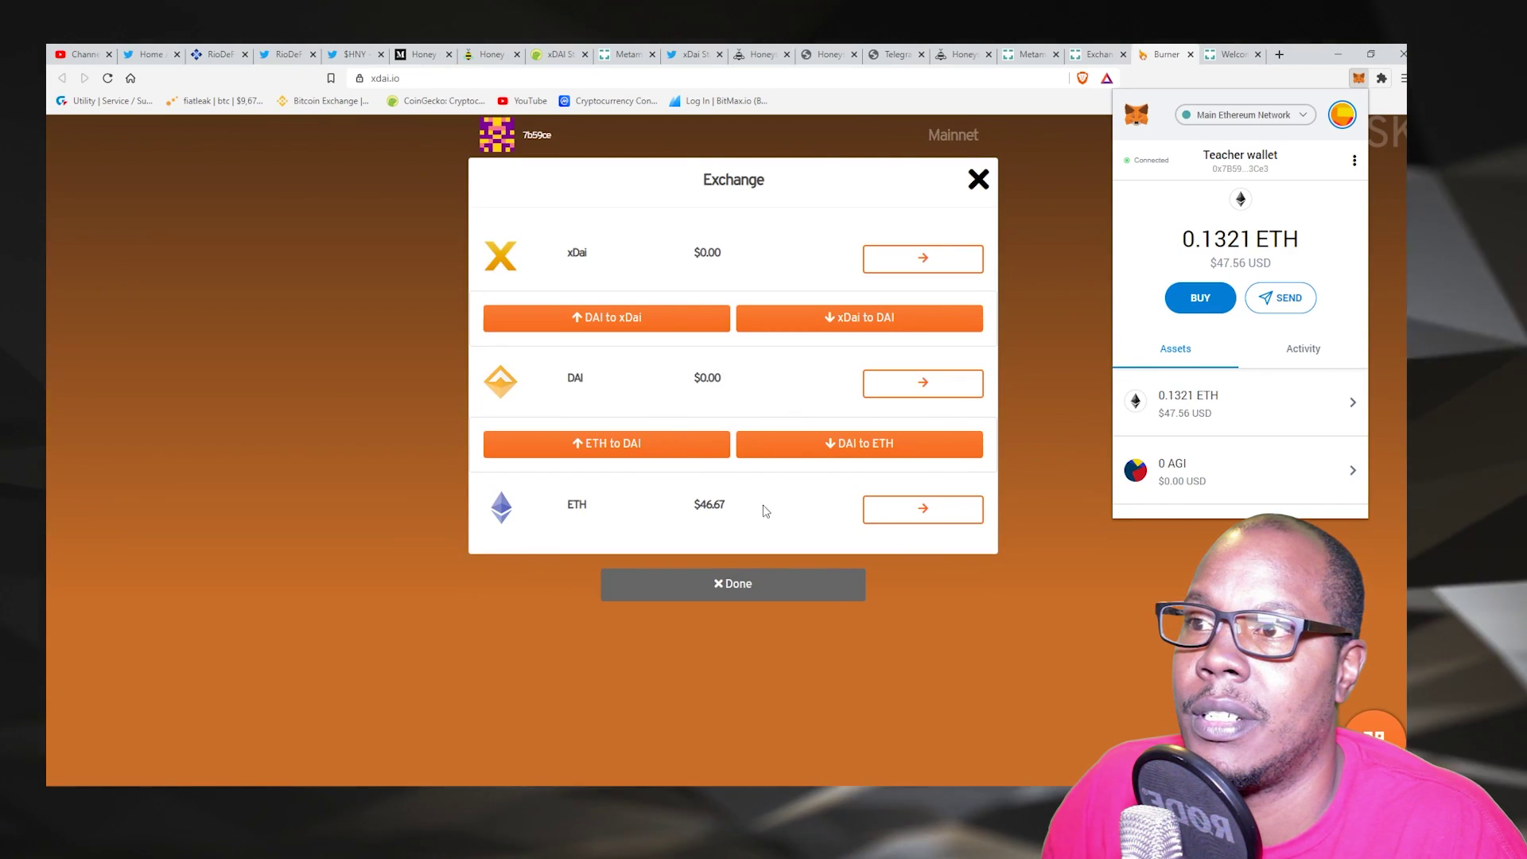
- Convert $20 of ETH to DAI and confirm the swap transaction in MetaMask
{"action": "left_click", "coordinate": [623, 444]}
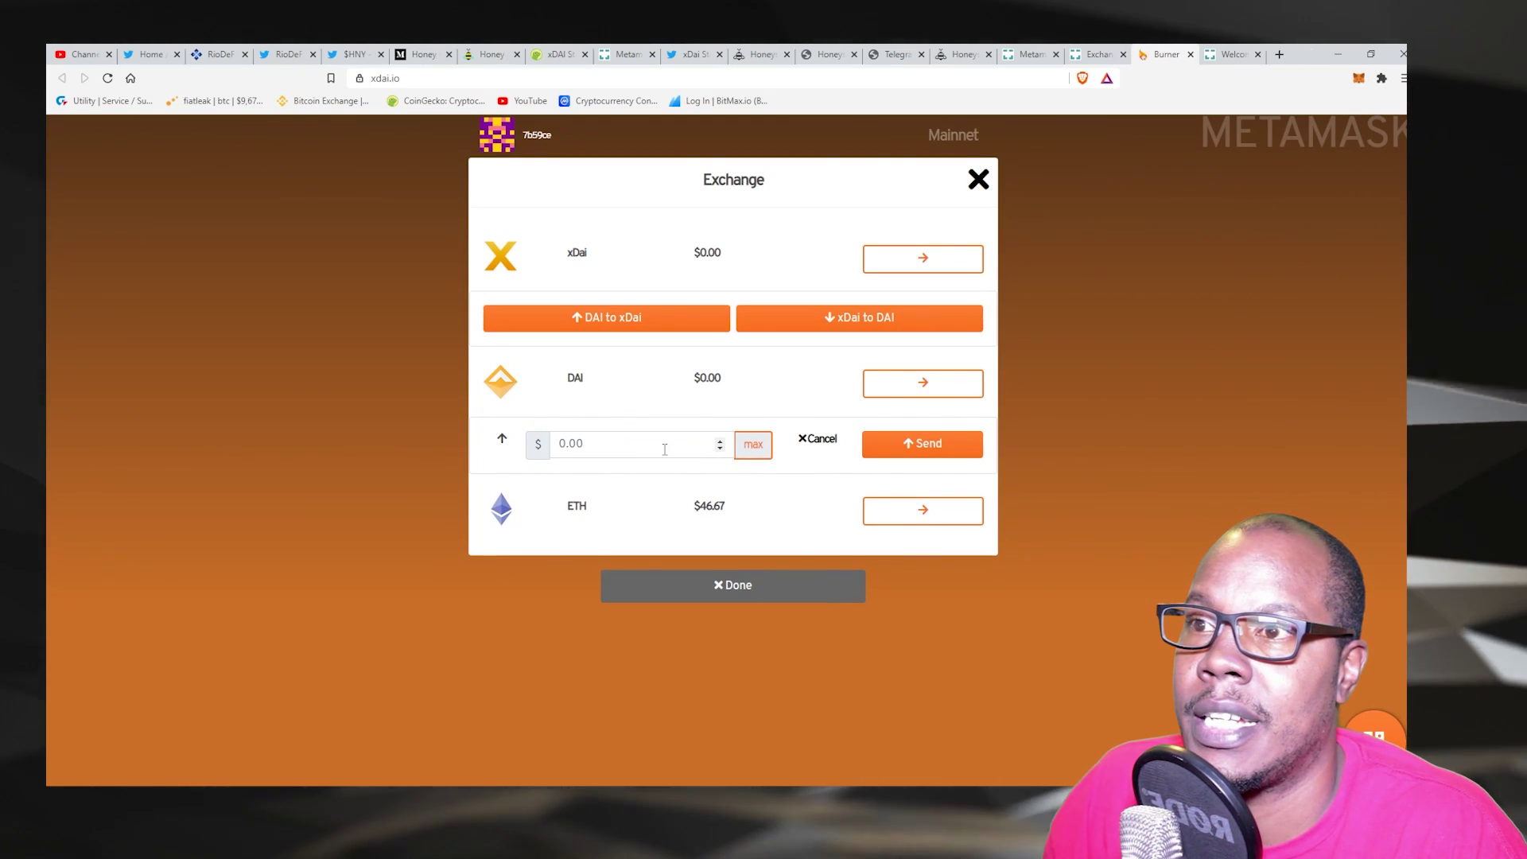
{"action": "left_click", "coordinate": [665, 450]}
{"action": "type", "text": "20"}
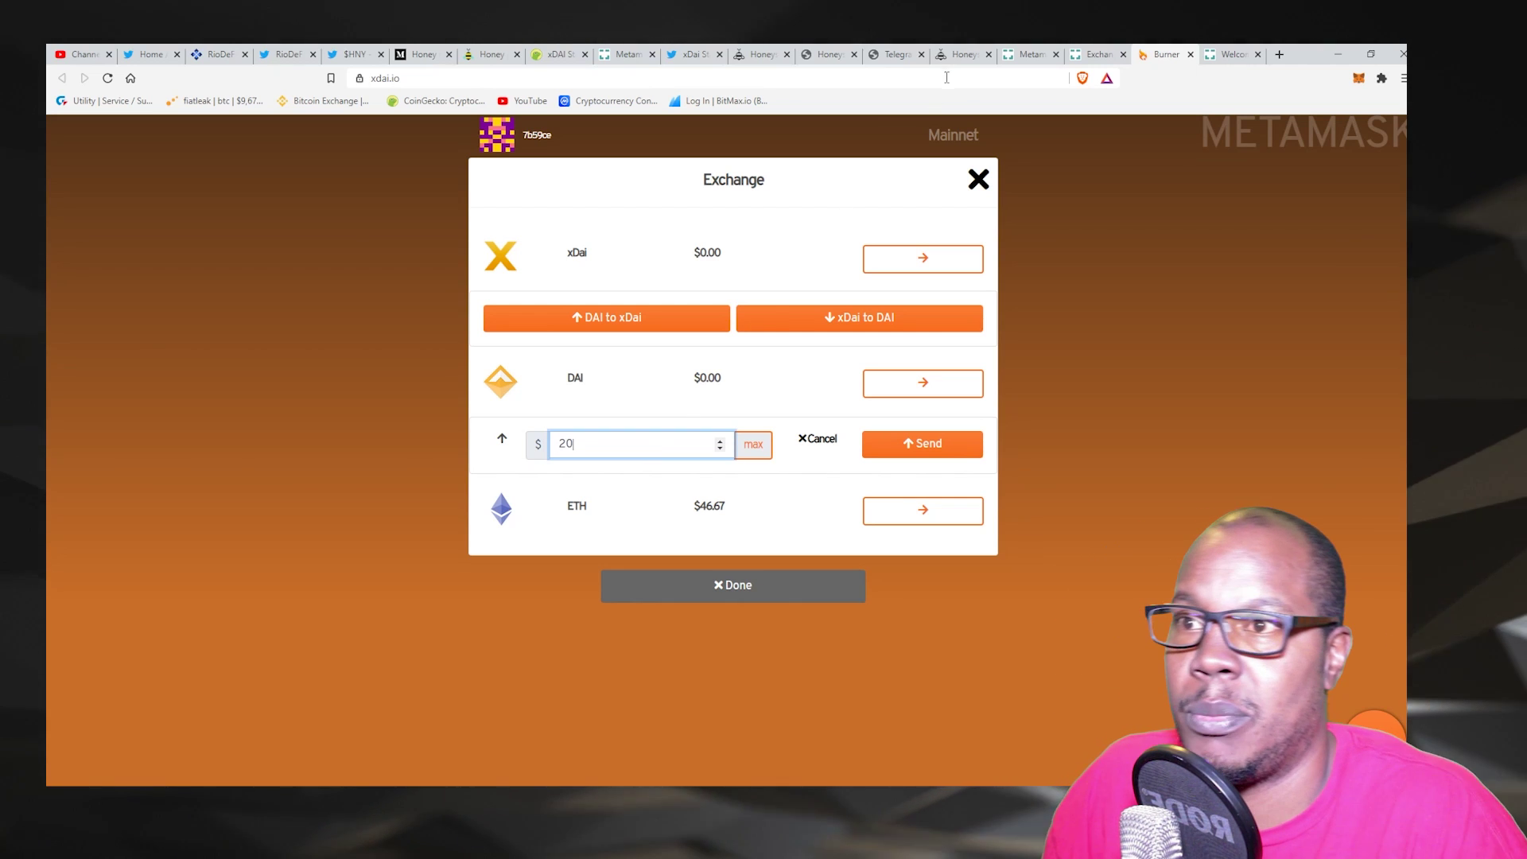
{"action": "left_click", "coordinate": [944, 444]}
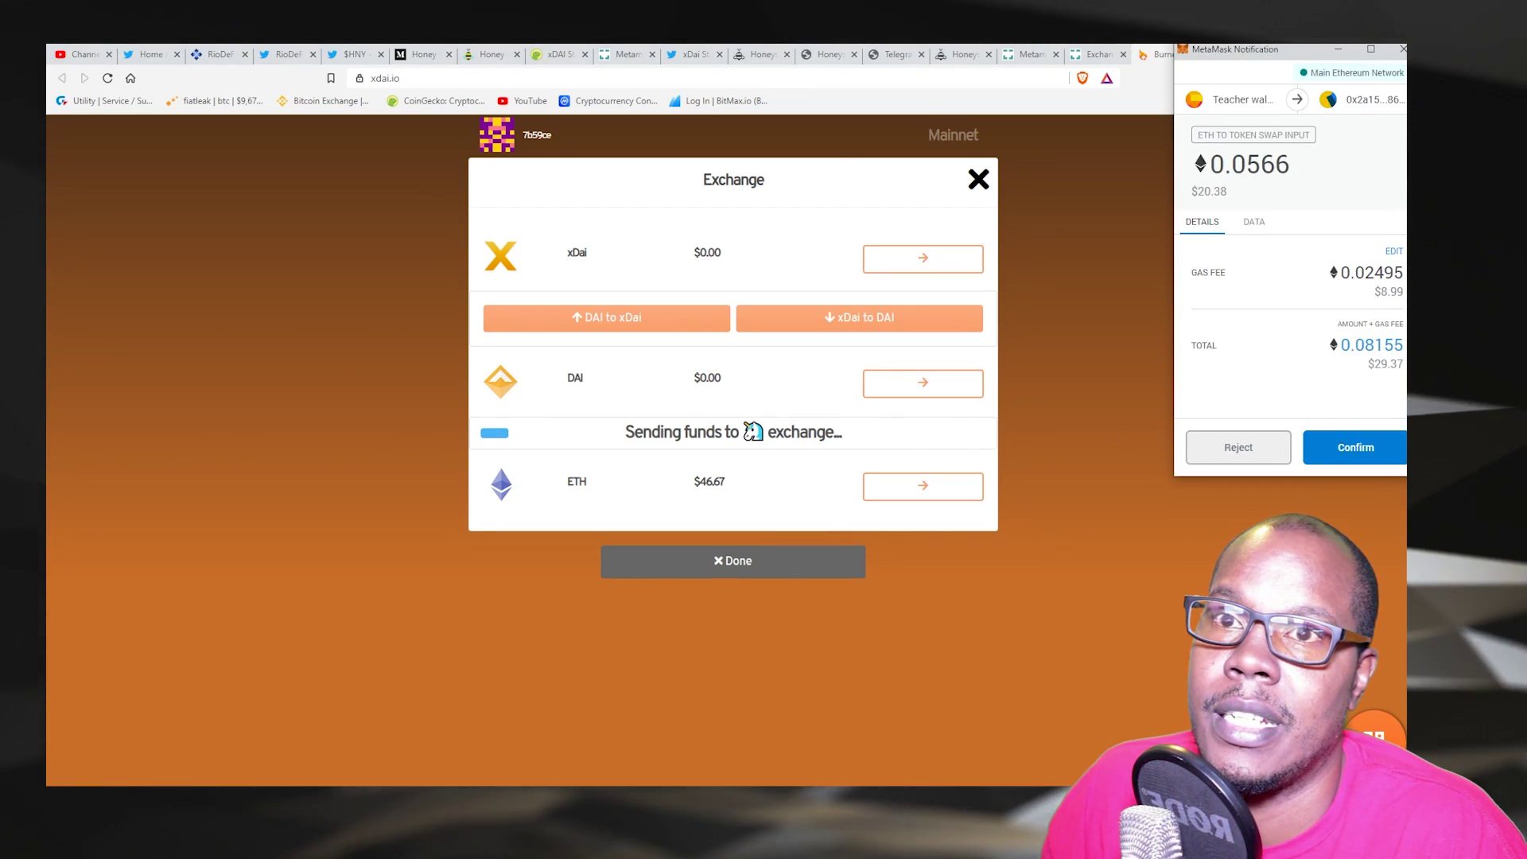
{"action": "left_click", "coordinate": [1355, 447]}
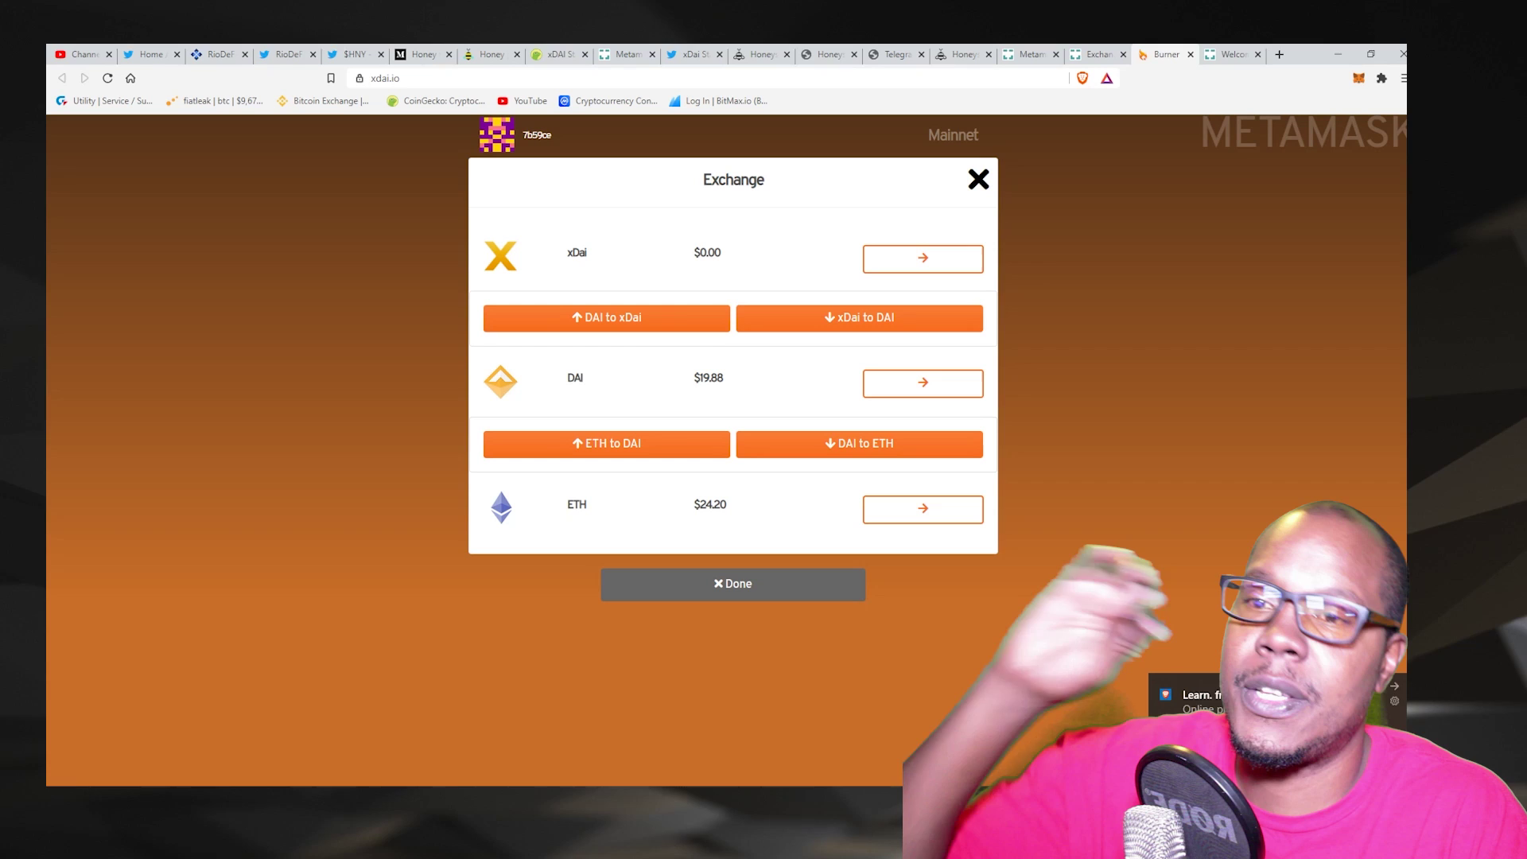
{"action": "left_click", "coordinate": [1106, 78]}
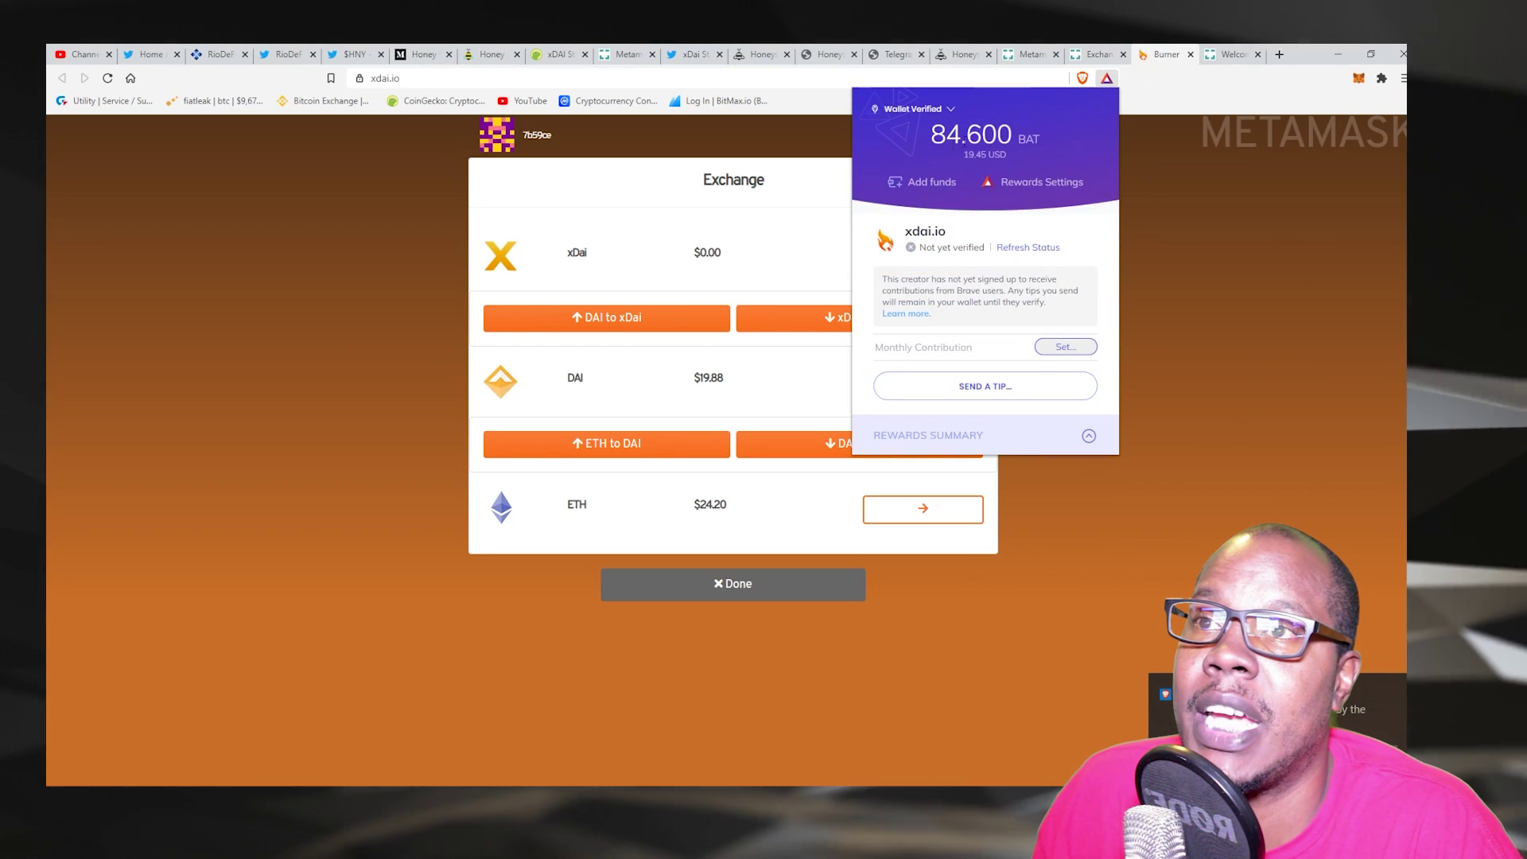
{"action": "left_click", "coordinate": [1191, 516]}
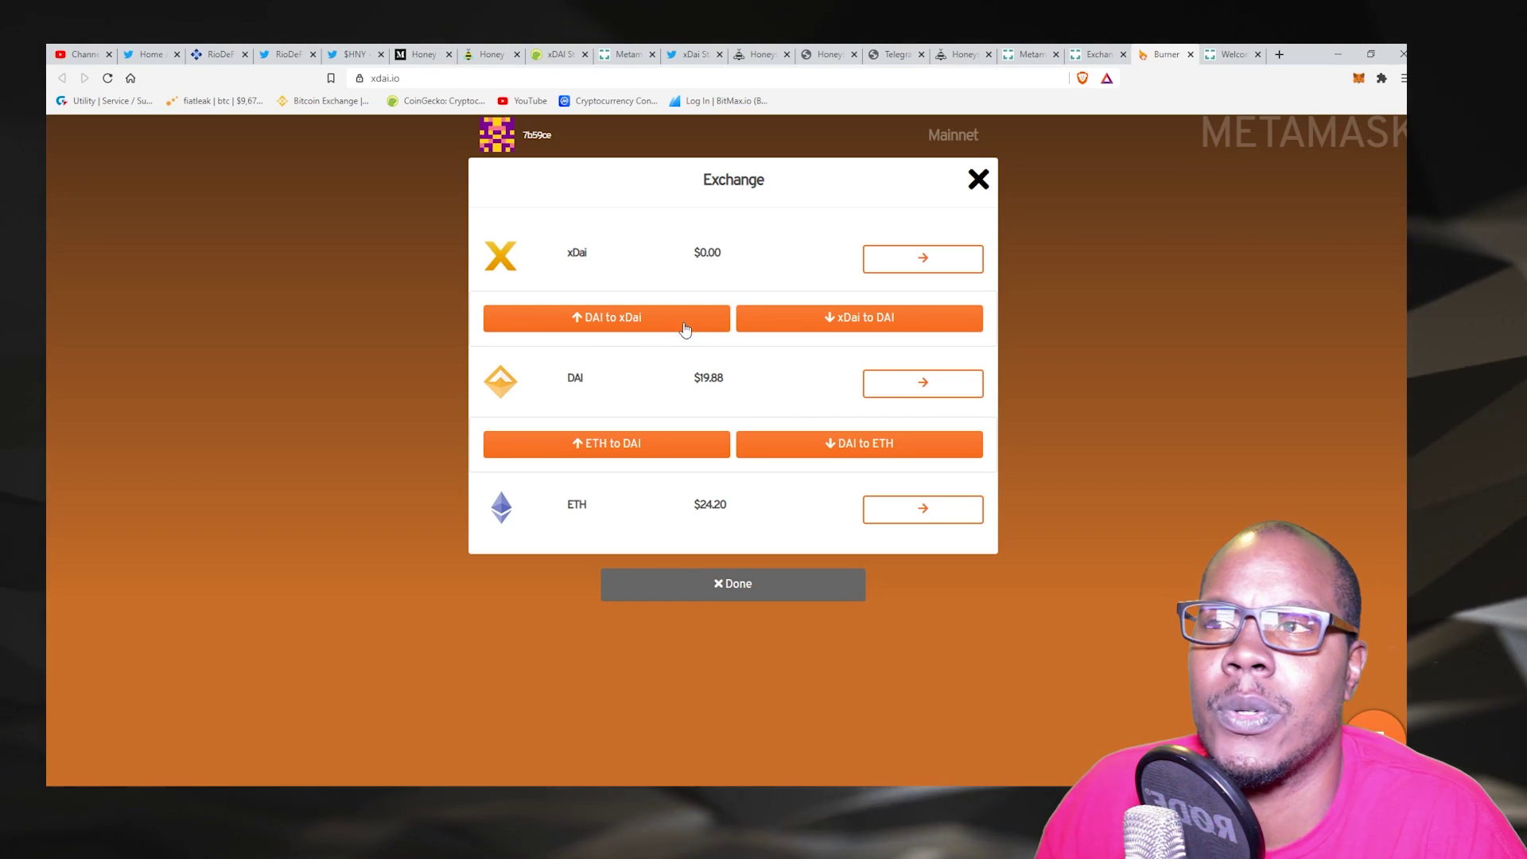
- Send the full 19.88 DAI through DAI to xDai and confirm the bridge transfer in MetaMask
{"action": "left_click", "coordinate": [614, 320]}
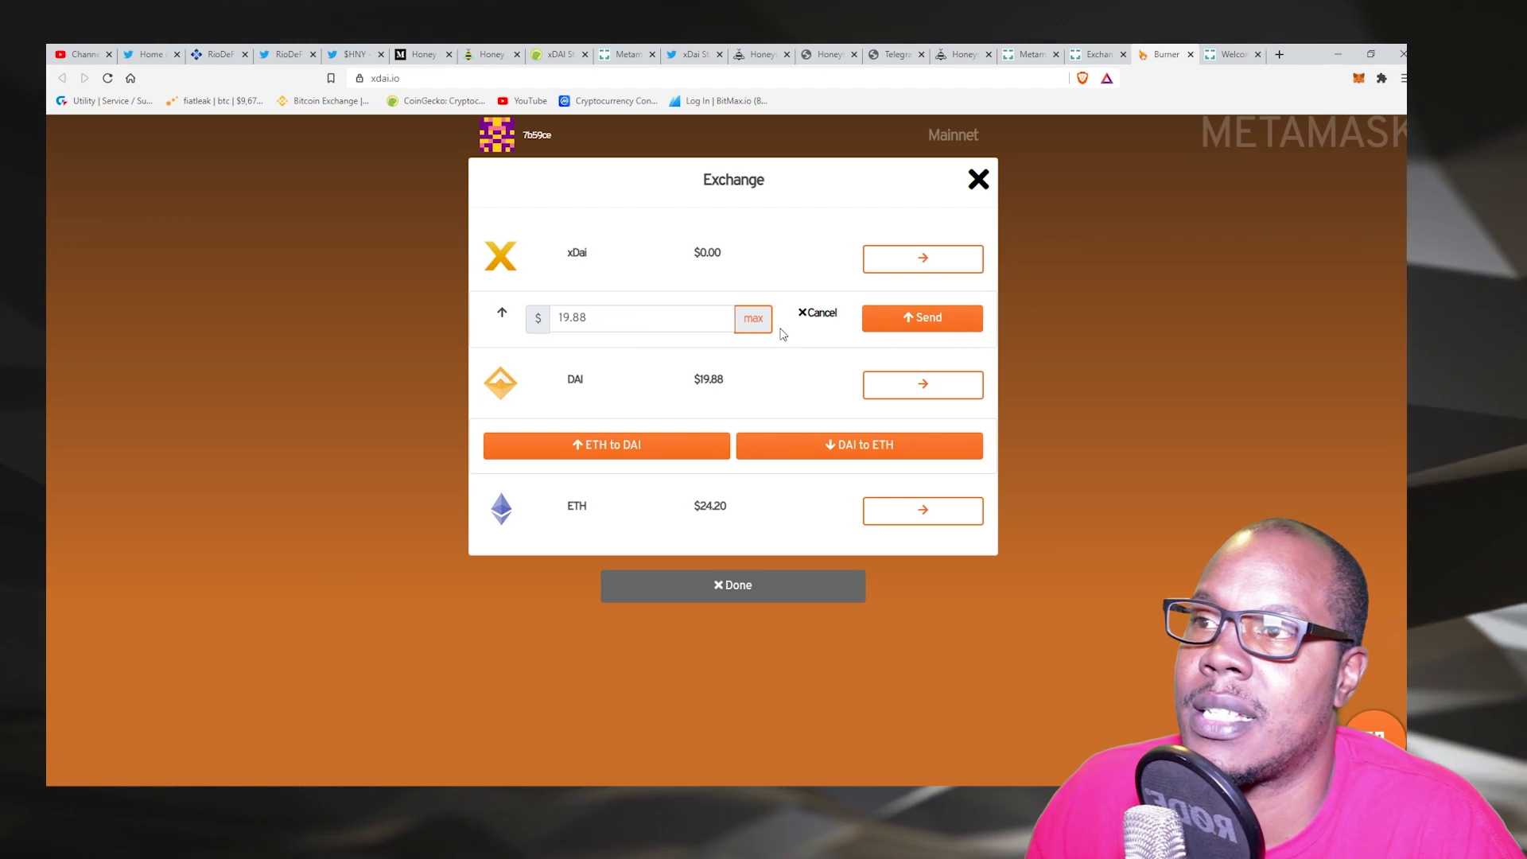
{"action": "left_click", "coordinate": [927, 318]}
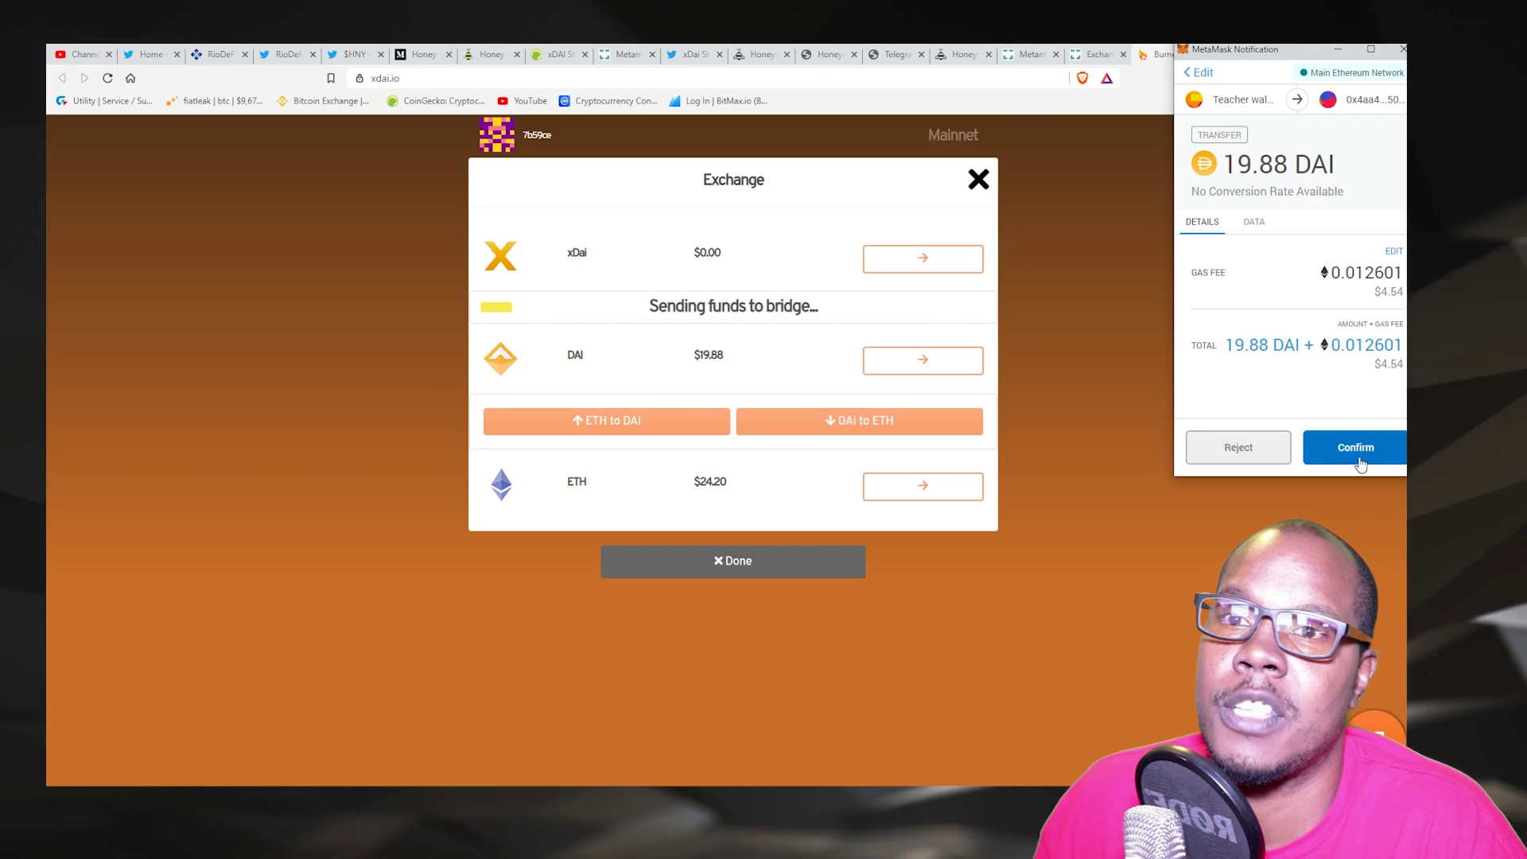
{"action": "left_click", "coordinate": [1358, 449]}
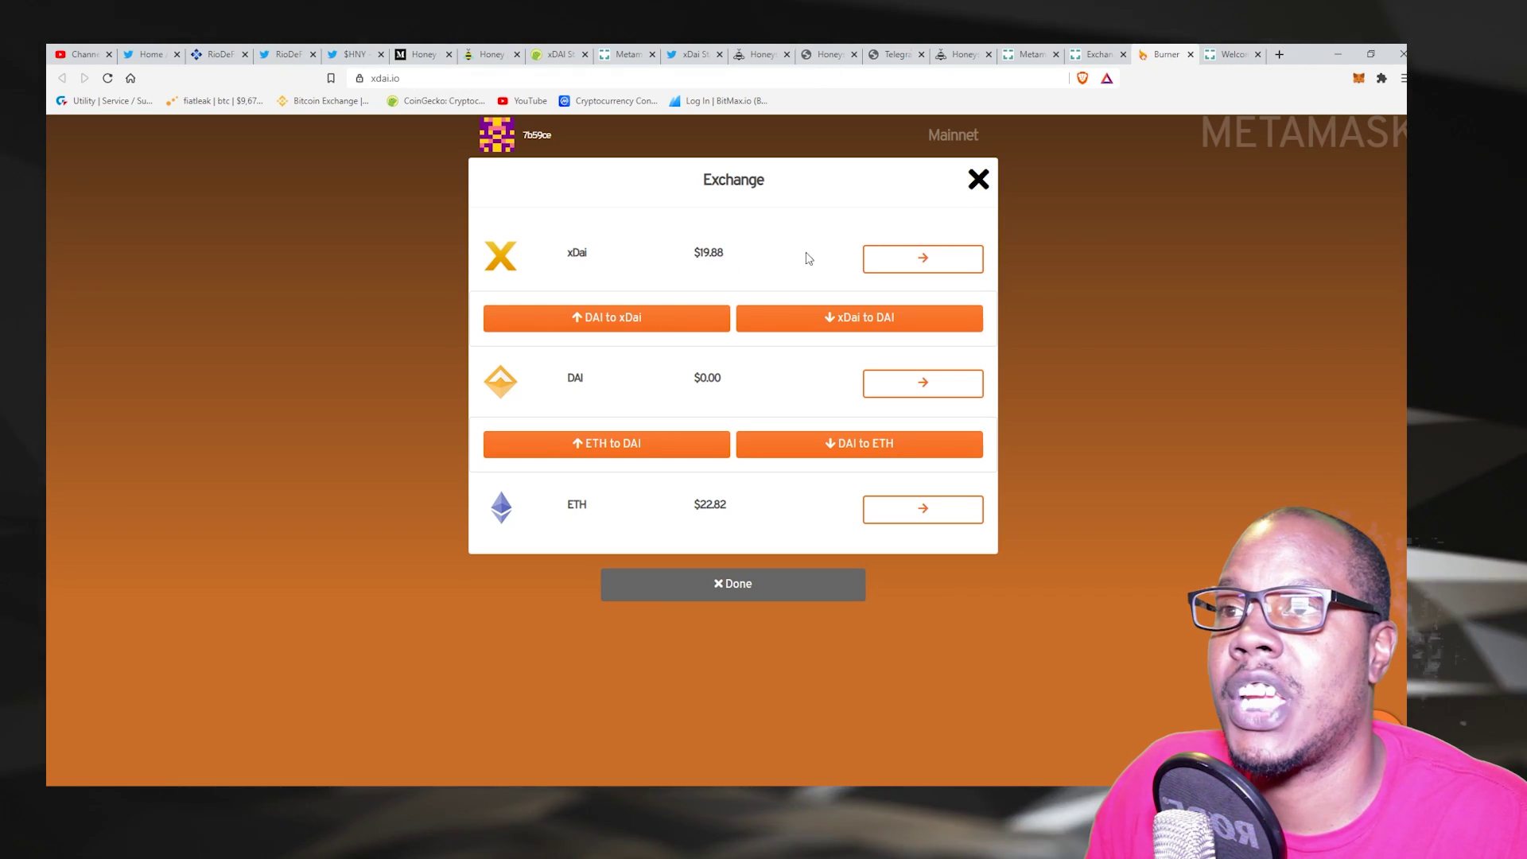
- Open the Honeyswap exchange site and dismiss the token-list update notice
{"action": "left_click", "coordinate": [964, 54]}
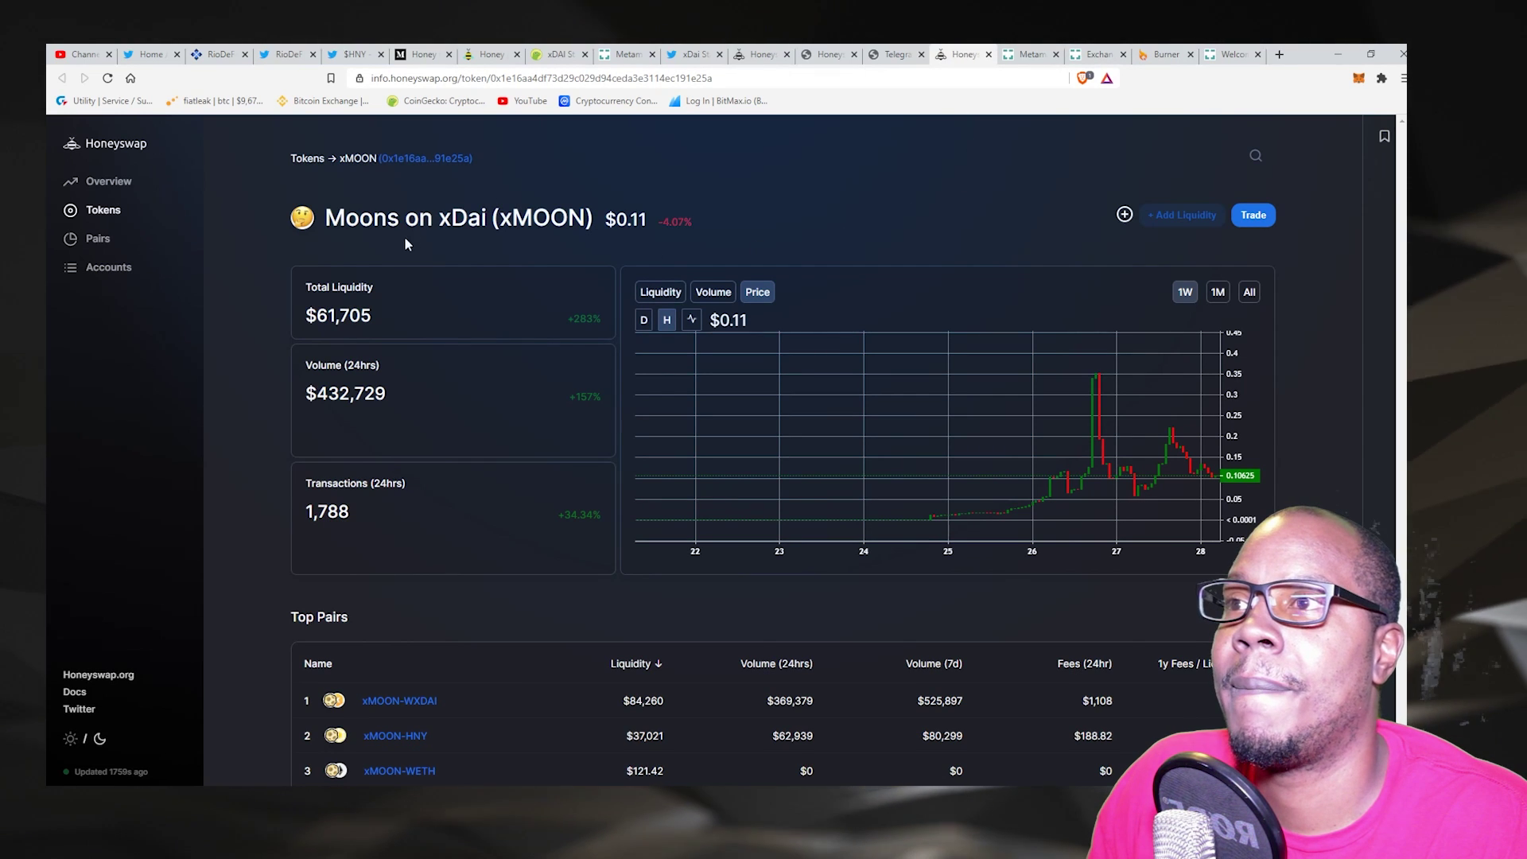
{"action": "left_click", "coordinate": [108, 676]}
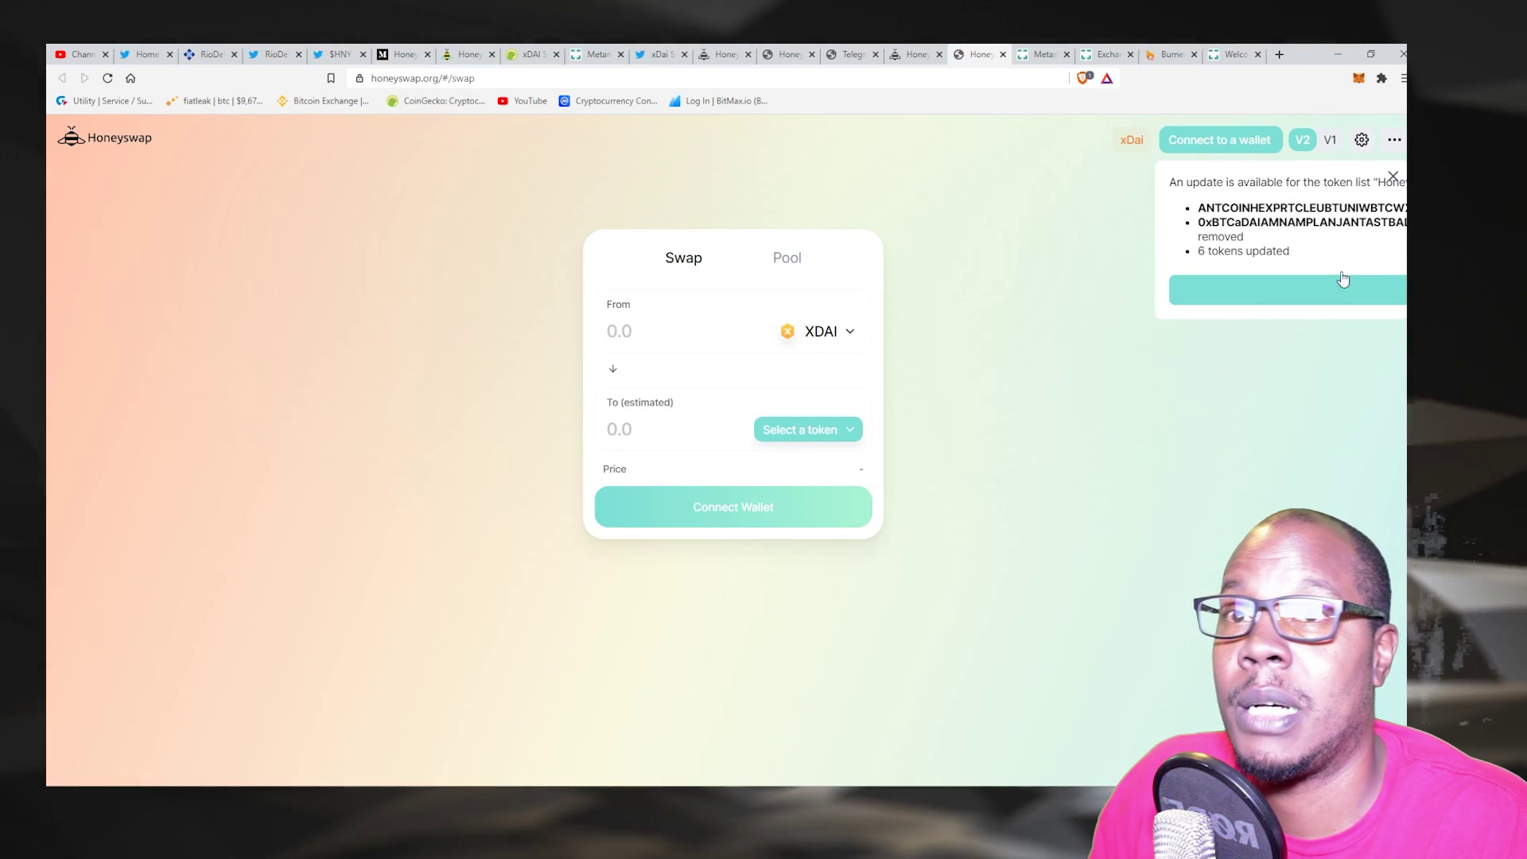
{"action": "left_click", "coordinate": [1393, 176]}
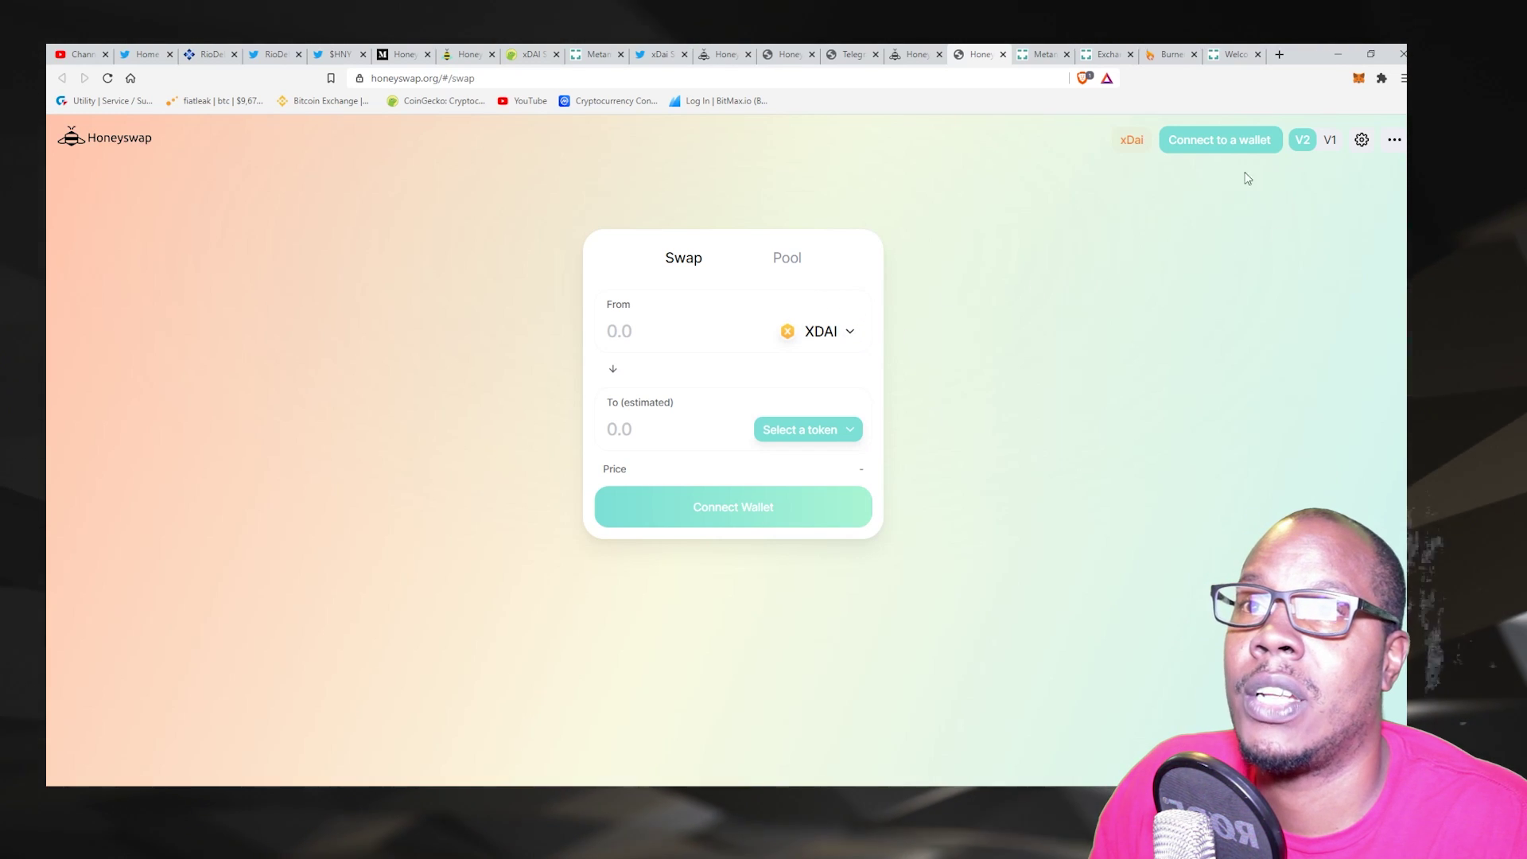
- Connect MetaMask to Honeyswap and switch it to the xDai network, showing 19.88 xDAI
{"action": "left_click", "coordinate": [1247, 139]}
{"action": "left_click", "coordinate": [758, 437]}
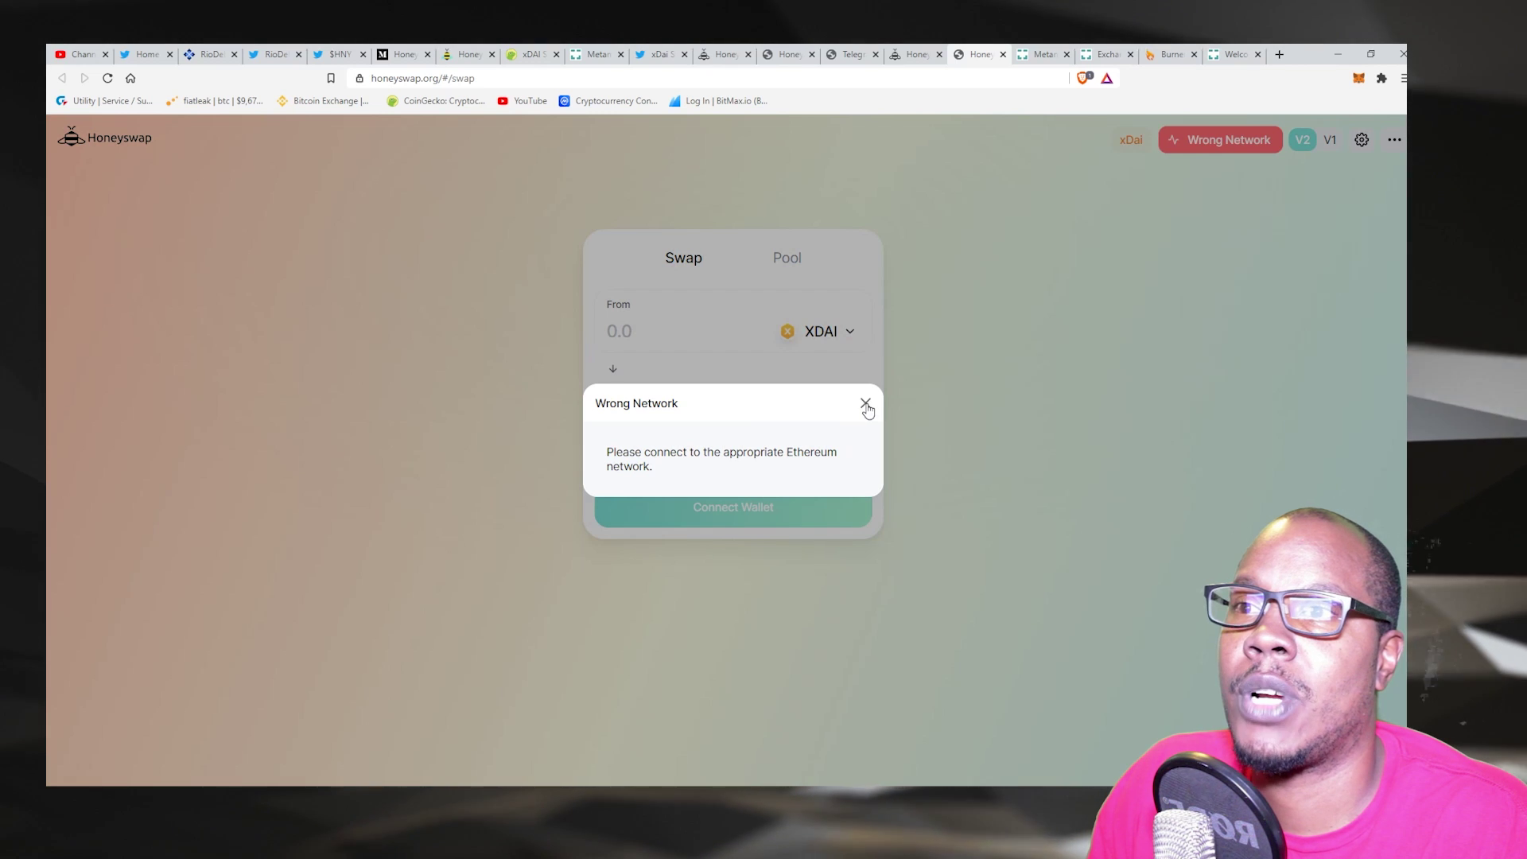
{"action": "left_click", "coordinate": [865, 404]}
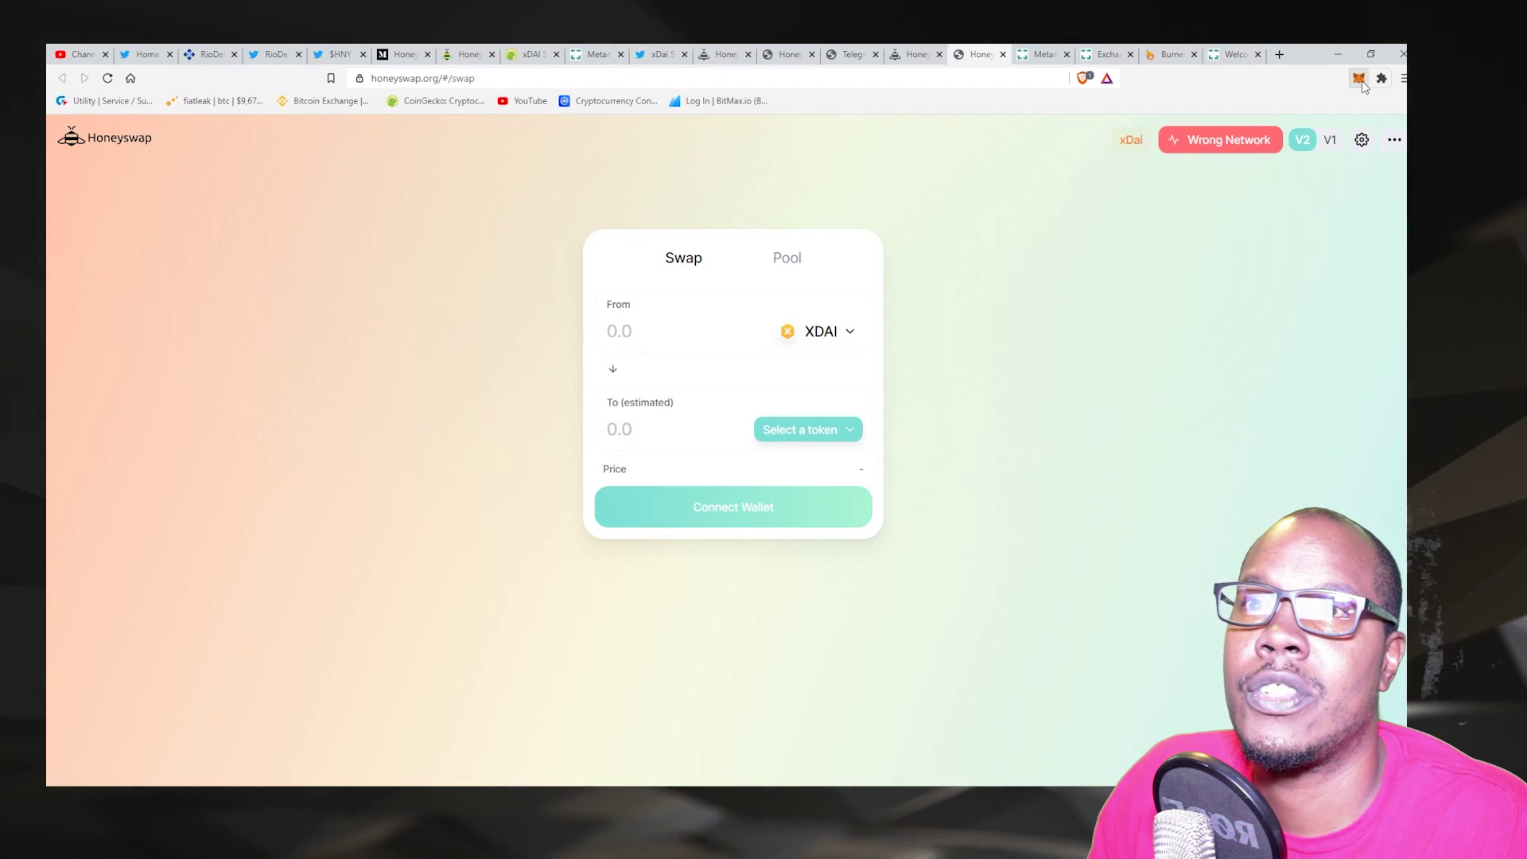
{"action": "left_click", "coordinate": [1359, 79]}
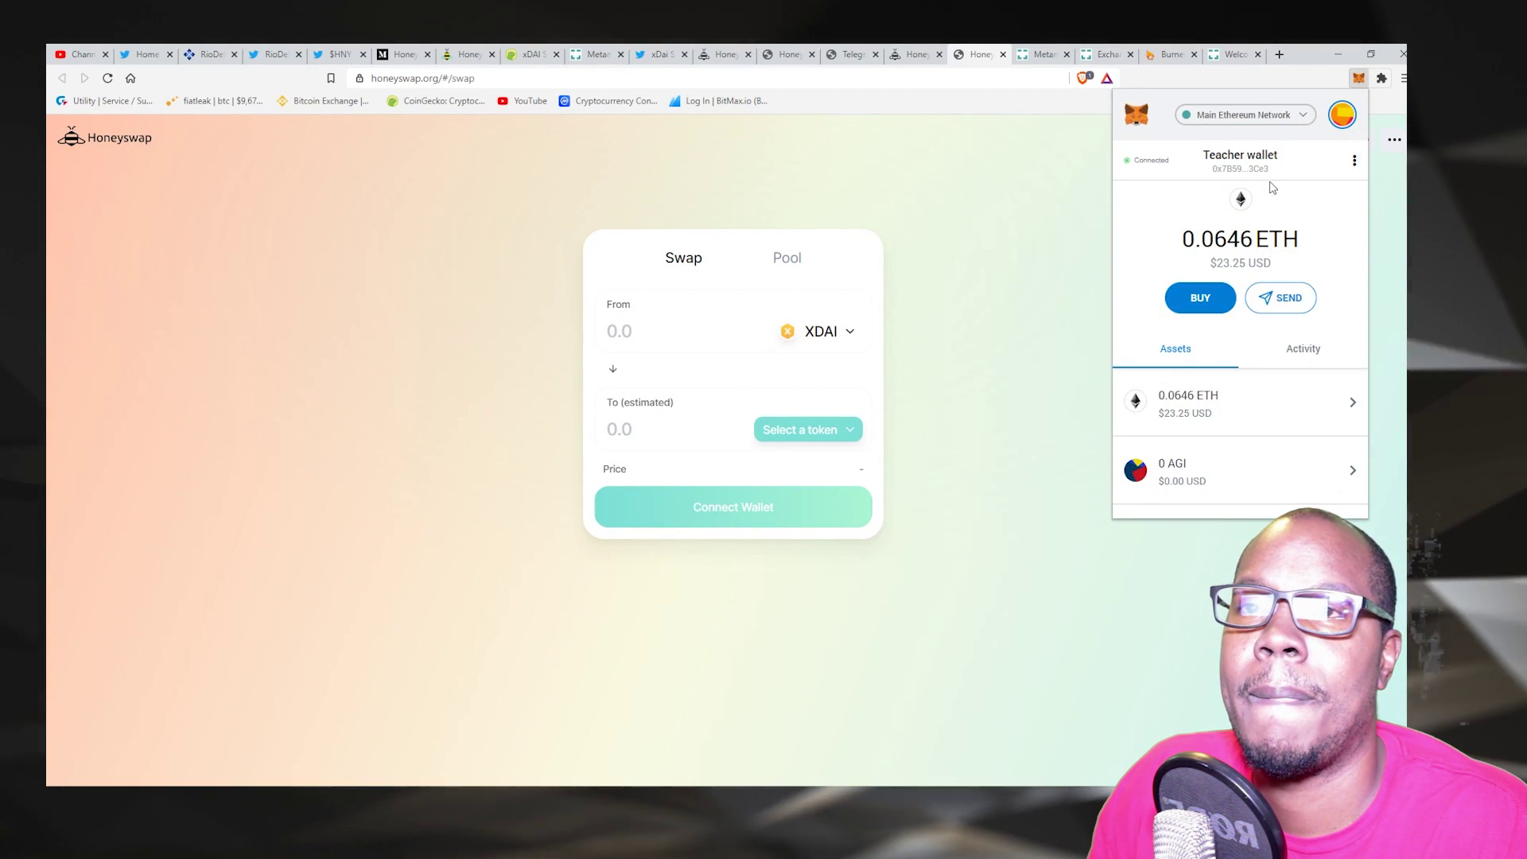
{"action": "left_click", "coordinate": [1283, 116]}
{"action": "left_click", "coordinate": [1238, 405]}
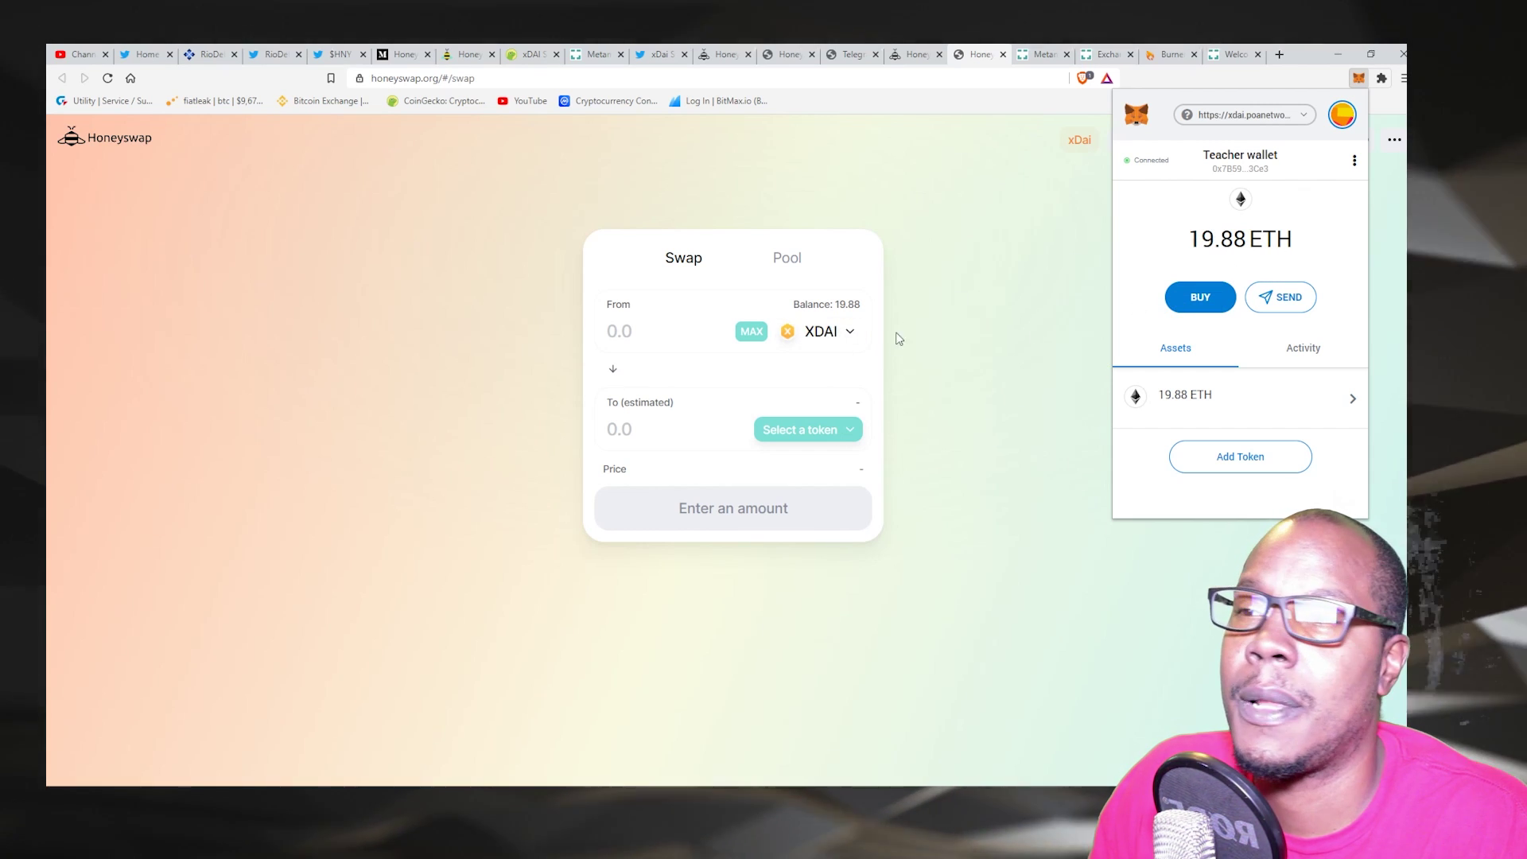
- Load the Honeyswap Default token list for the swap's token chooser
{"action": "left_click", "coordinate": [1012, 376]}
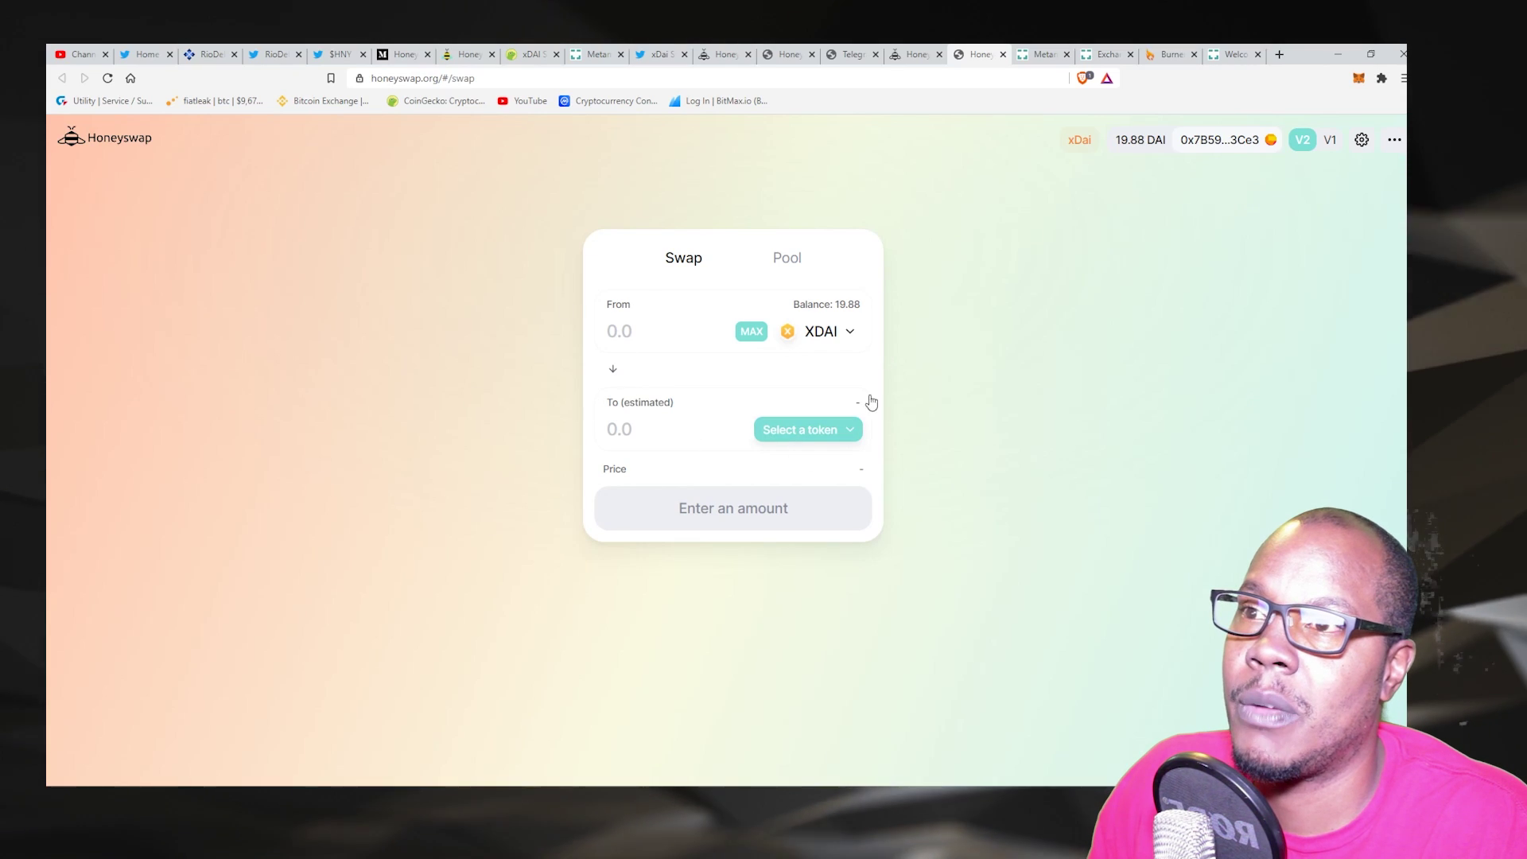
{"action": "left_click", "coordinate": [847, 437]}
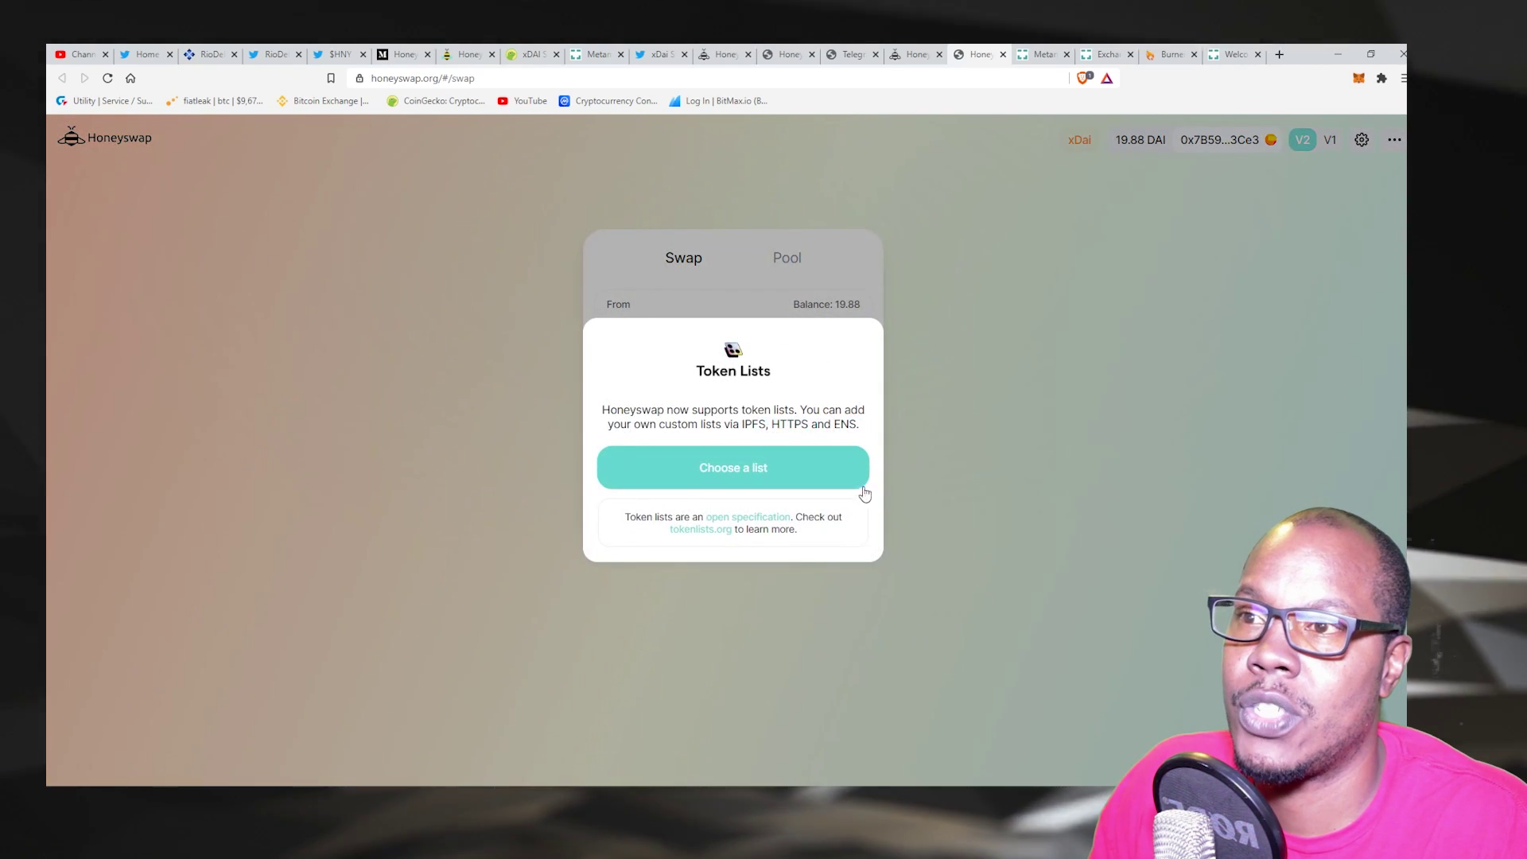
{"action": "key", "text": "Escape"}
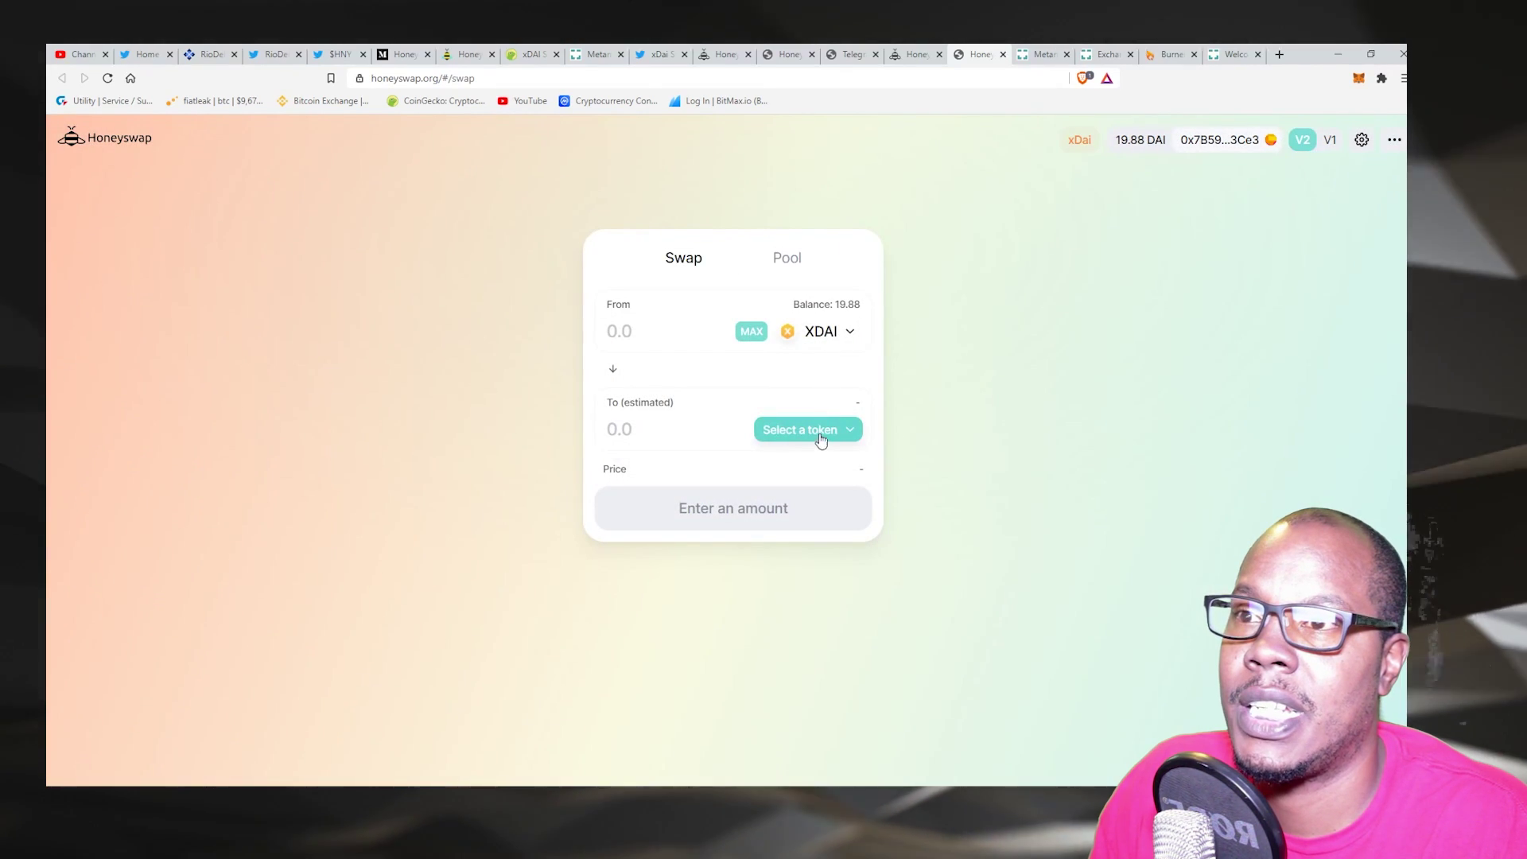
{"action": "left_click", "coordinate": [835, 434]}
{"action": "left_click", "coordinate": [737, 547]}
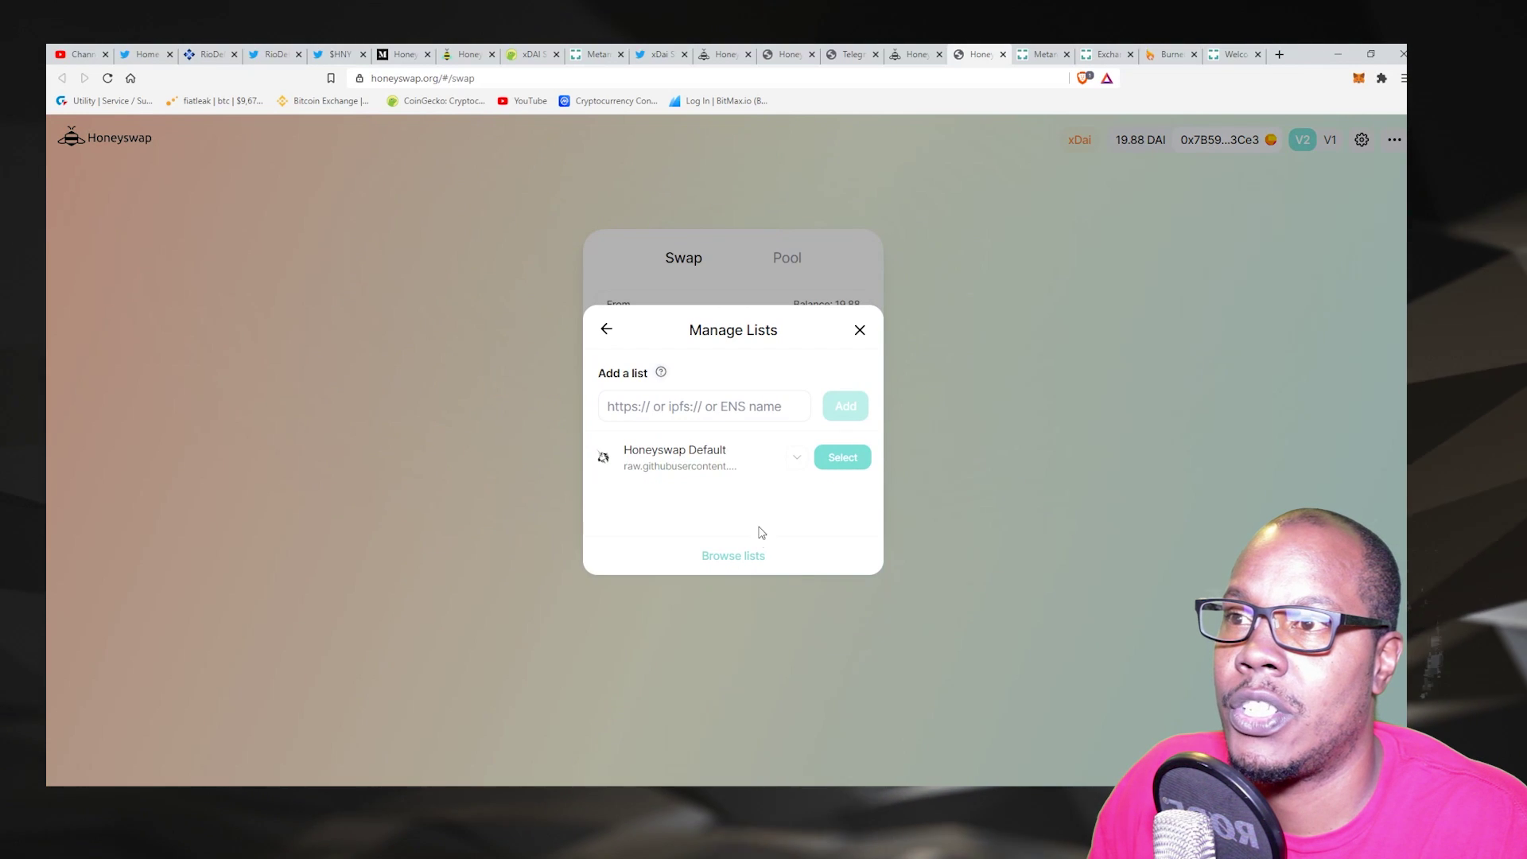
{"action": "left_click", "coordinate": [836, 458]}
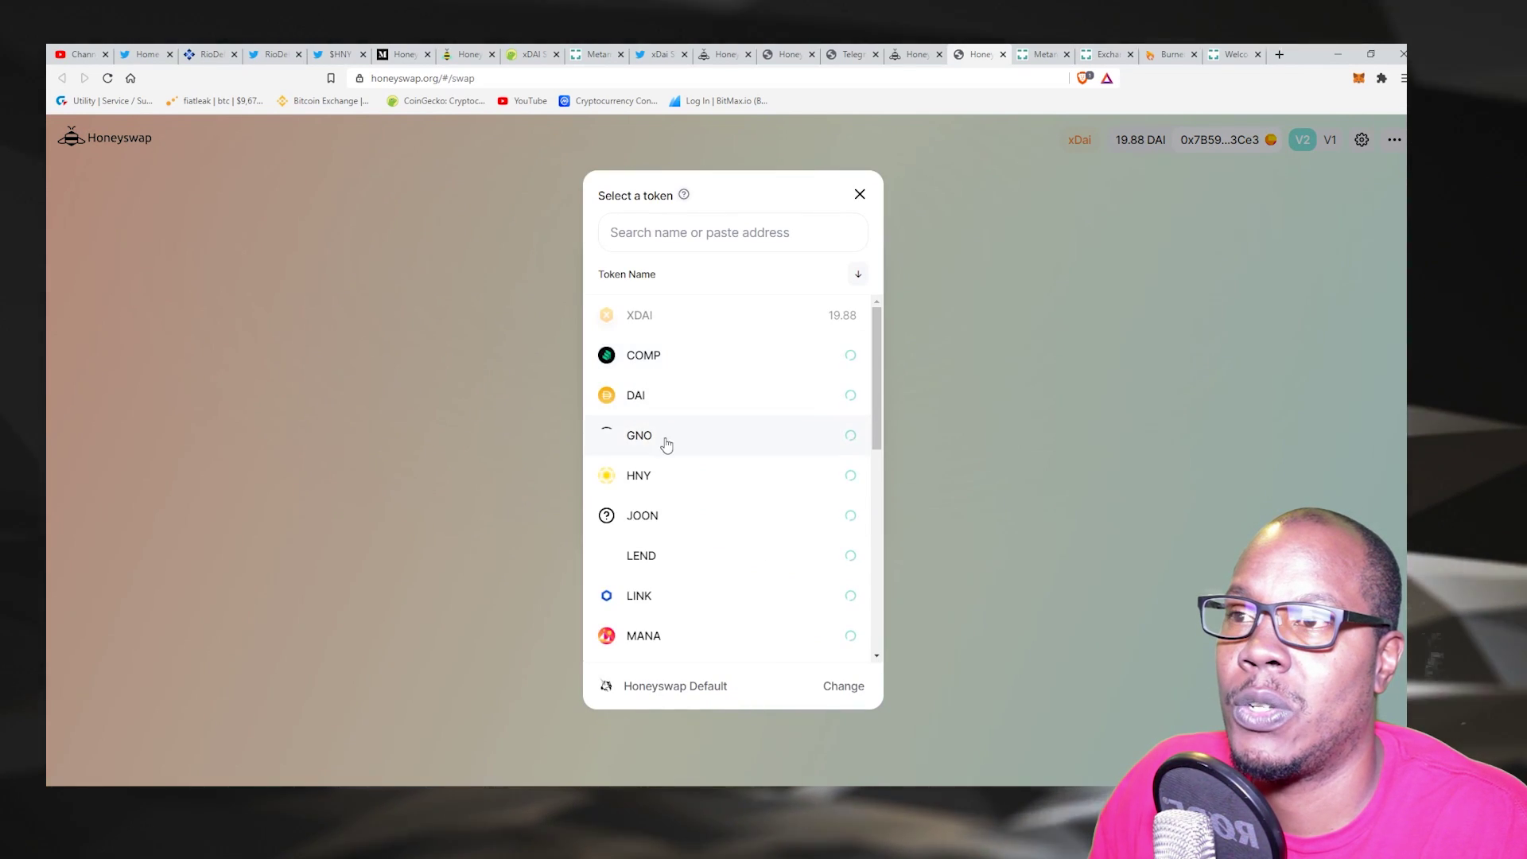
- Choose HNY as the token to receive and enter 10 XDAI to swap
{"action": "scroll", "coordinate": [666, 443], "scroll_direction": "down", "scroll_amount": 2}
{"action": "scroll", "coordinate": [660, 517], "scroll_direction": "down", "scroll_amount": 3}
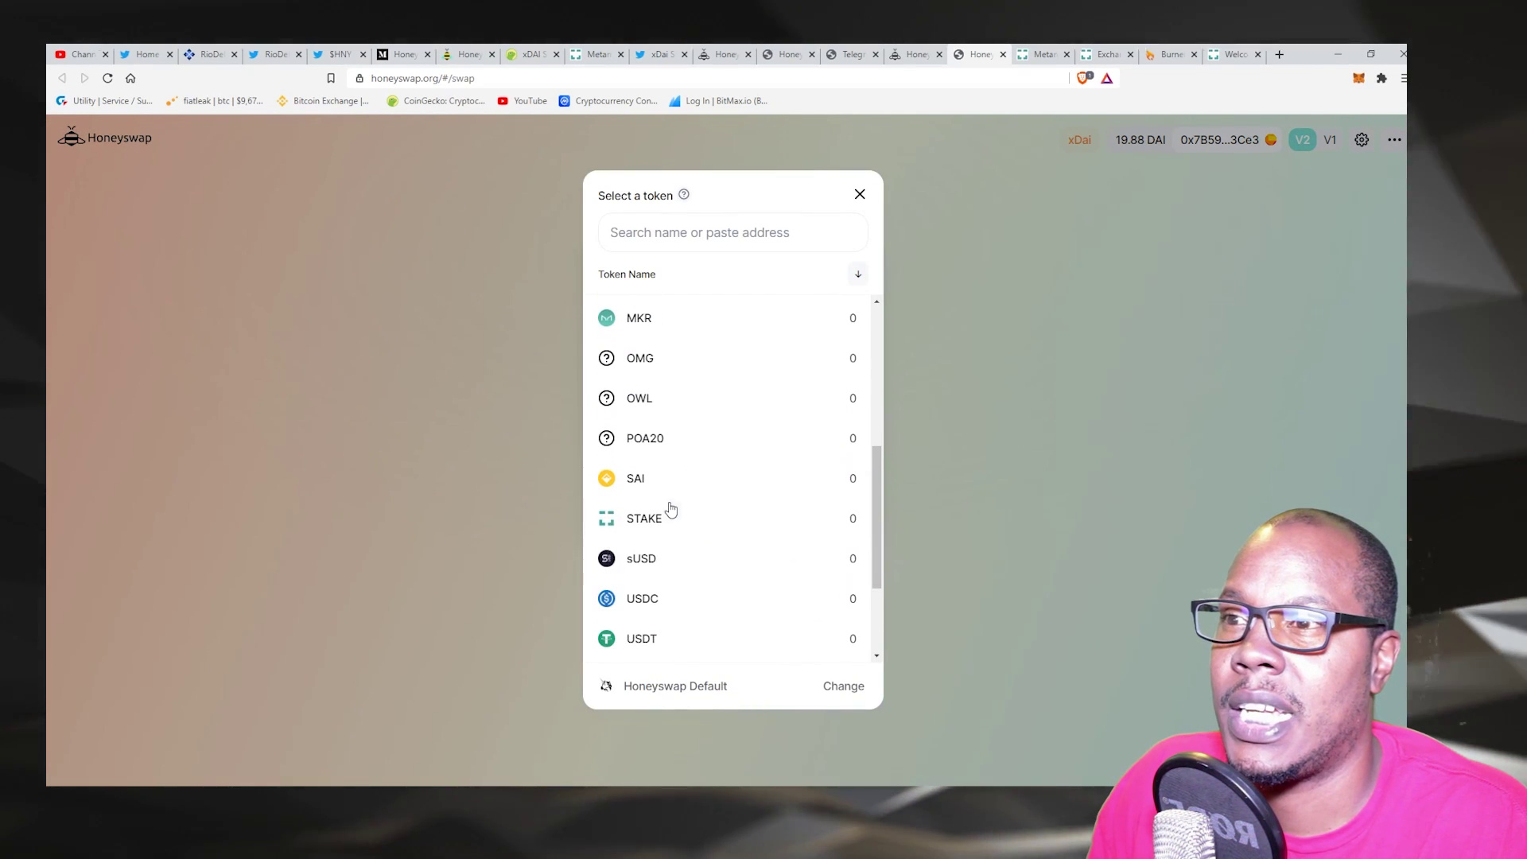
{"action": "scroll", "coordinate": [714, 557], "scroll_direction": "down", "scroll_amount": 2}
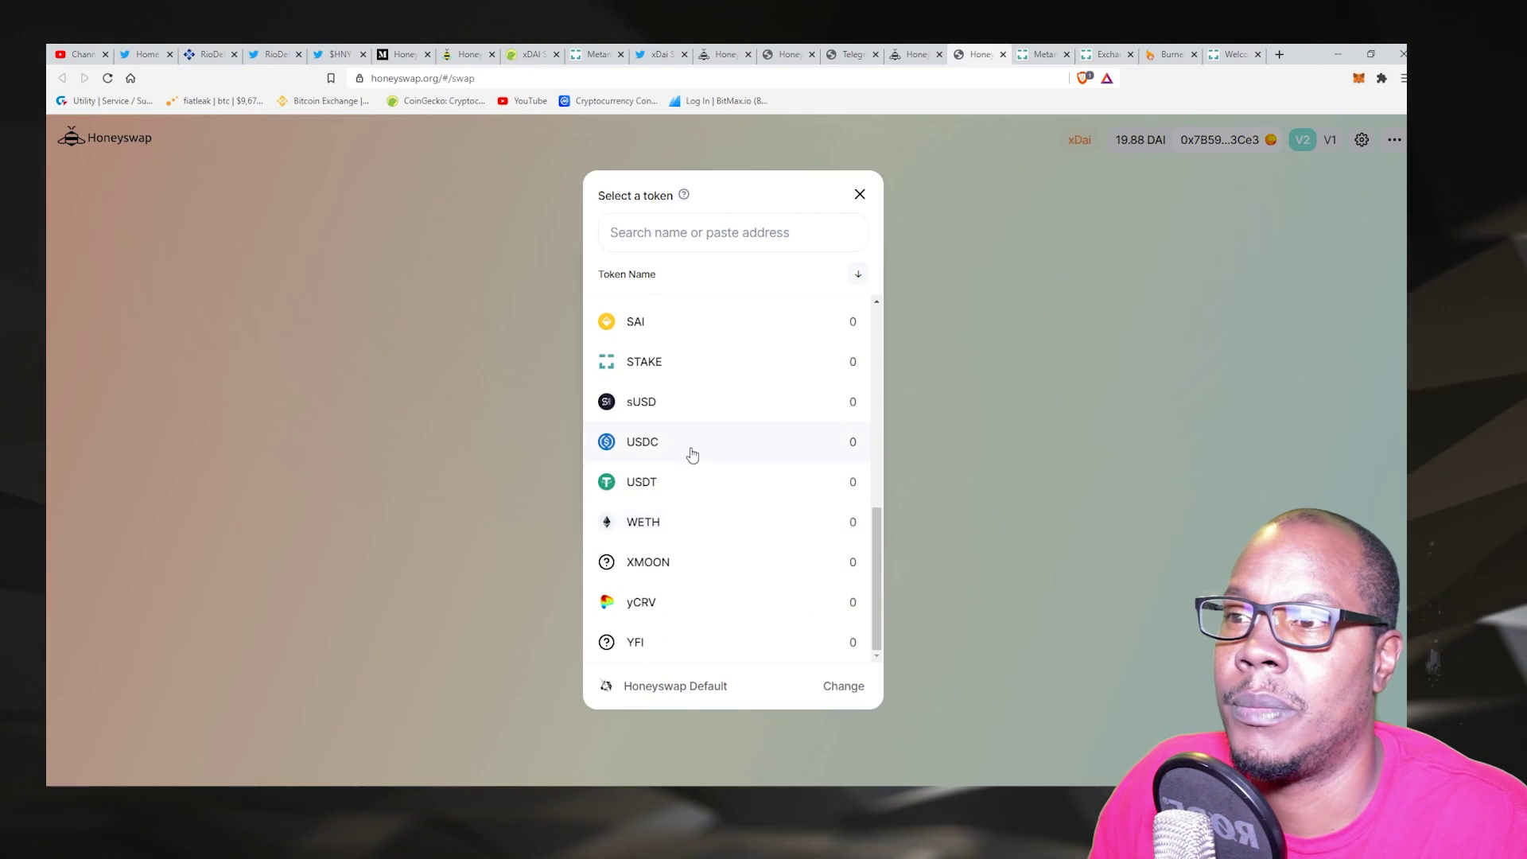
{"action": "scroll", "coordinate": [684, 453], "scroll_direction": "up", "scroll_amount": 7}
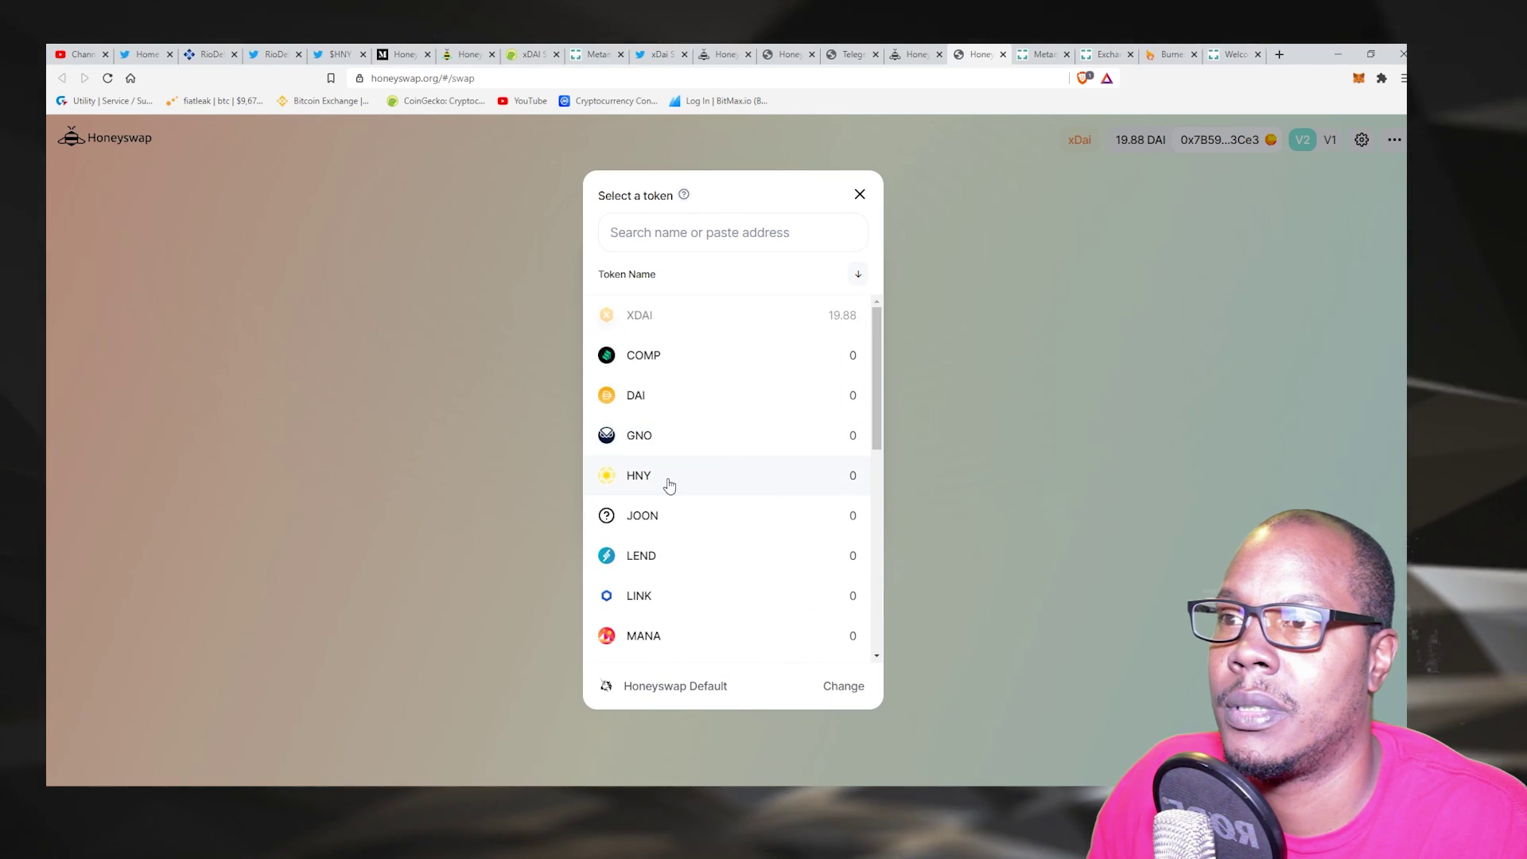
{"action": "left_click", "coordinate": [668, 477]}
{"action": "left_click", "coordinate": [649, 334]}
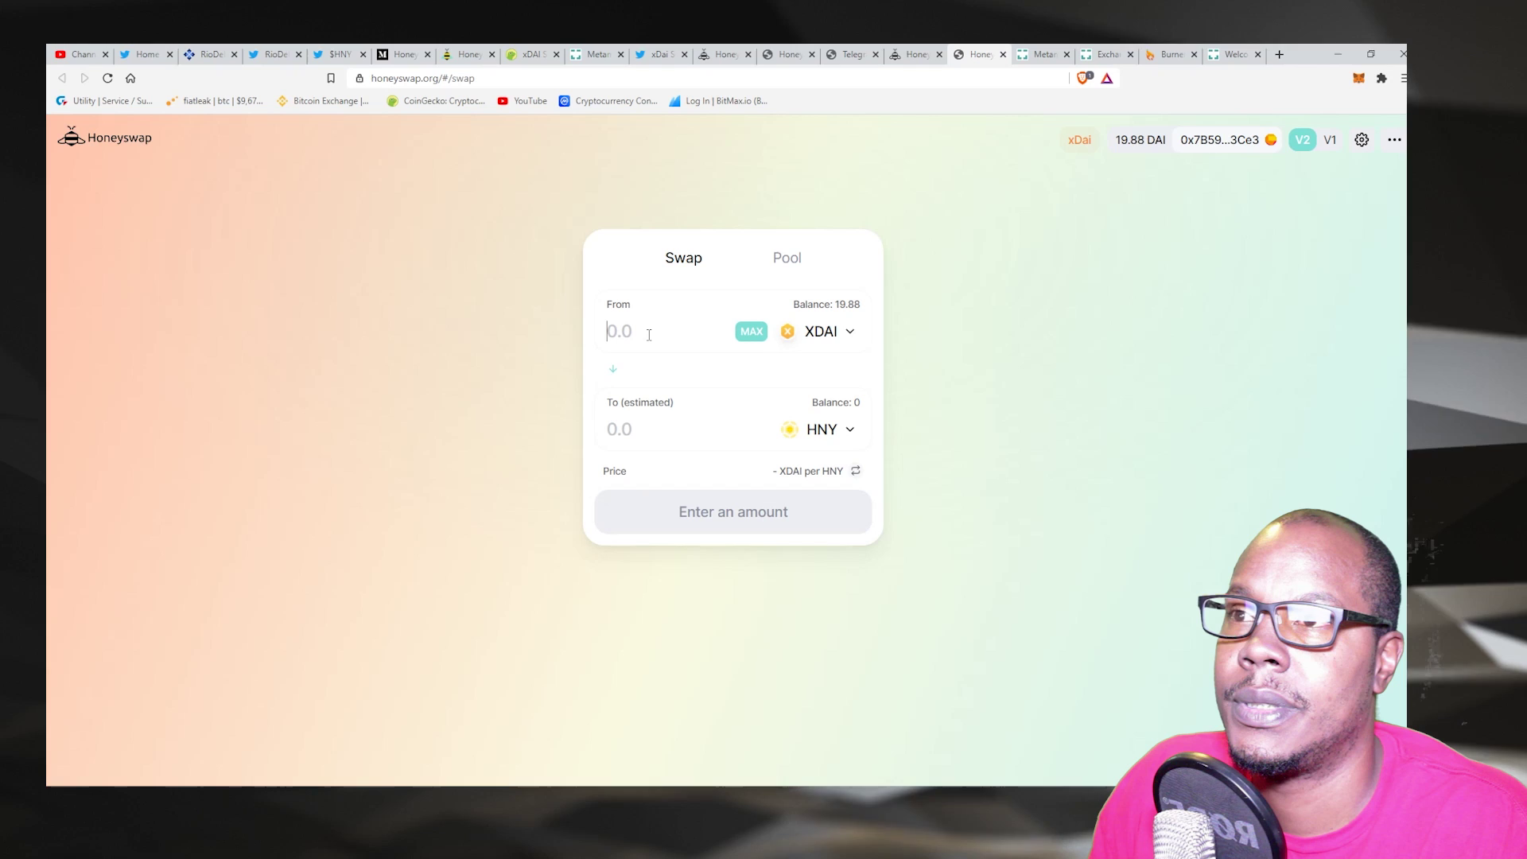
{"action": "type", "text": "10"}
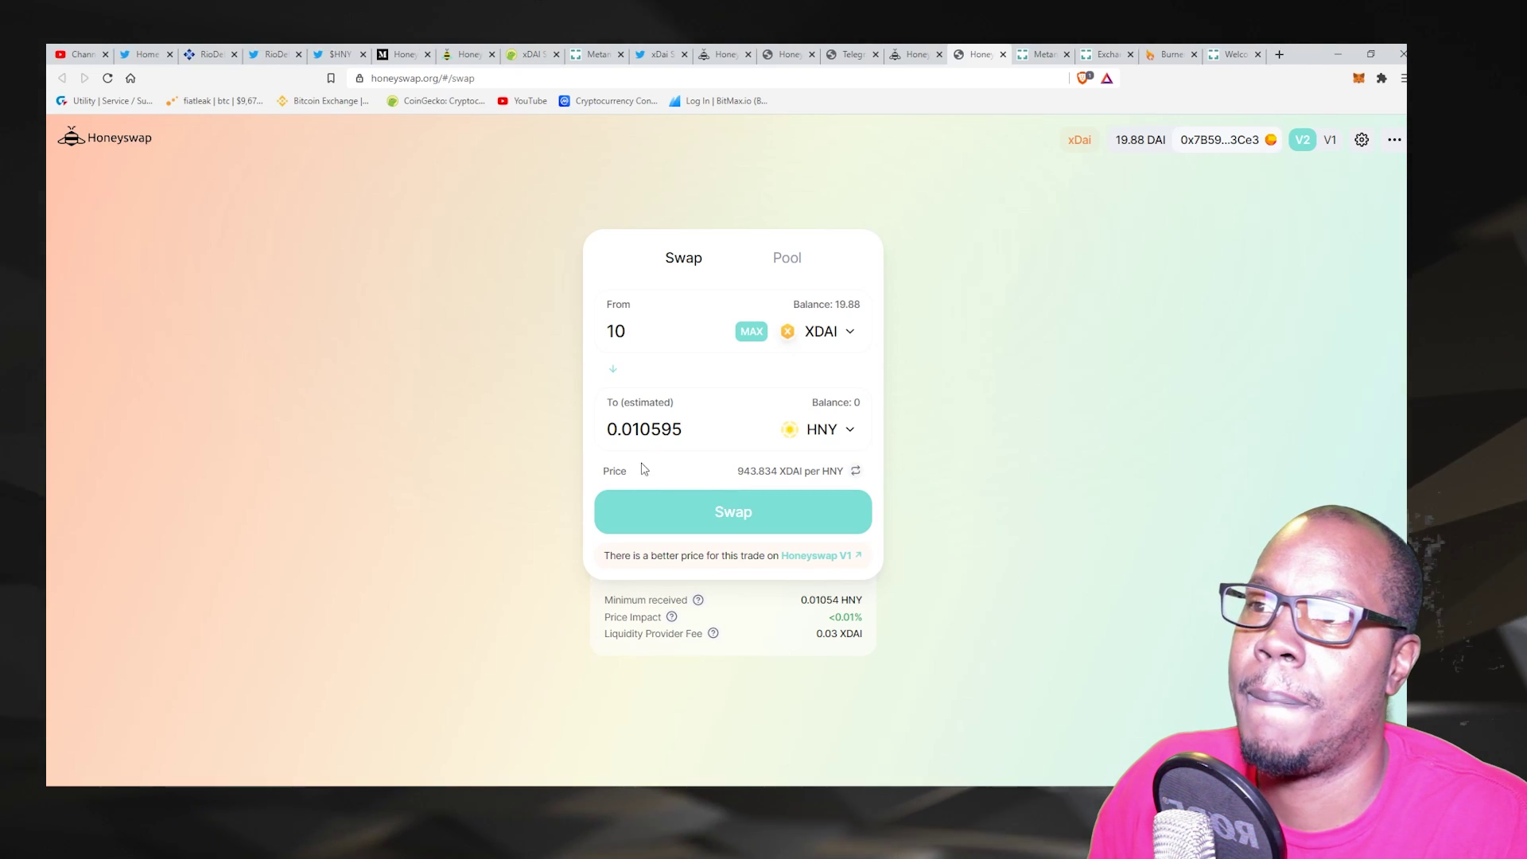
- Confirm the 10 XDAI to HNY swap and approve it in MetaMask
{"action": "left_click", "coordinate": [770, 516]}
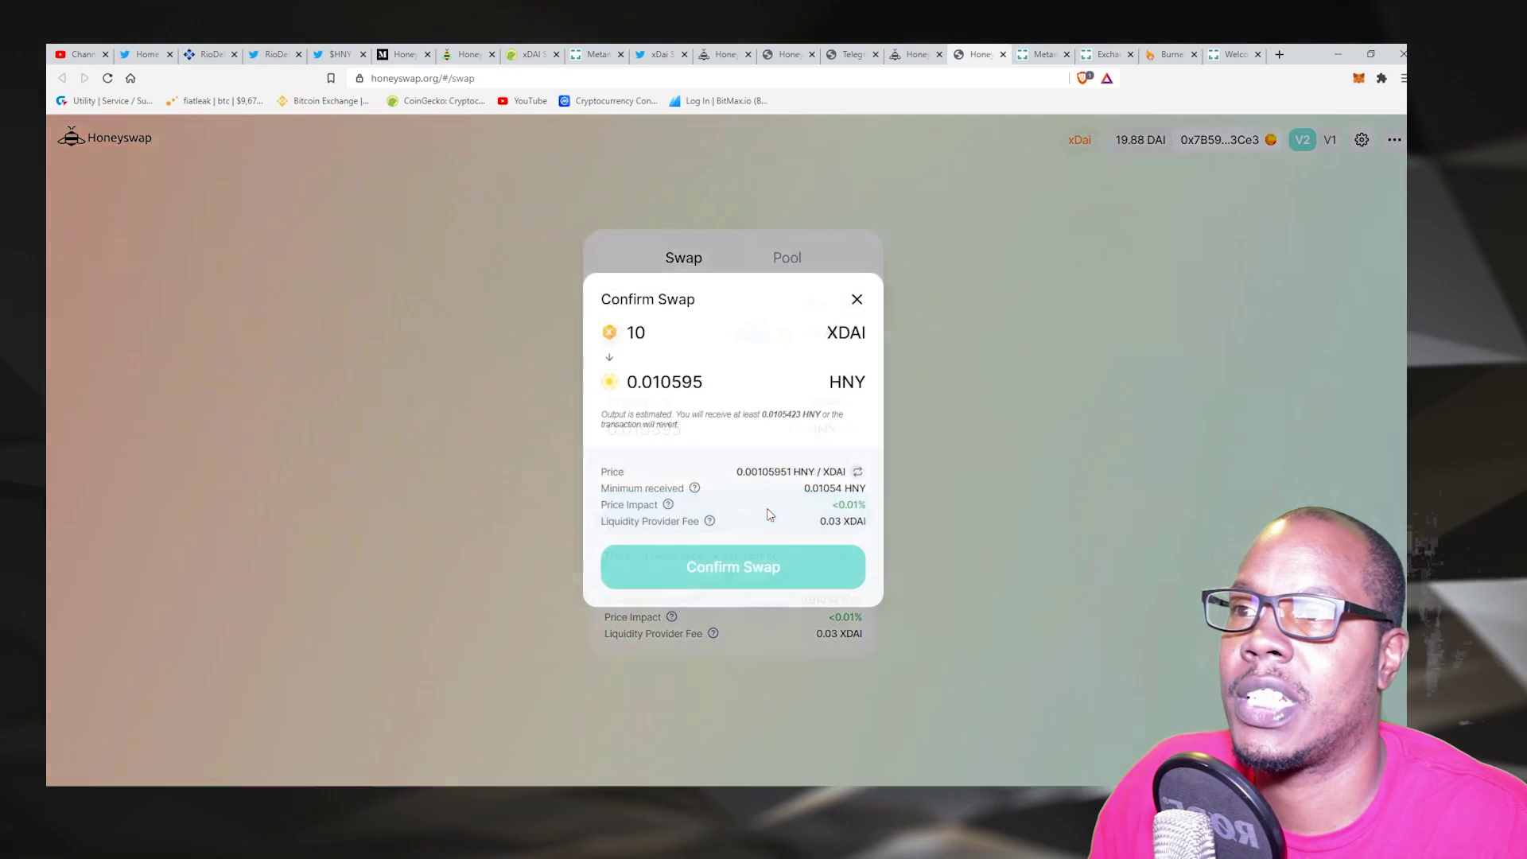
{"action": "left_click", "coordinate": [777, 566]}
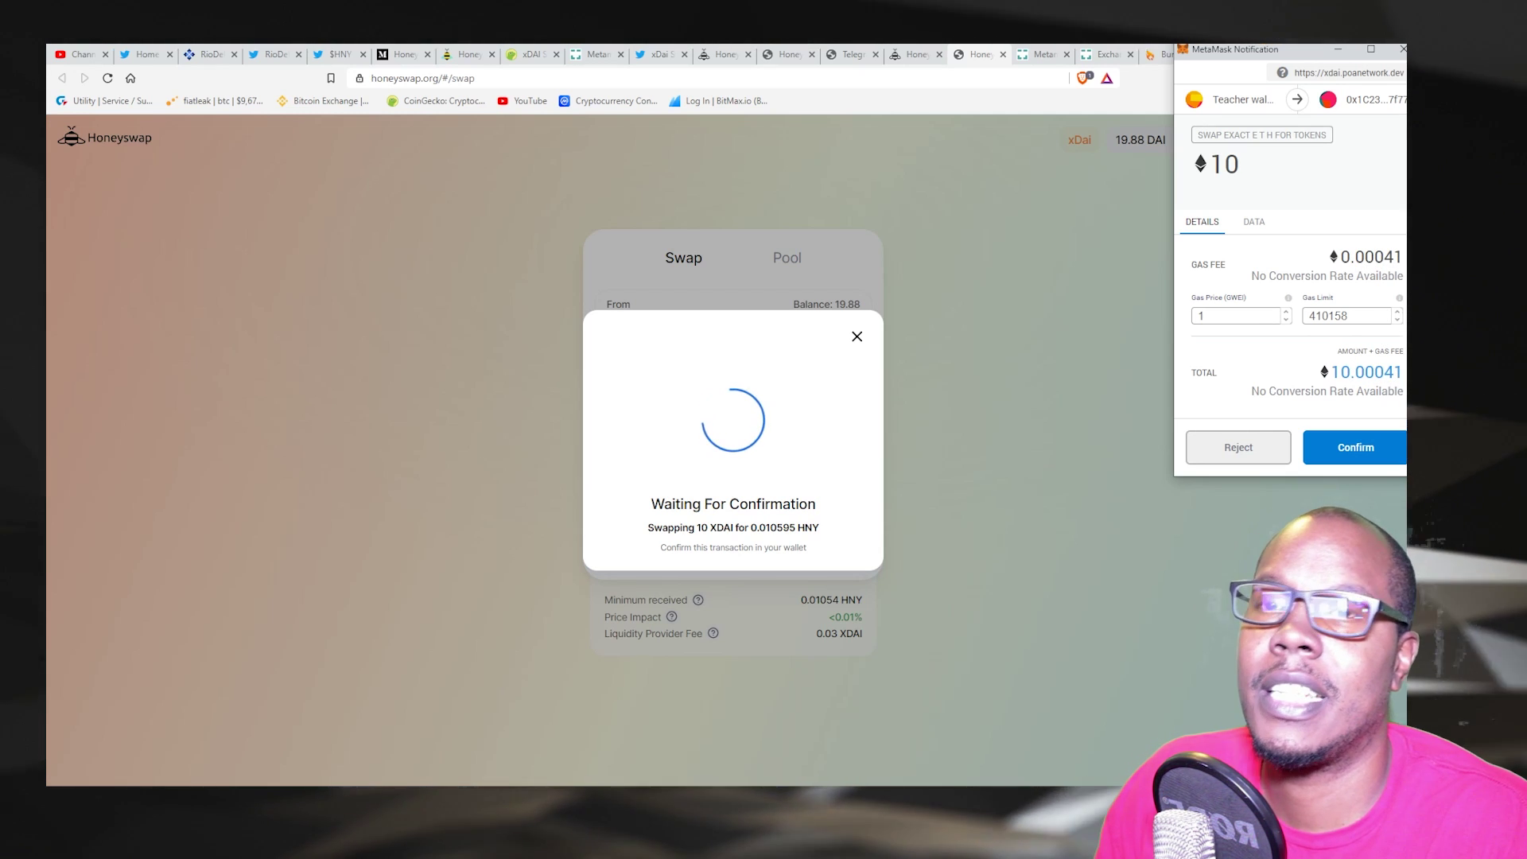
{"action": "left_click", "coordinate": [1368, 441]}
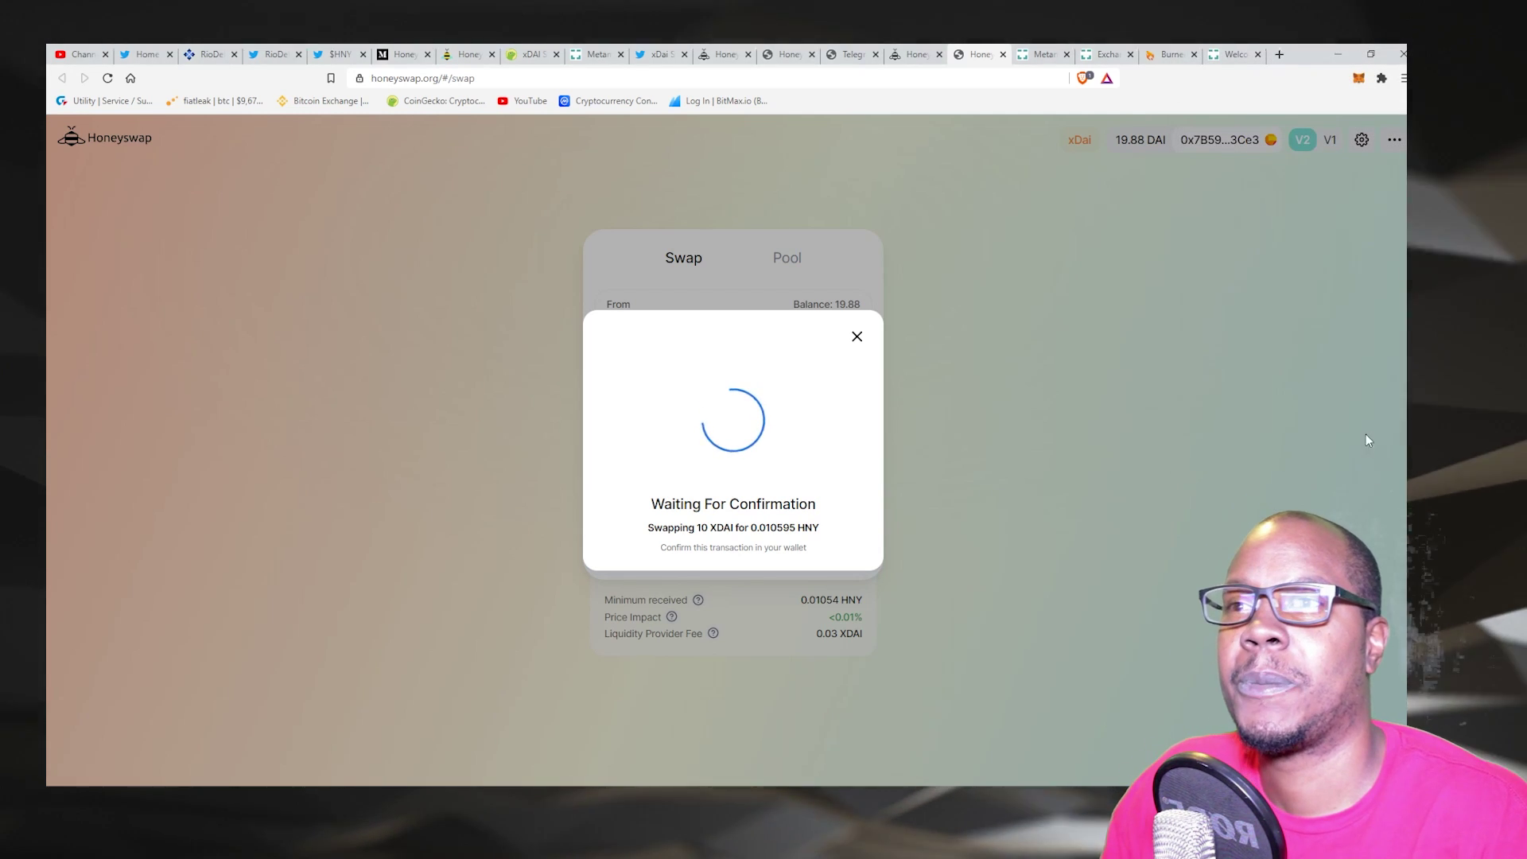
{"action": "left_click", "coordinate": [788, 561]}
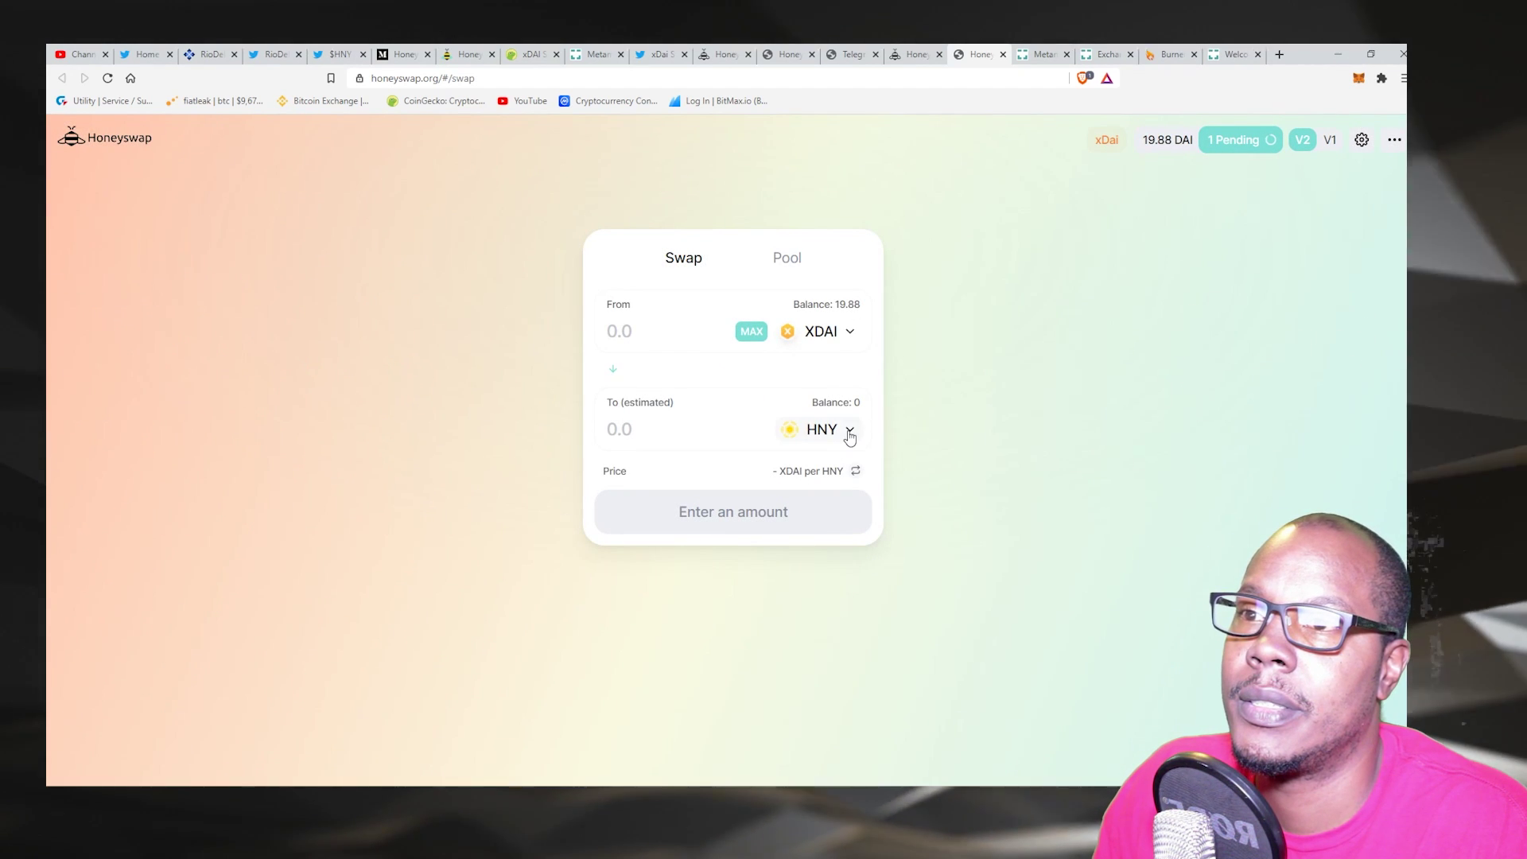
- Check the new balances of 9.87969 XDAI and 0.010588 HNY, then MetaMask's network
{"action": "left_click", "coordinate": [849, 430]}
{"action": "scroll", "coordinate": [724, 445], "scroll_direction": "down", "scroll_amount": 10}
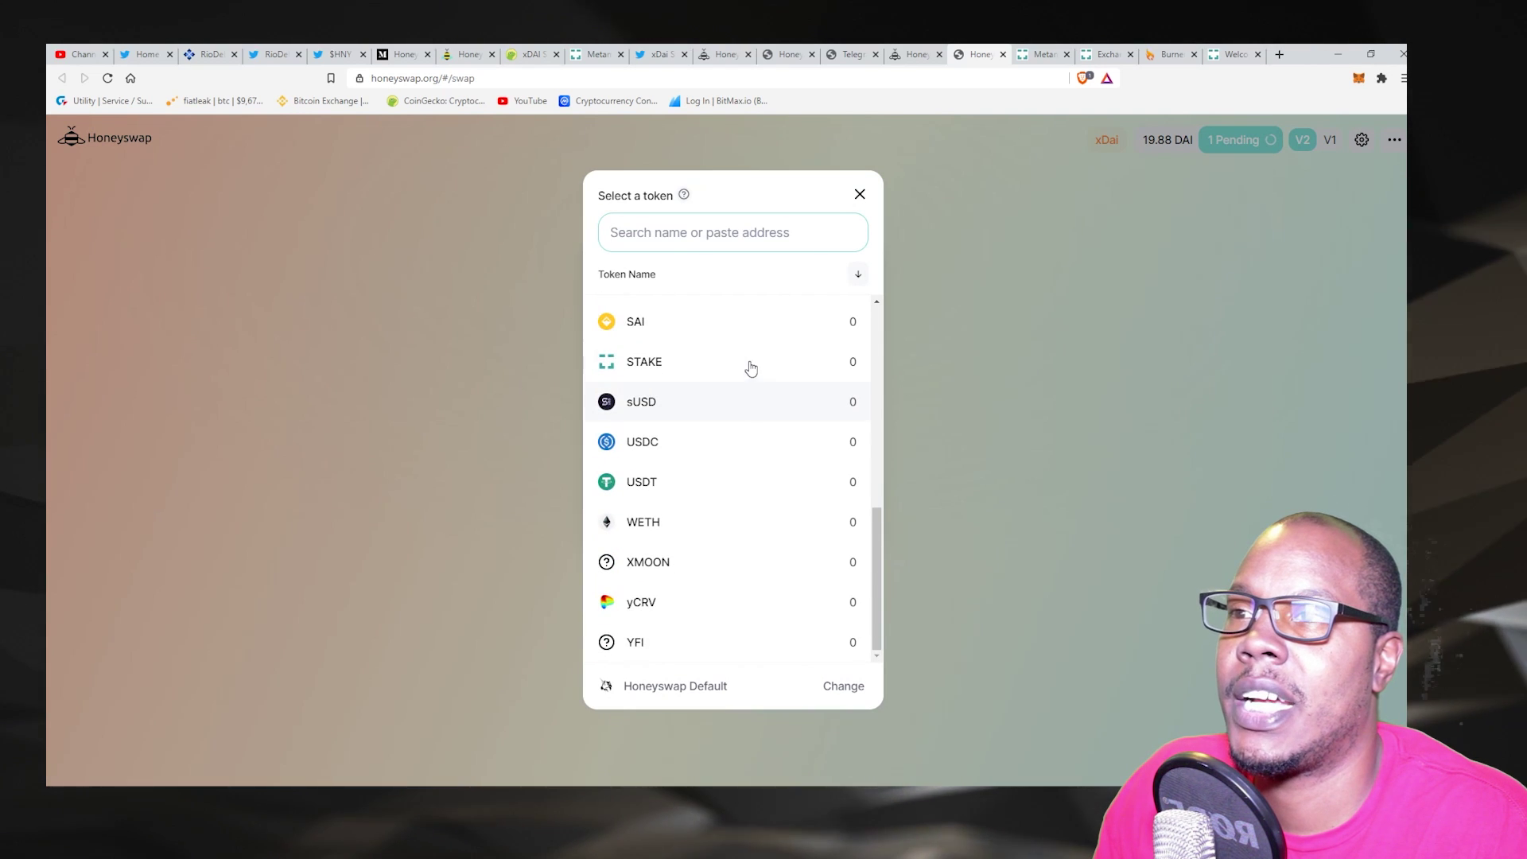
{"action": "scroll", "coordinate": [768, 414], "scroll_direction": "up", "scroll_amount": 7}
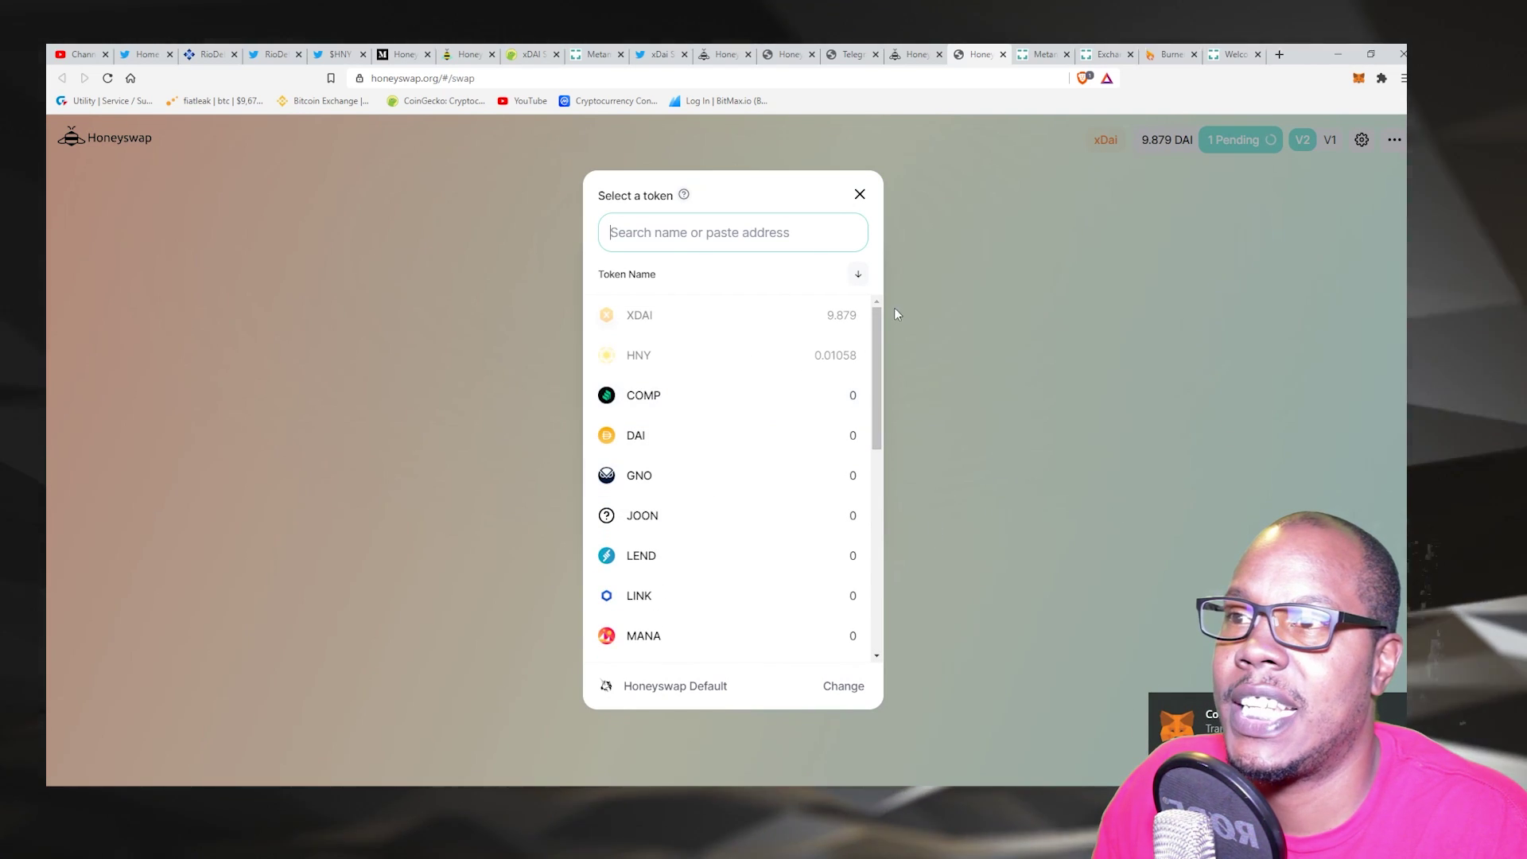
{"action": "left_click", "coordinate": [860, 194]}
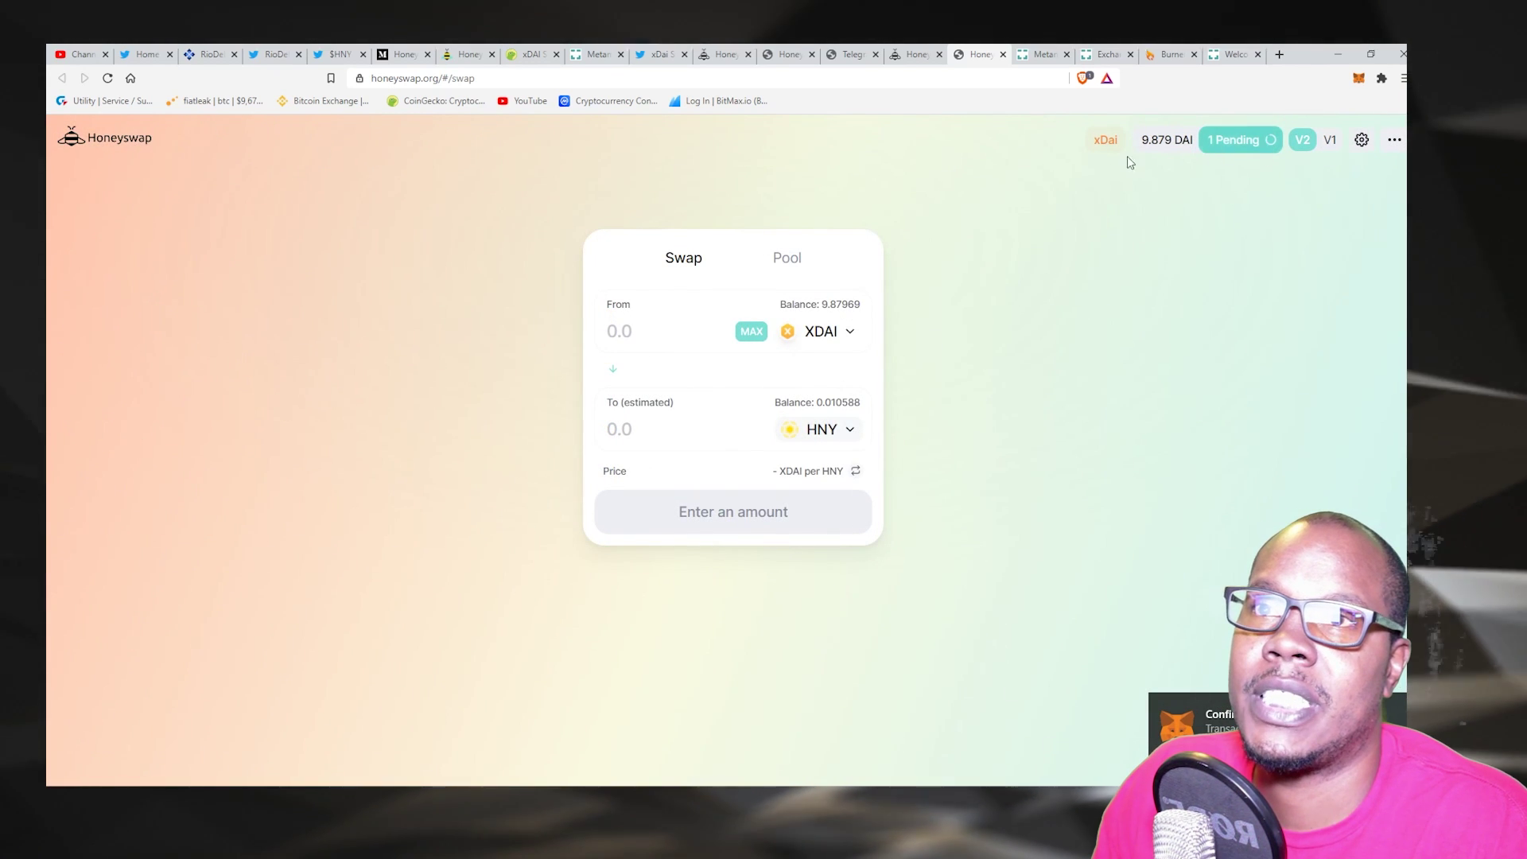
{"action": "key", "text": "ctrl+l"}
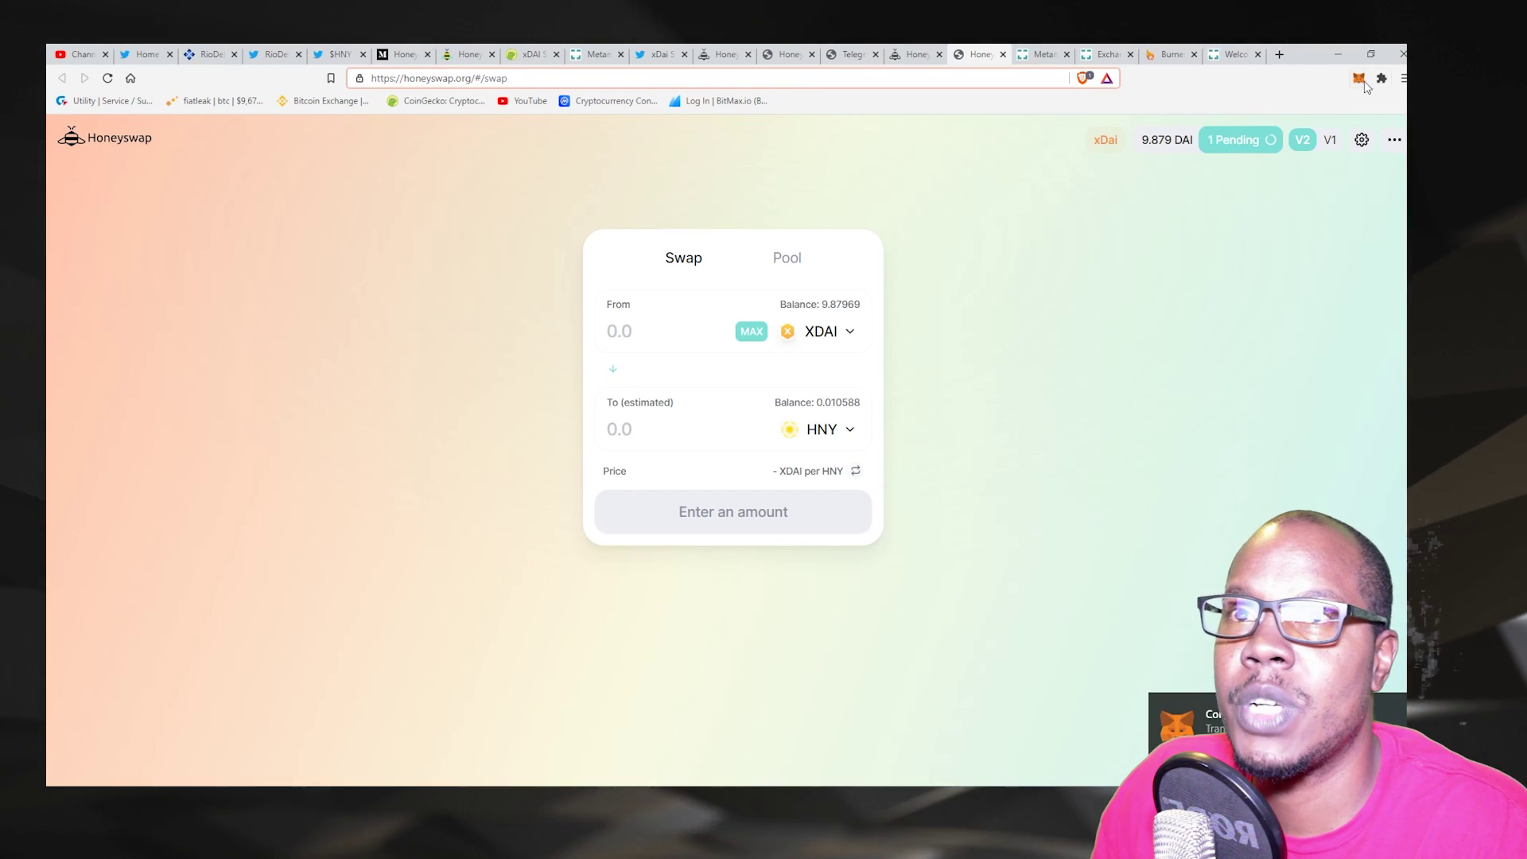
{"action": "left_click", "coordinate": [1359, 78]}
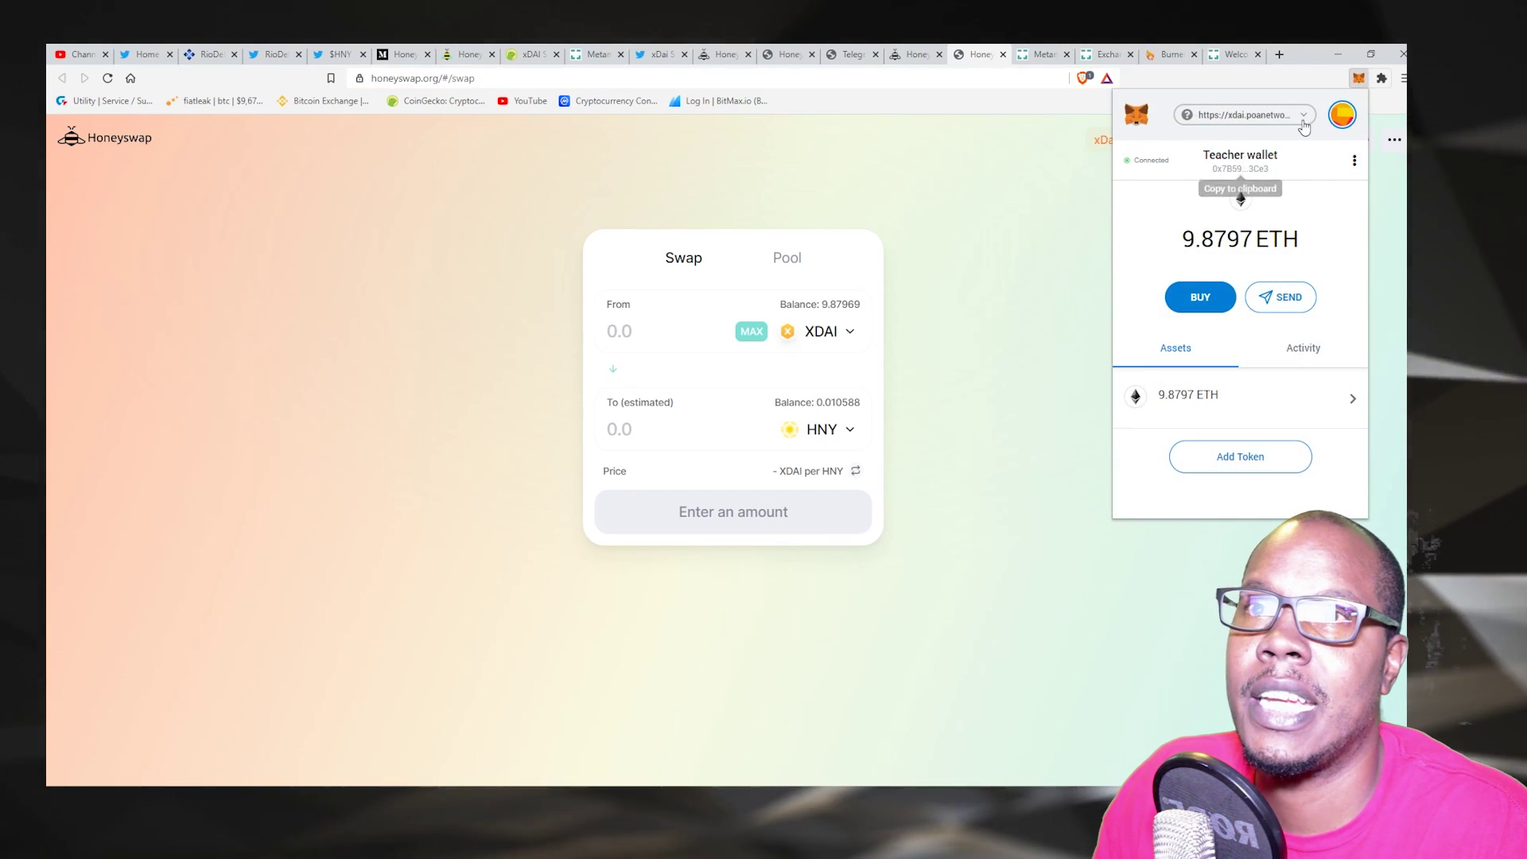
{"action": "left_click", "coordinate": [1294, 119]}
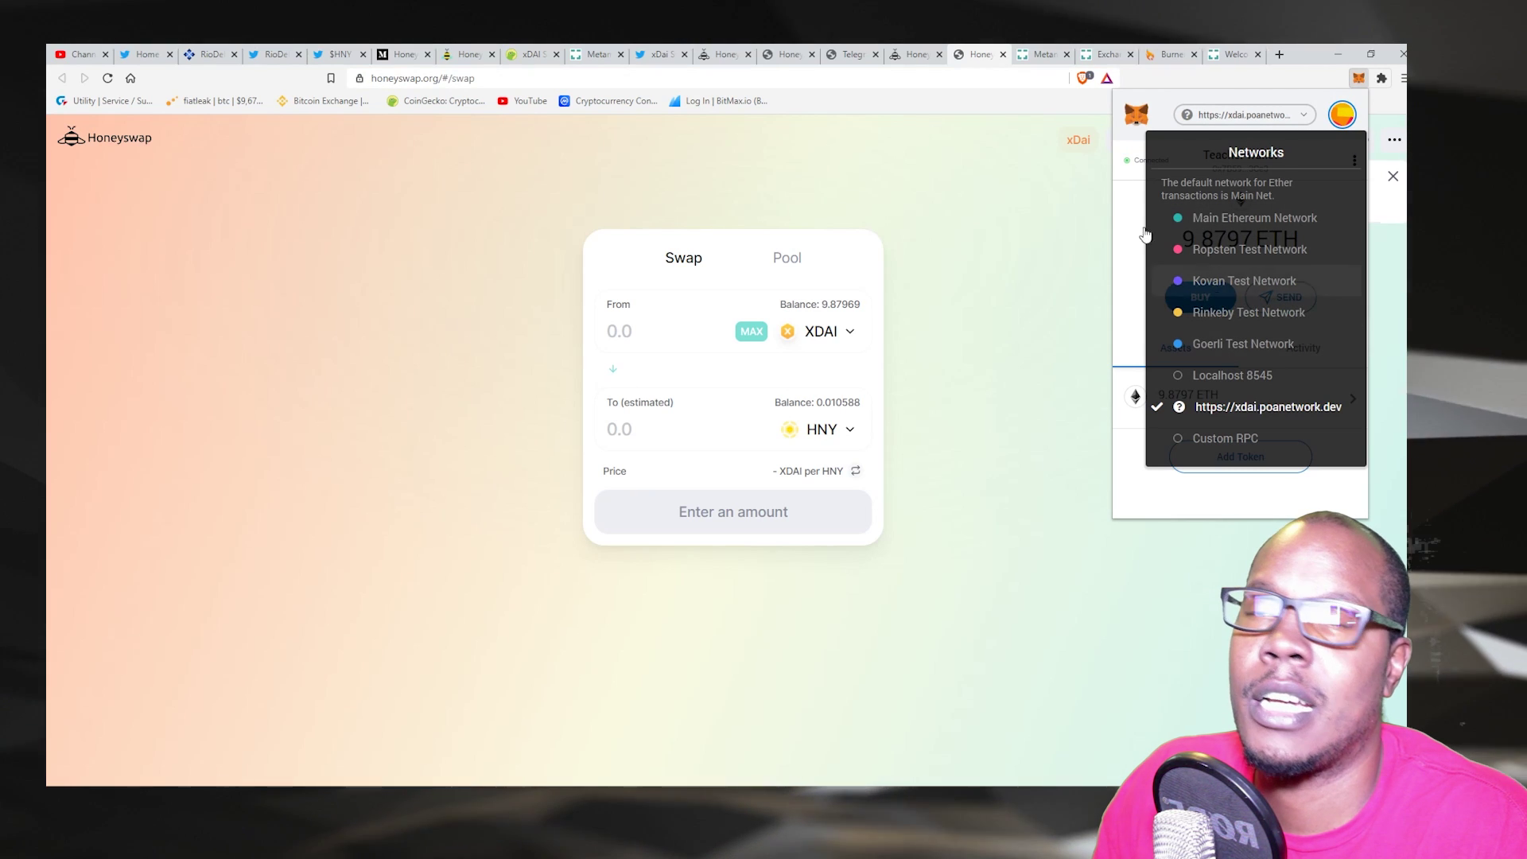
- Review MetaMask's network list in the wallet view
{"action": "left_click", "coordinate": [1361, 80]}
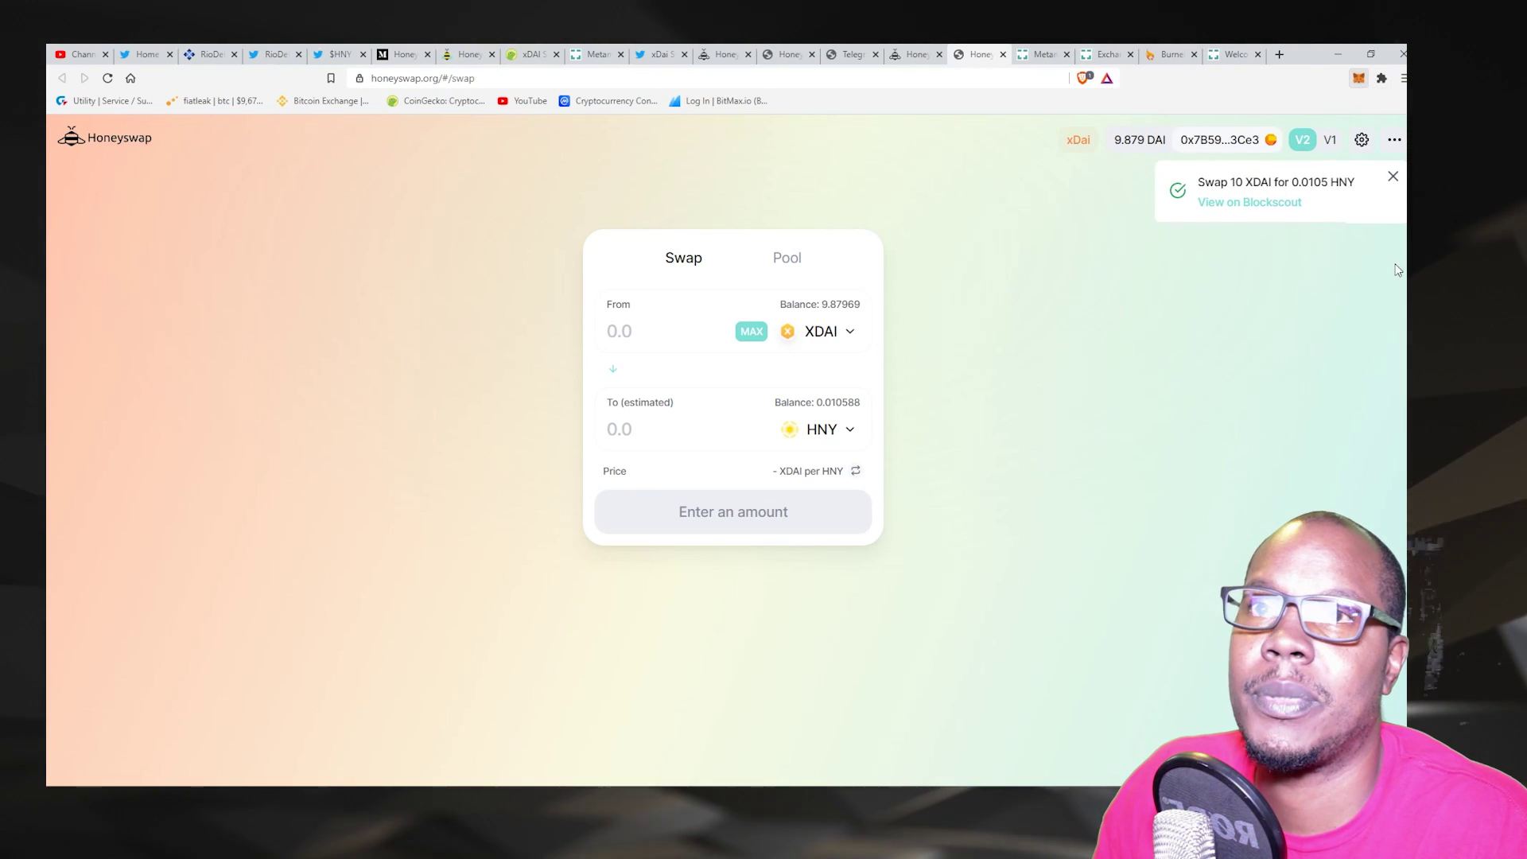
{"action": "left_click", "coordinate": [1360, 80]}
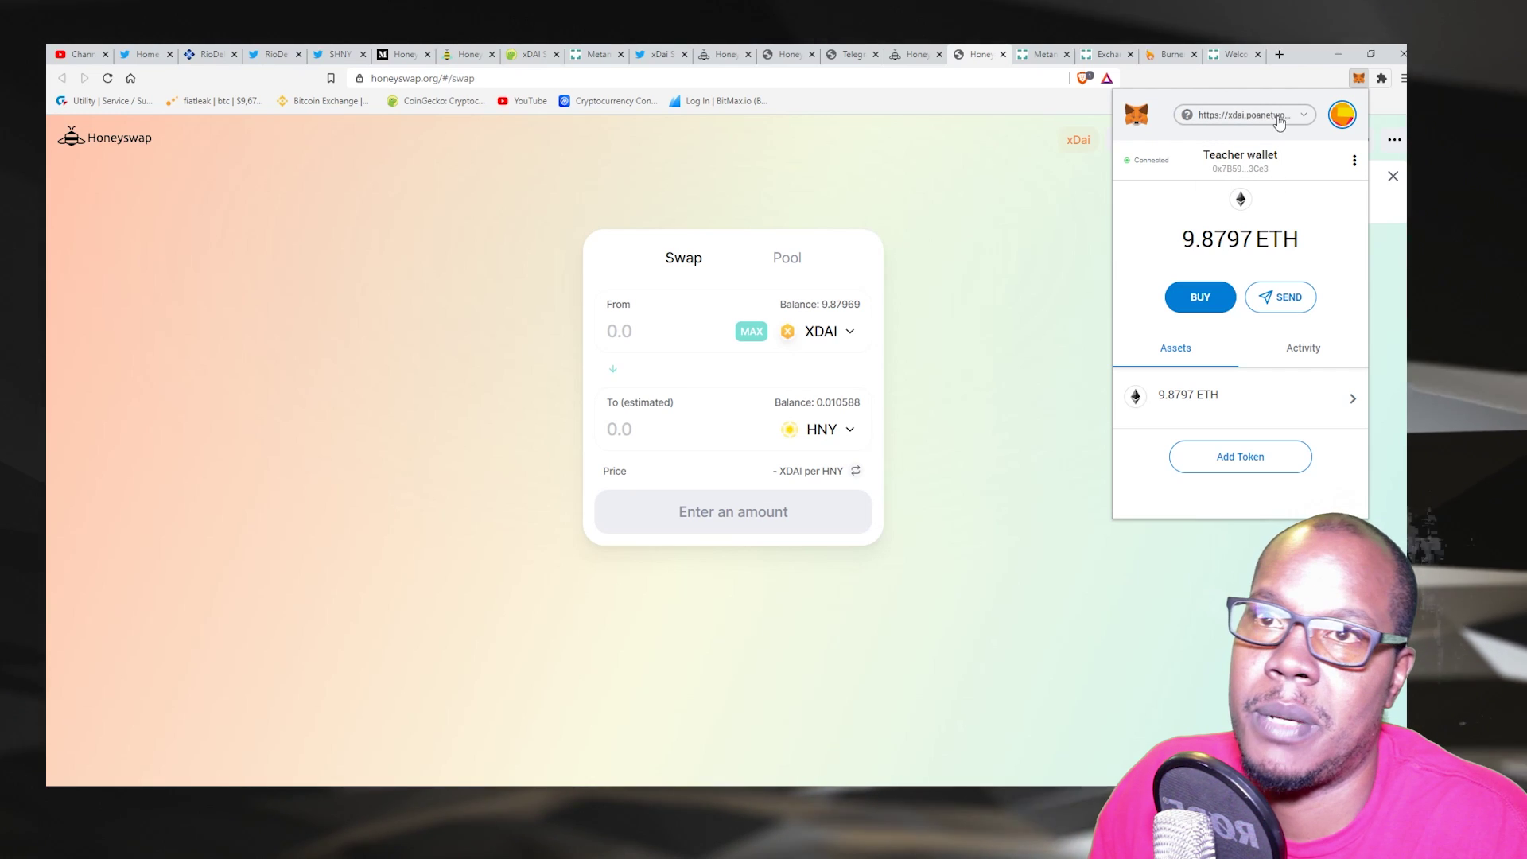
{"action": "left_click", "coordinate": [1233, 115]}
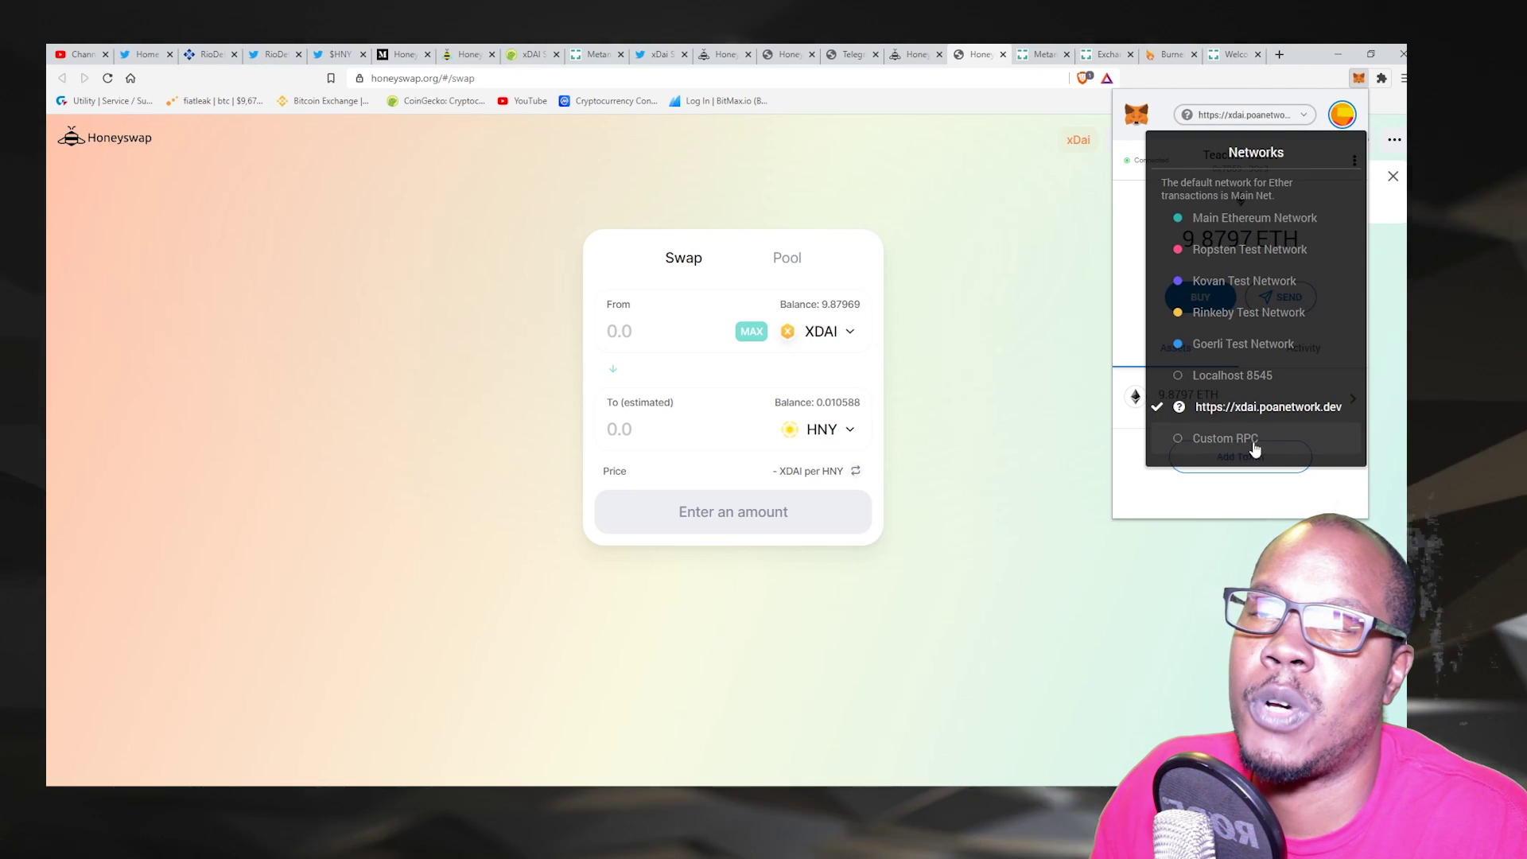
{"action": "left_click", "coordinate": [937, 614]}
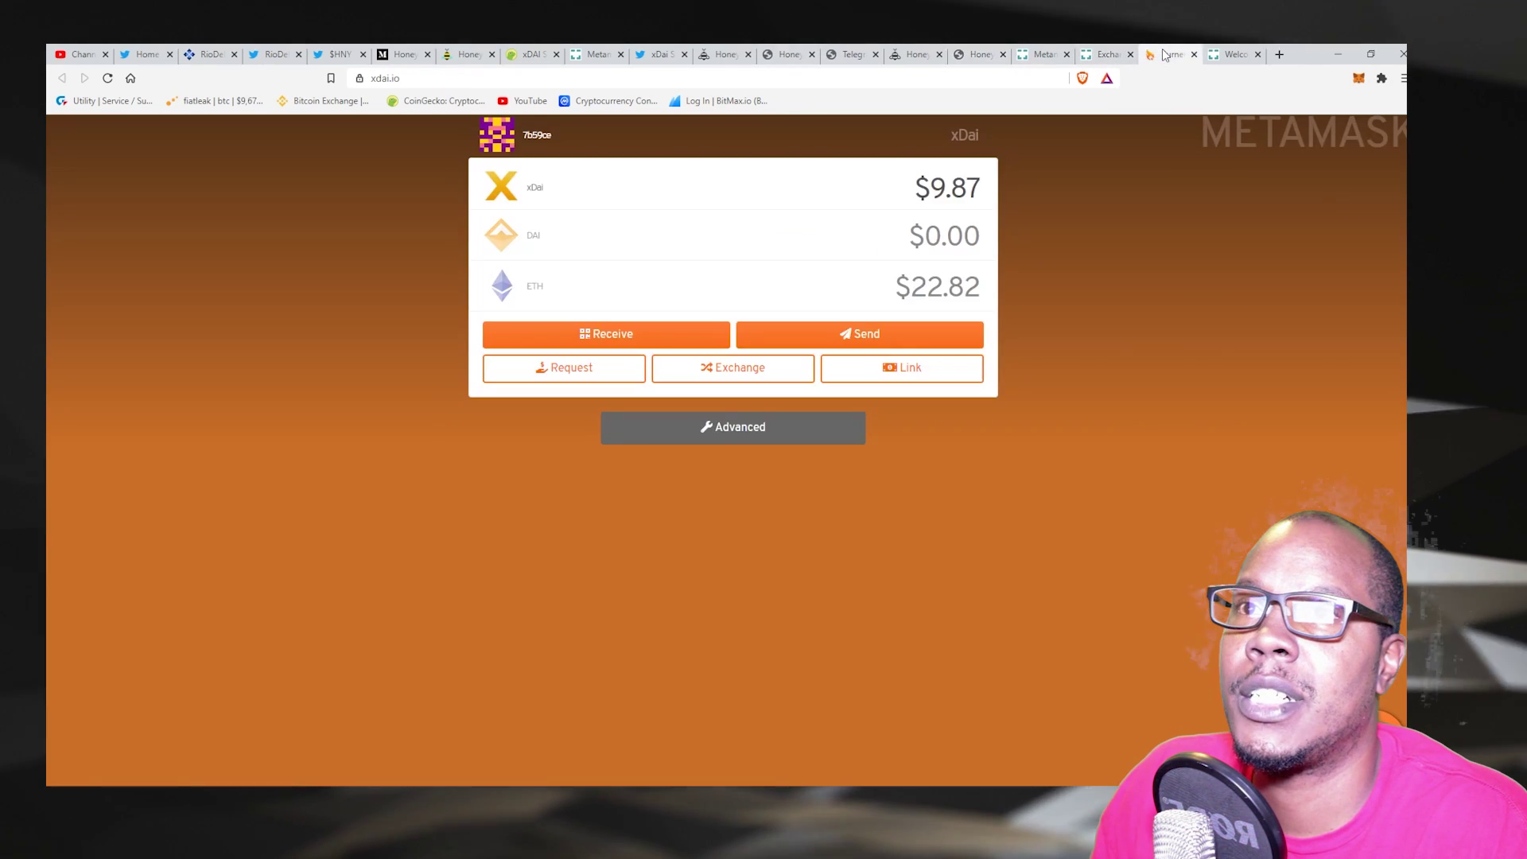
- View the Burner Wallet's $9.87 xDai balance and exchange options, then return to Honeyswap
{"action": "left_click", "coordinate": [1170, 54]}
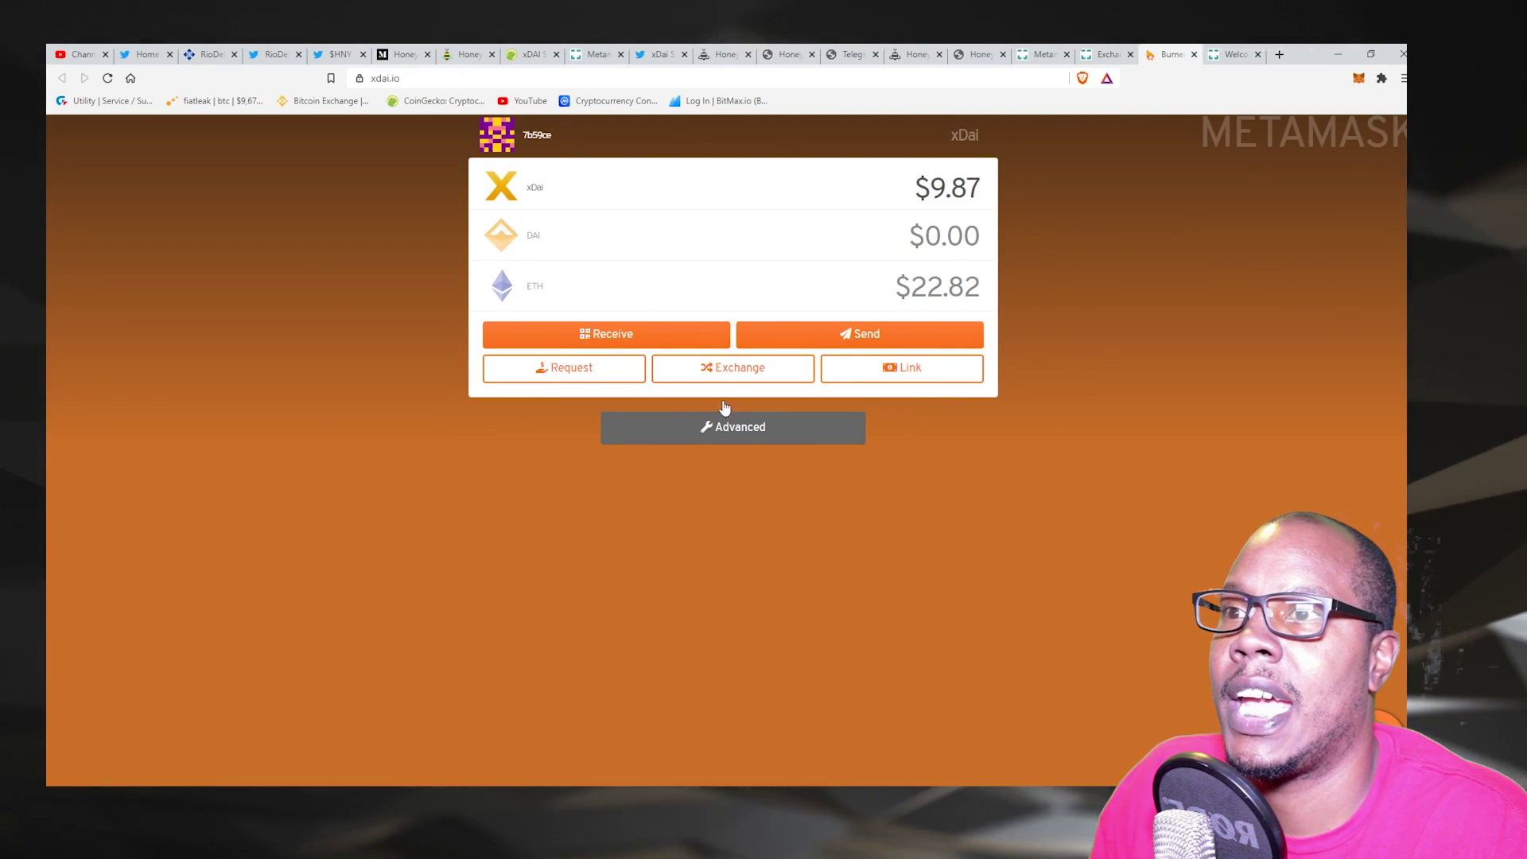
{"action": "left_click", "coordinate": [736, 367]}
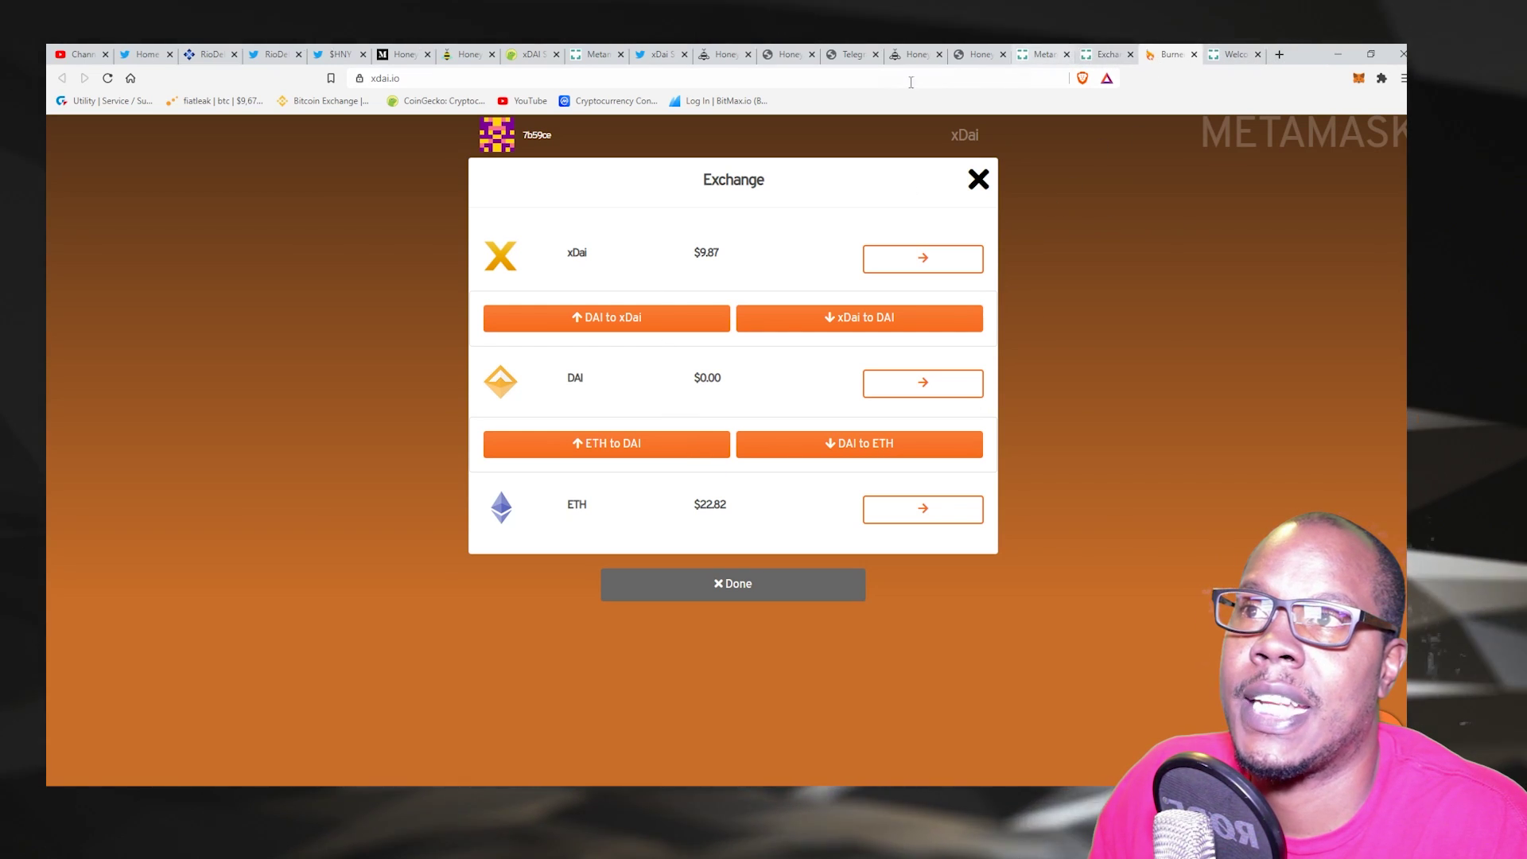
{"action": "left_click", "coordinate": [1359, 78]}
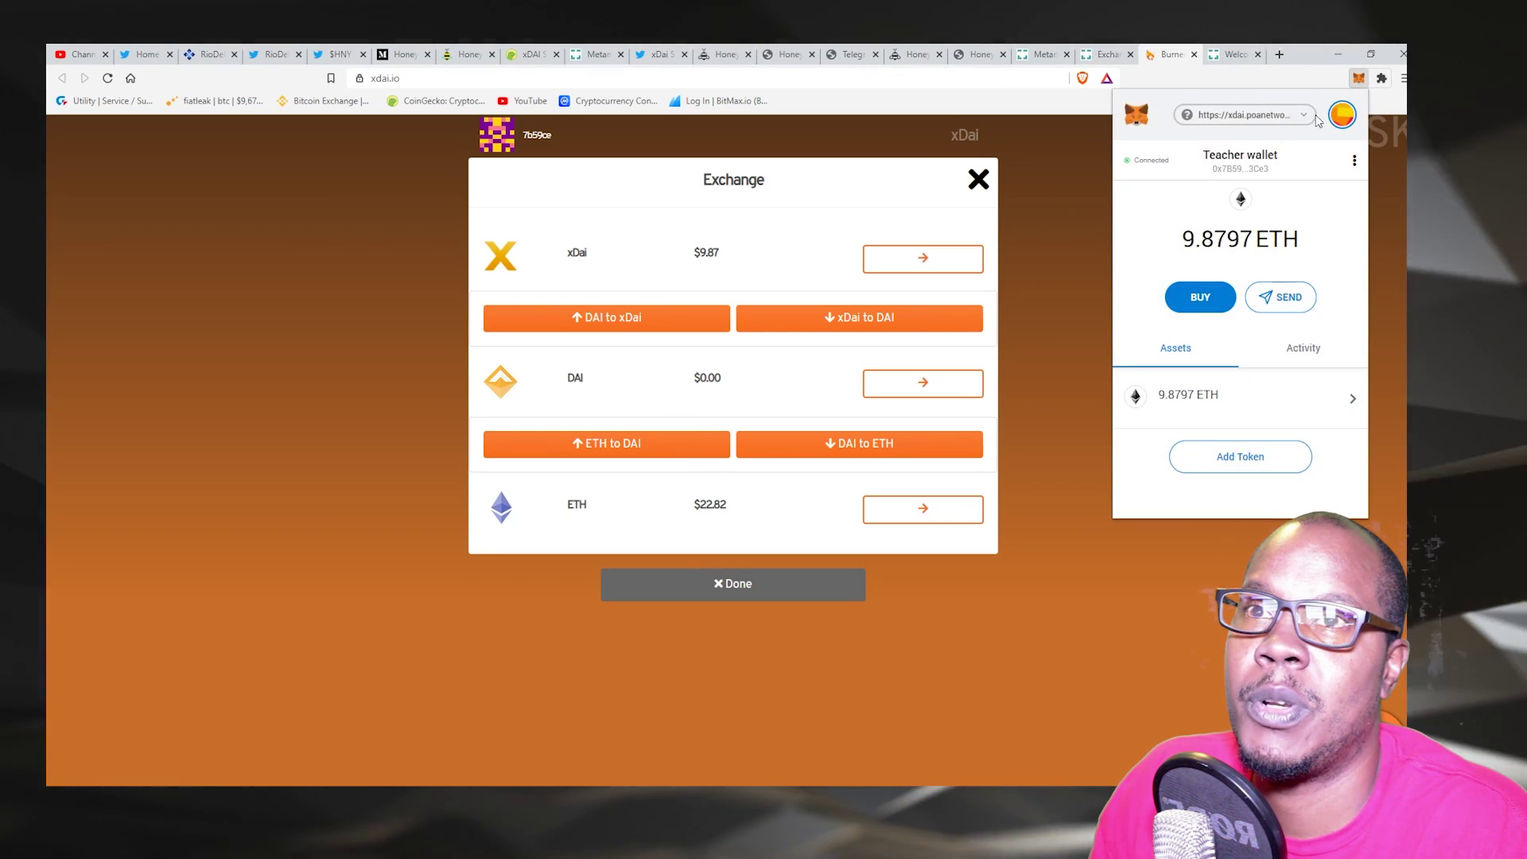
{"action": "left_click", "coordinate": [1245, 115]}
{"action": "left_click", "coordinate": [1037, 450]}
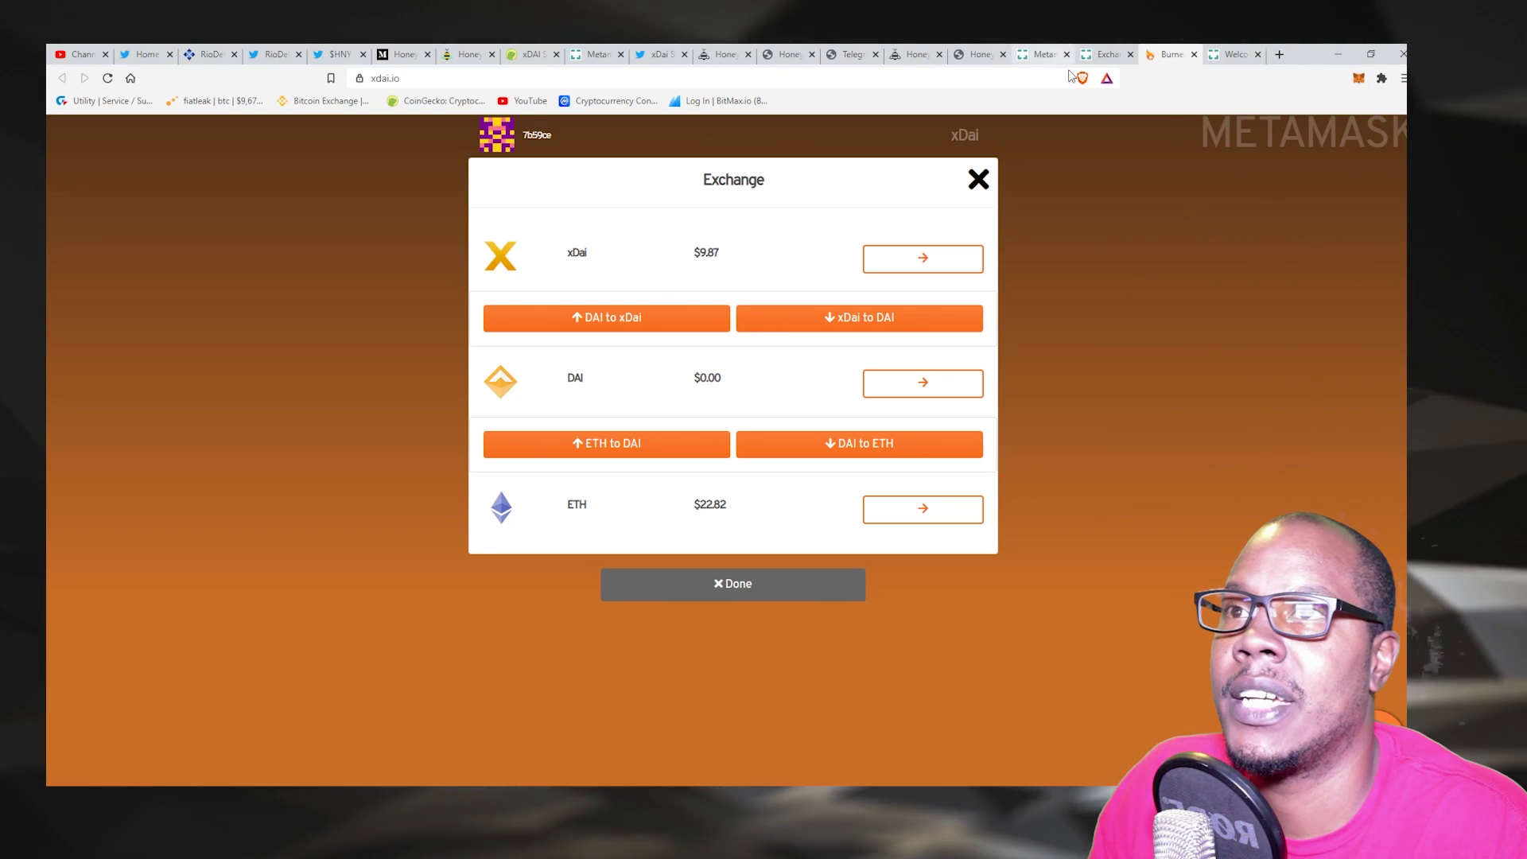
{"action": "left_click", "coordinate": [721, 54]}
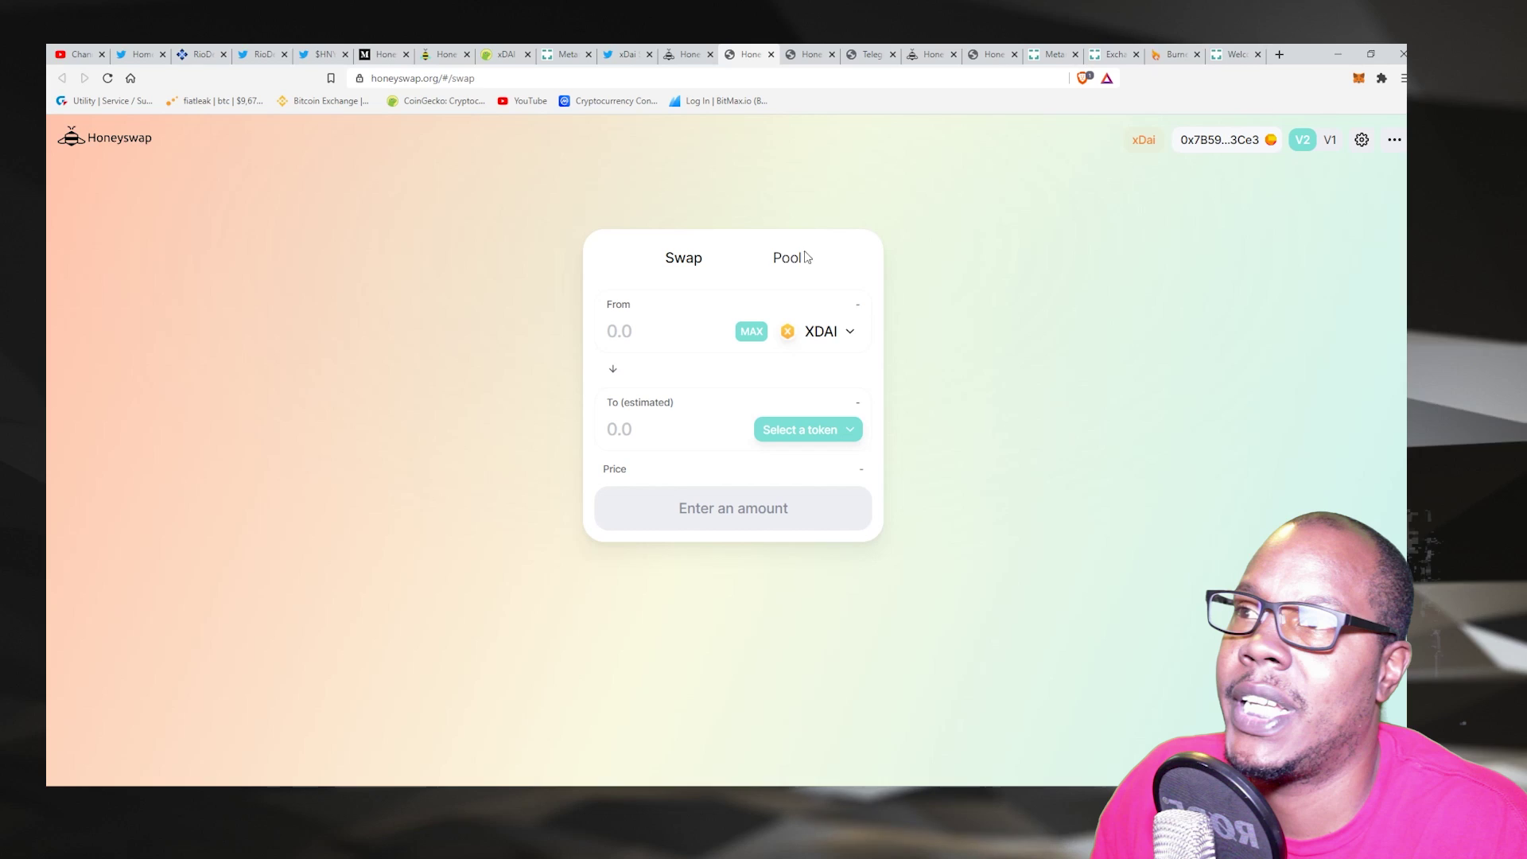
{"action": "left_click", "coordinate": [803, 258]}
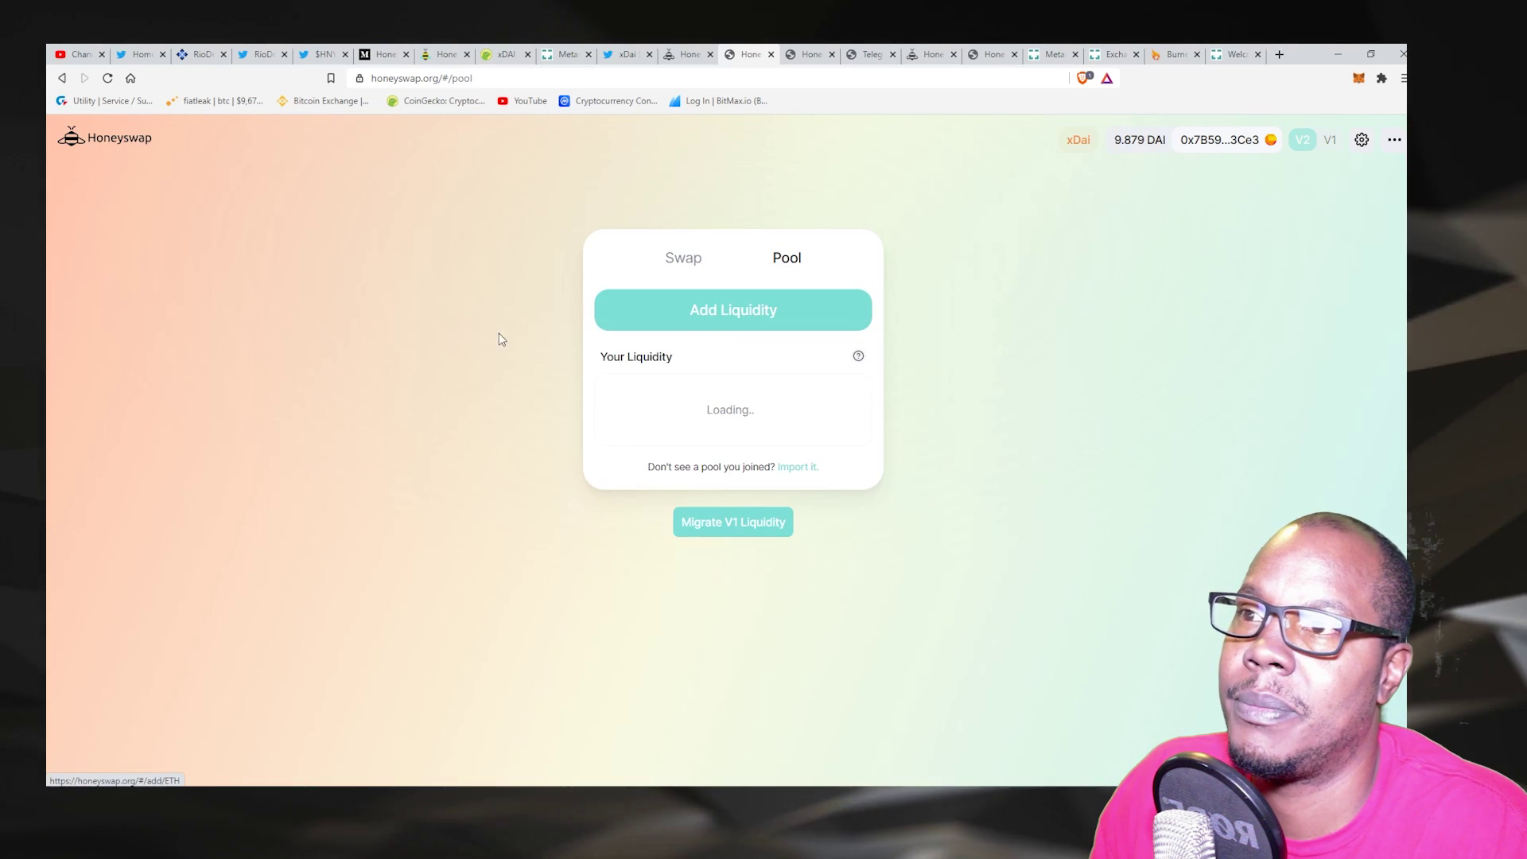
{"action": "left_click", "coordinate": [693, 258]}
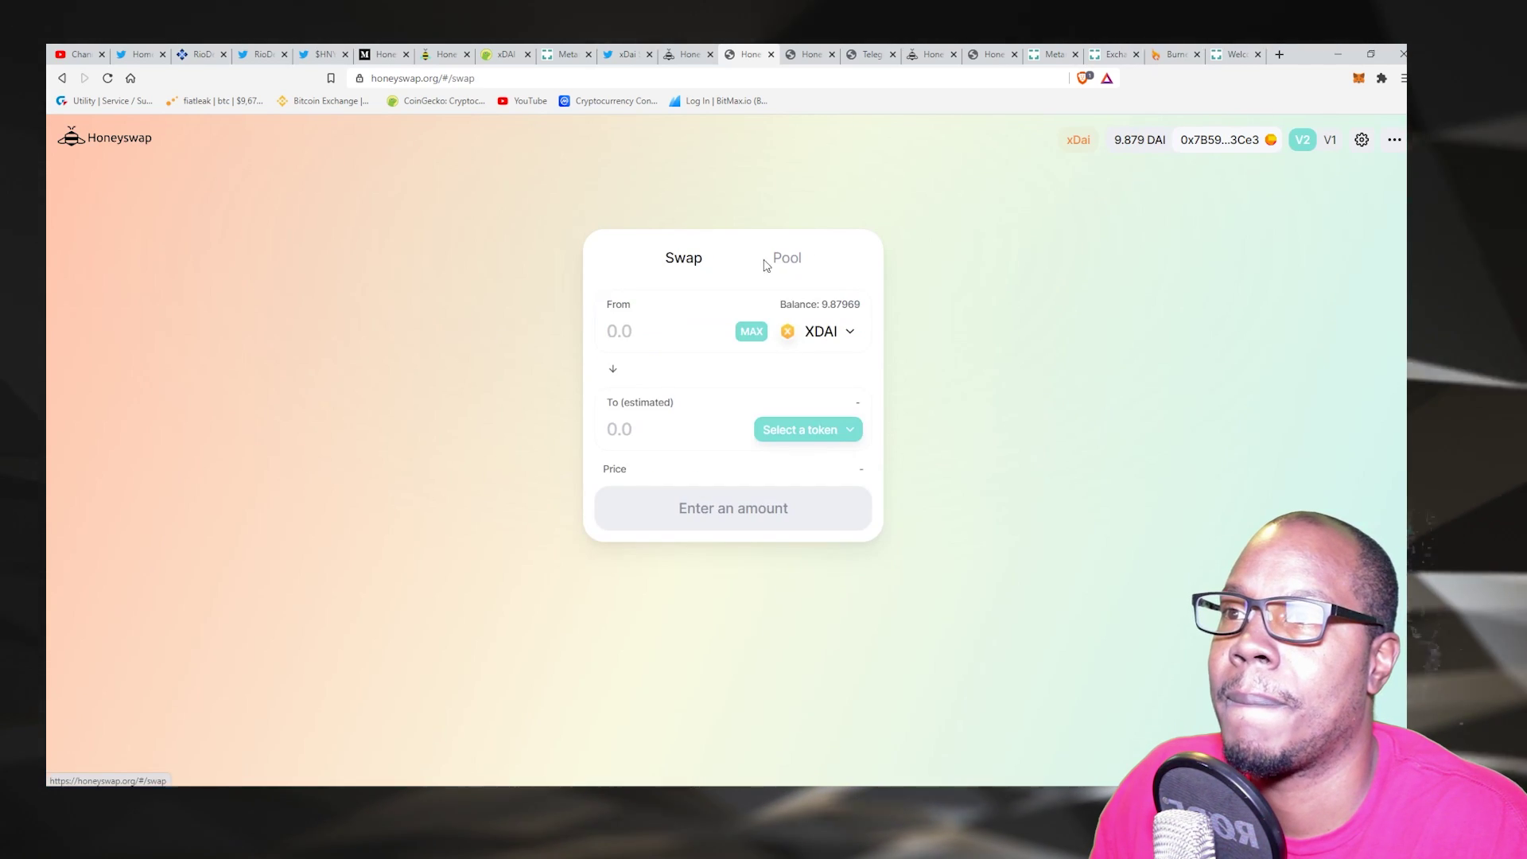